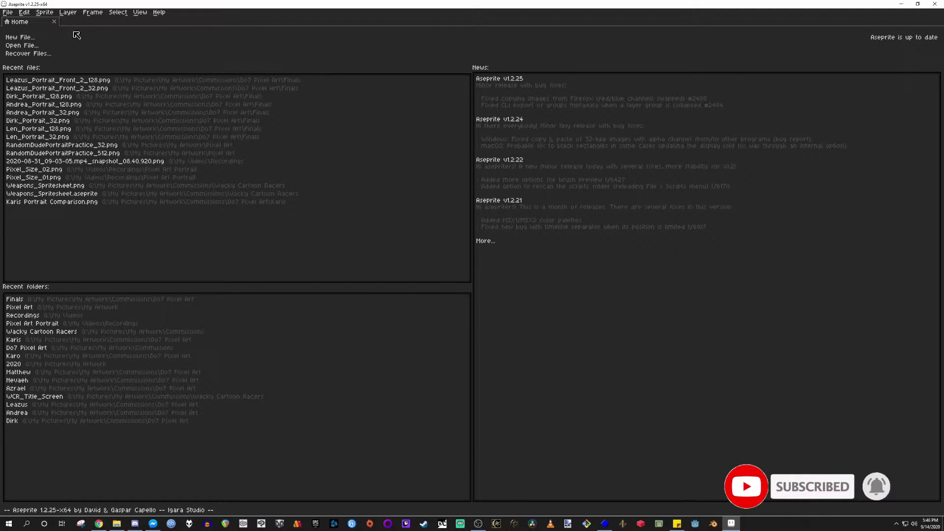
- Create a new blank sprite 32 px wide and 32 px high
{"action": "left_click", "coordinate": [20, 37]}
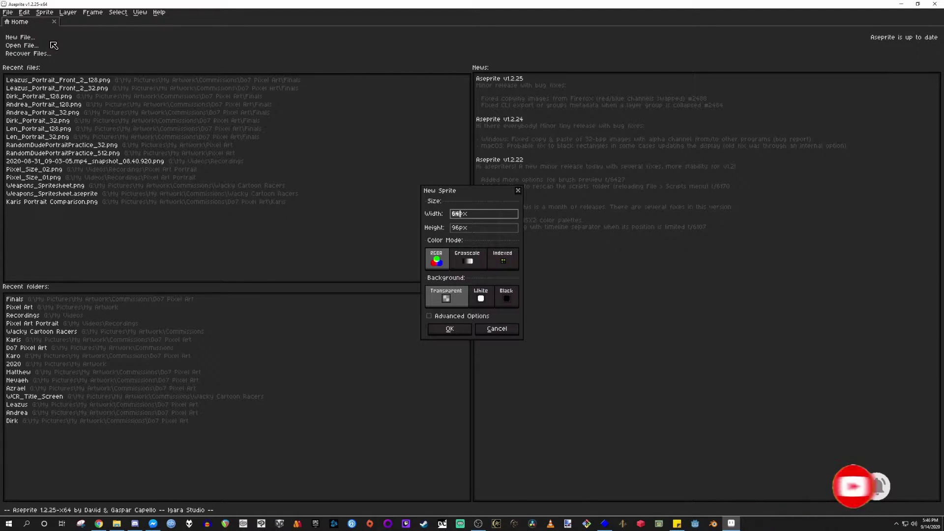
{"action": "type", "text": "32"}
{"action": "key", "text": "Tab"}
{"action": "type", "text": "32"}
{"action": "key", "text": "Return"}
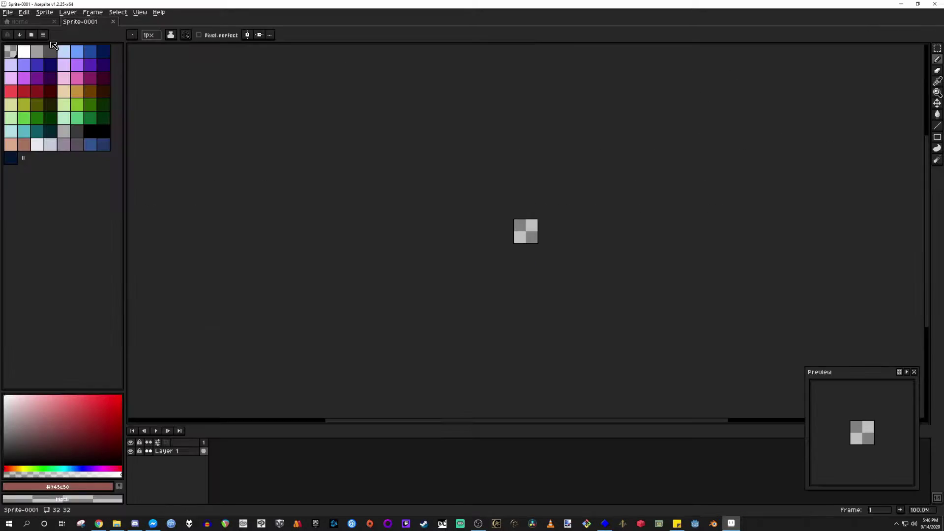
{"action": "scroll", "coordinate": [539, 228], "scroll_direction": "up", "scroll_amount": 3}
{"action": "mouse_move", "coordinate": [472, 233]}
{"action": "left_mouse_down"}
{"action": "mouse_move", "coordinate": [421, 242]}
{"action": "mouse_move", "coordinate": [426, 252]}
{"action": "left_mouse_up"}
{"action": "scroll", "coordinate": [423, 244], "scroll_direction": "up", "scroll_amount": 1}
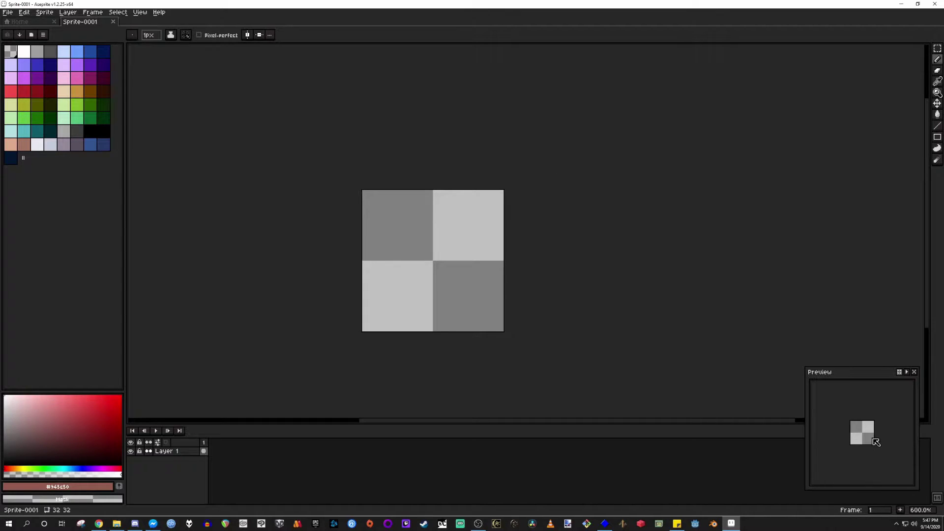
- Enlarge the sprite's display inside the Preview window
{"action": "scroll", "coordinate": [870, 439], "scroll_direction": "up", "scroll_amount": 1}
{"action": "scroll", "coordinate": [863, 438], "scroll_direction": "down", "scroll_amount": 1}
{"action": "scroll", "coordinate": [862, 440], "scroll_direction": "up", "scroll_amount": 1}
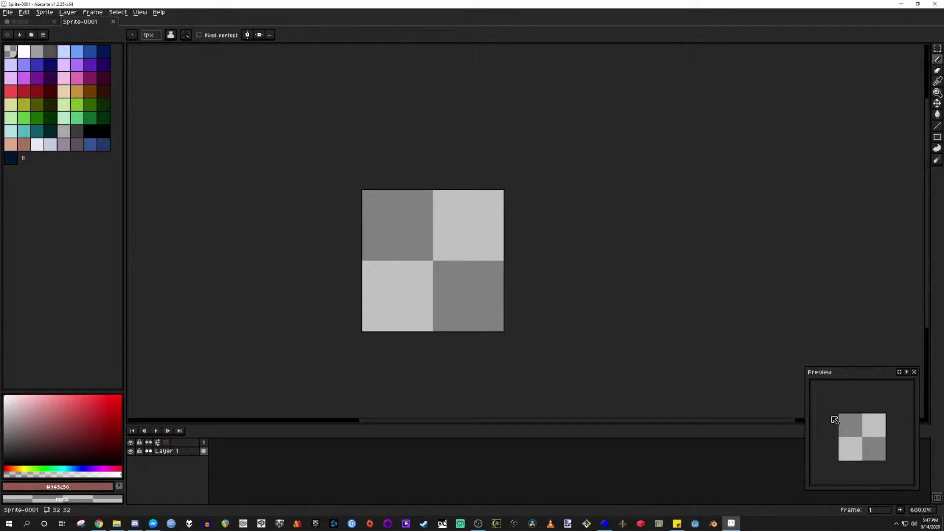
{"action": "scroll", "coordinate": [861, 438], "scroll_direction": "up", "scroll_amount": 2}
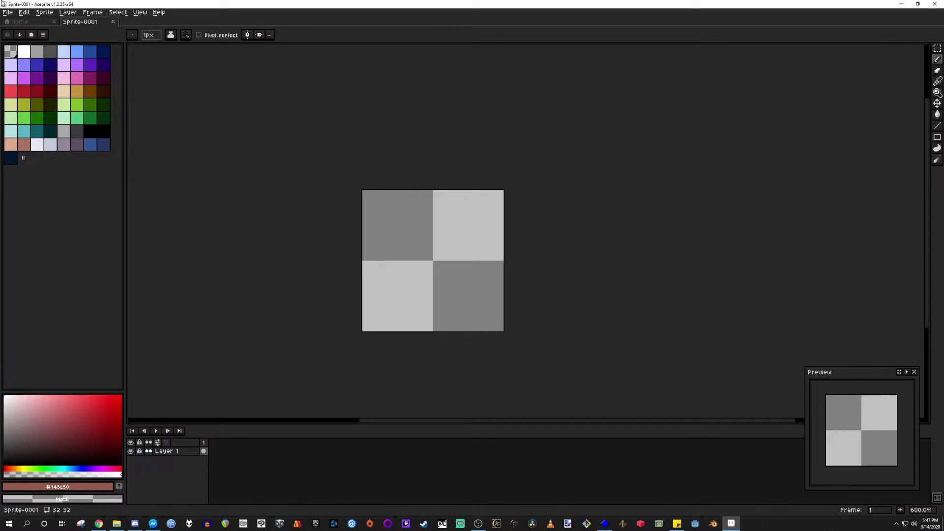
{"action": "left_click", "coordinate": [420, 306]}
{"action": "key", "text": "ctrl+z"}
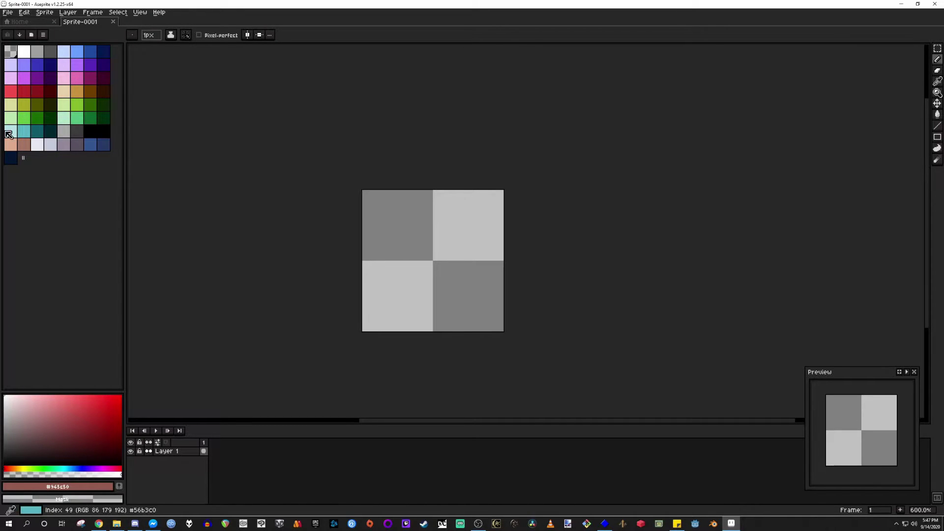
- Load the EDG32 preset palette for the sprite
{"action": "left_click", "coordinate": [43, 35]}
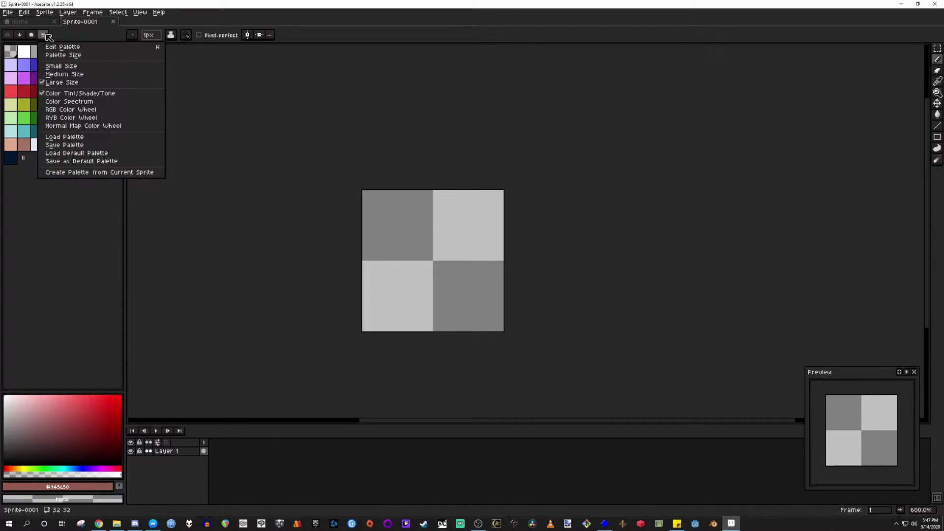
{"action": "left_click", "coordinate": [31, 35]}
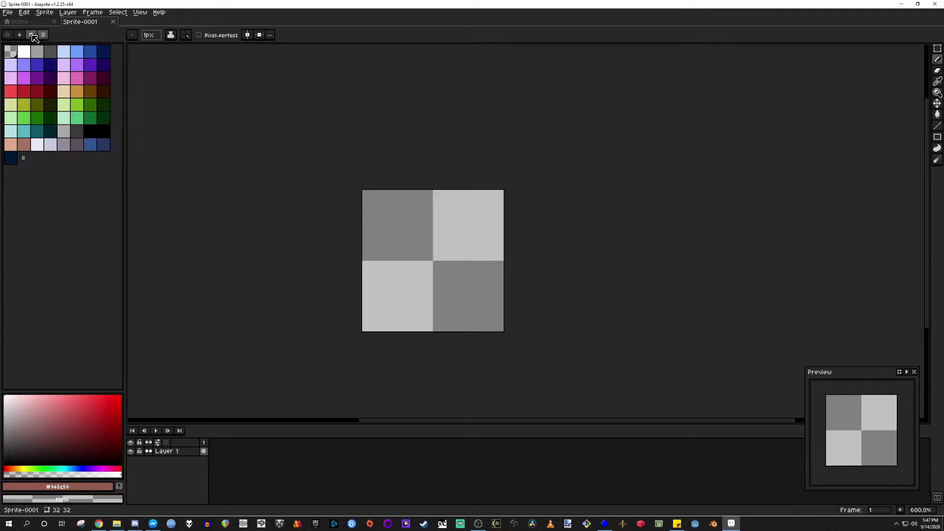
{"action": "left_click", "coordinate": [31, 35]}
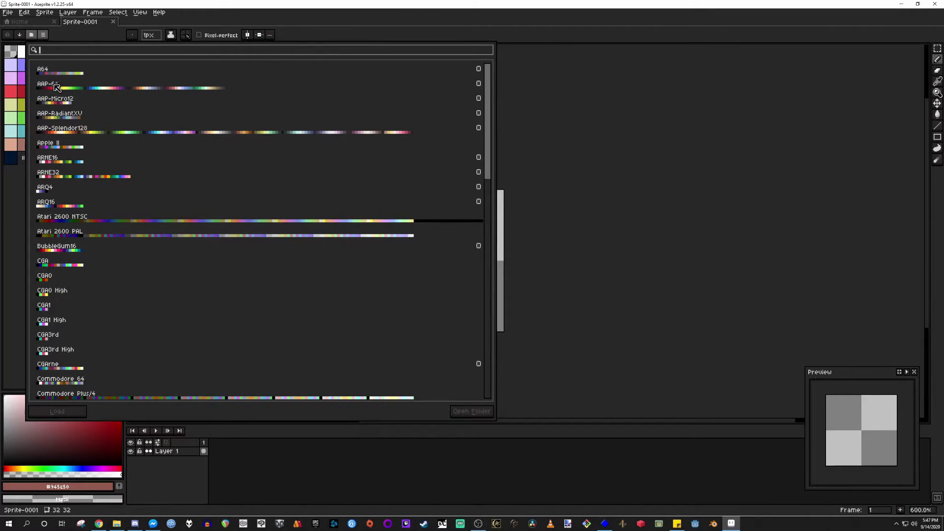
{"action": "scroll", "coordinate": [79, 216], "scroll_direction": "down", "scroll_amount": 4}
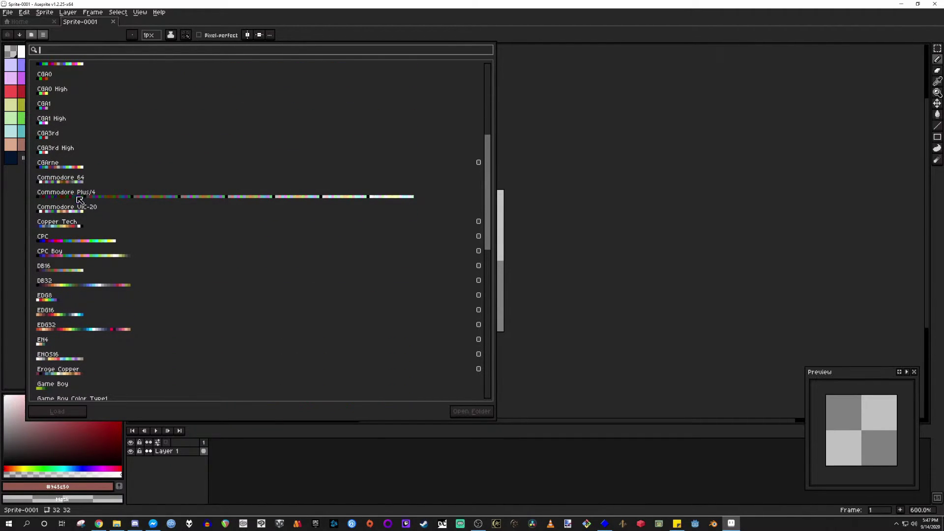
{"action": "left_click", "coordinate": [55, 330]}
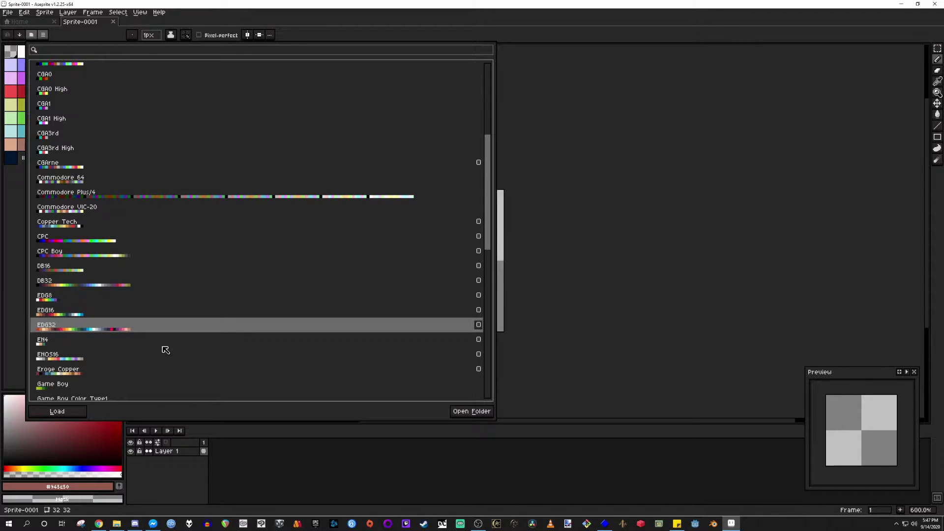
{"action": "double_click", "coordinate": [86, 332]}
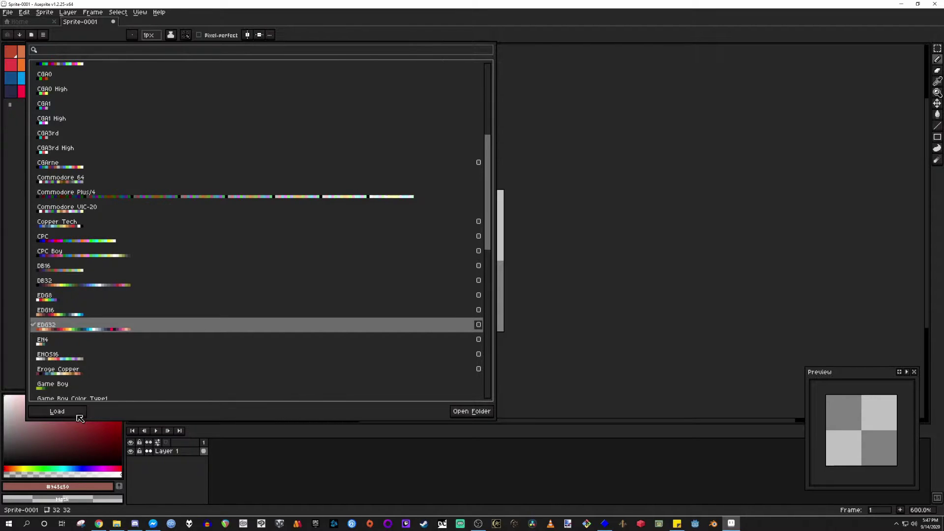
{"action": "left_click", "coordinate": [538, 39]}
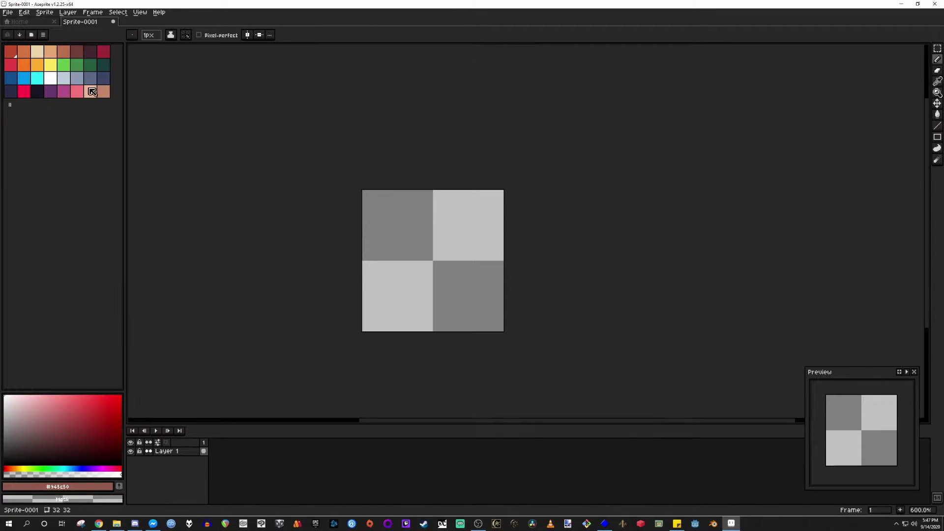
- Narrow the color bar so the palette swatches form a single column
{"action": "left_click_drag", "start_coordinate": [122, 127], "coordinate": [25, 128]}
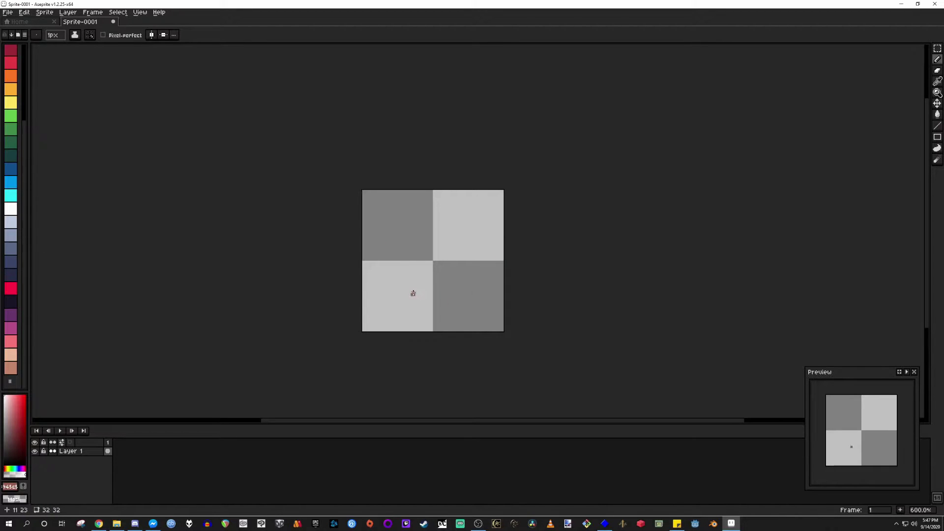
{"action": "left_click_drag", "start_coordinate": [411, 288], "coordinate": [389, 299]}
{"action": "scroll", "coordinate": [386, 299], "scroll_direction": "up", "scroll_amount": 1}
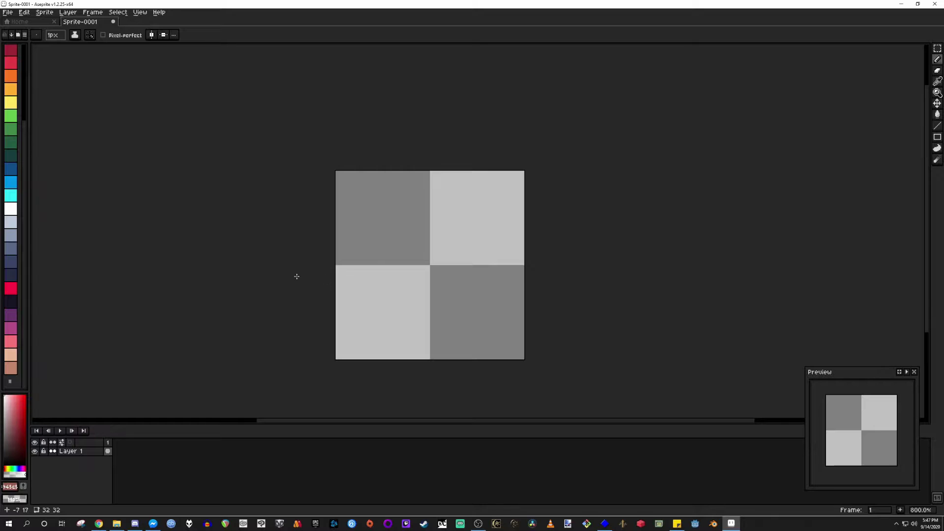
- Fill the whole canvas with the blue-gray palette color at index 21
{"action": "left_click", "coordinate": [11, 261]}
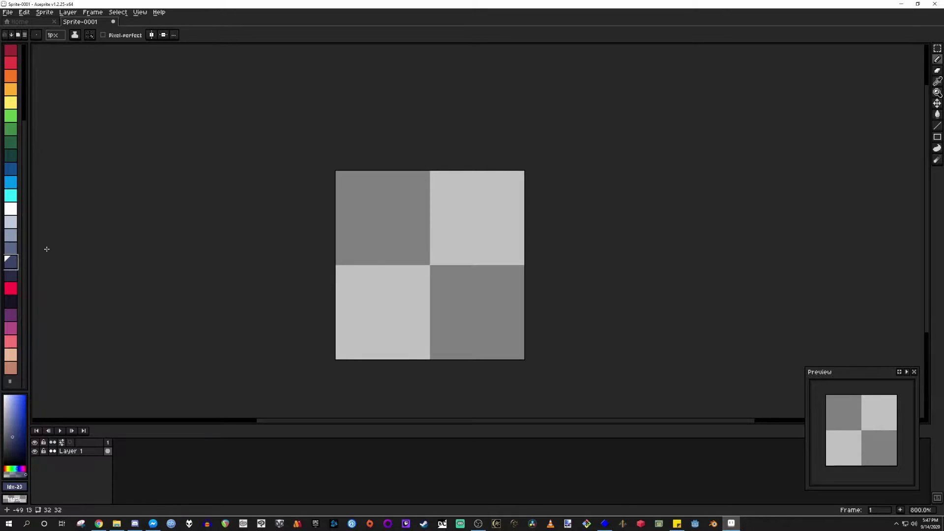
{"action": "left_click", "coordinate": [11, 236]}
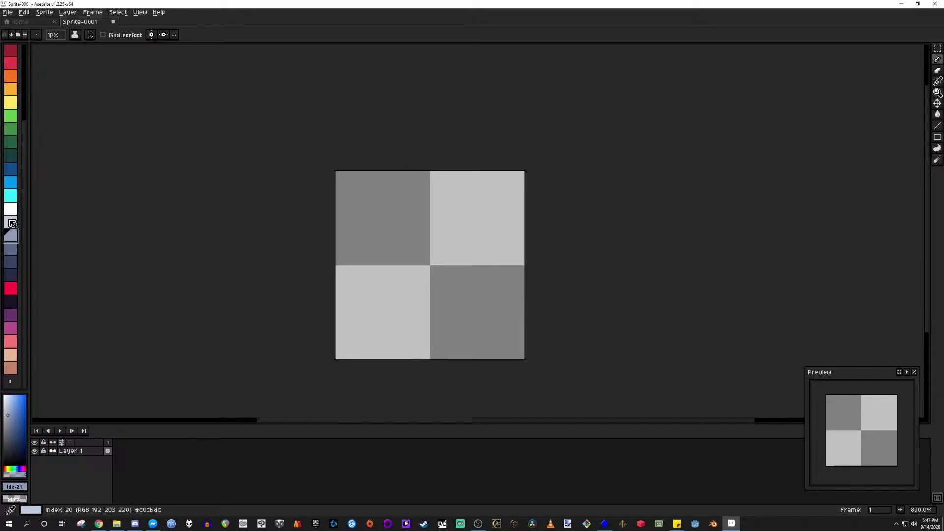
{"action": "left_click", "coordinate": [11, 221]}
{"action": "left_click", "coordinate": [14, 274]}
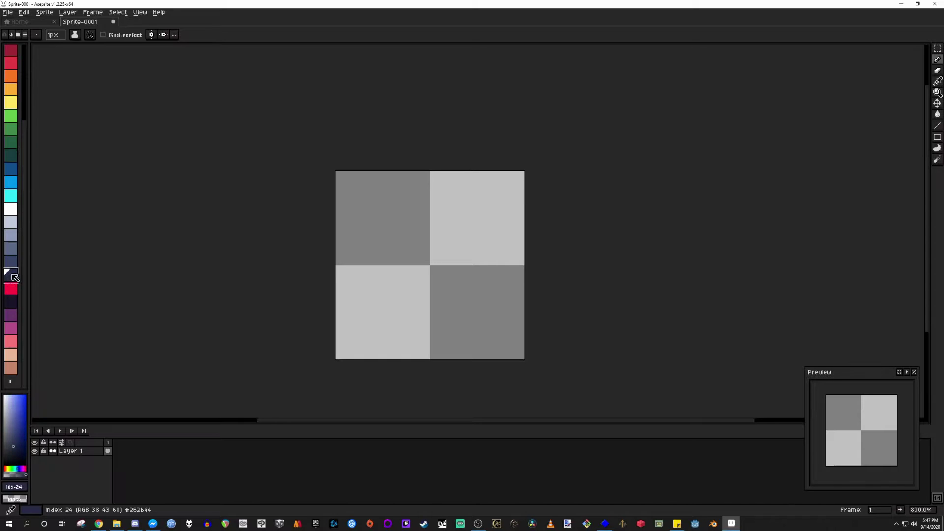
{"action": "left_click_drag", "start_coordinate": [12, 270], "coordinate": [11, 222]}
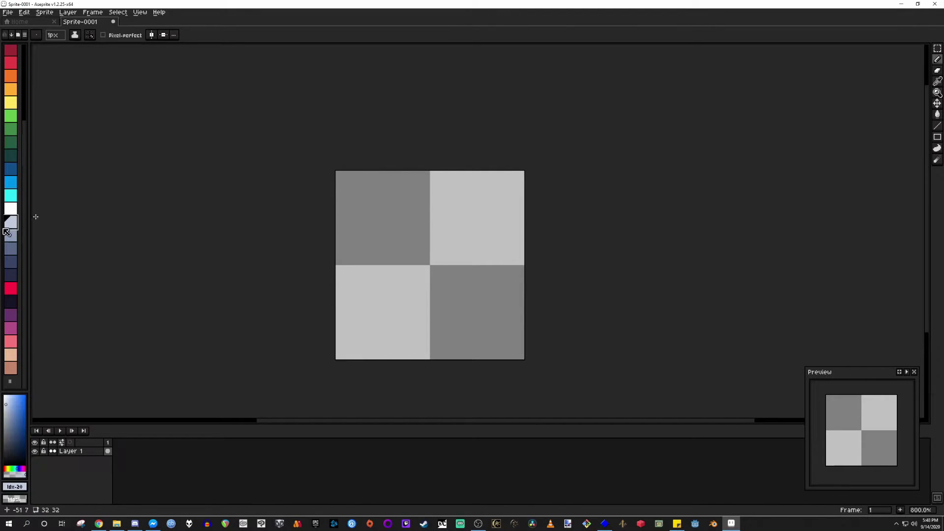
{"action": "left_click", "coordinate": [11, 236]}
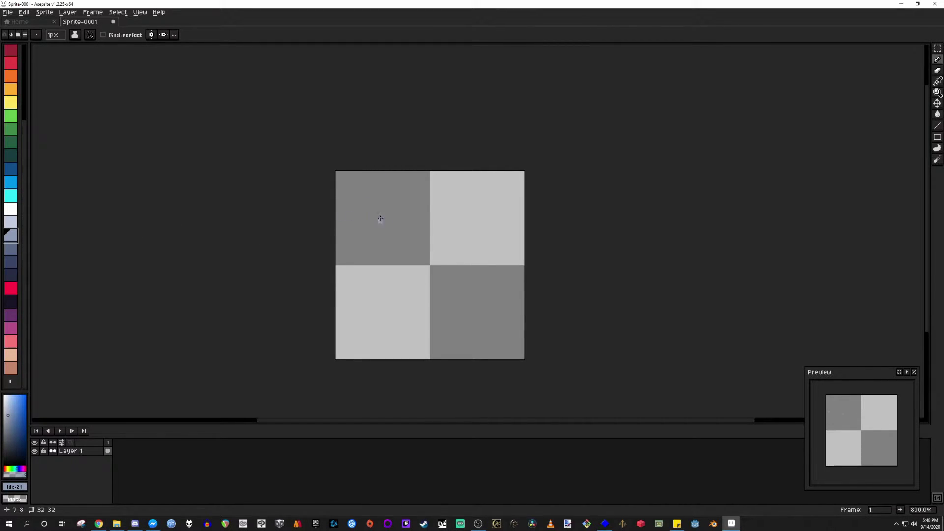
{"action": "key", "text": "g"}
{"action": "left_click", "coordinate": [413, 270]}
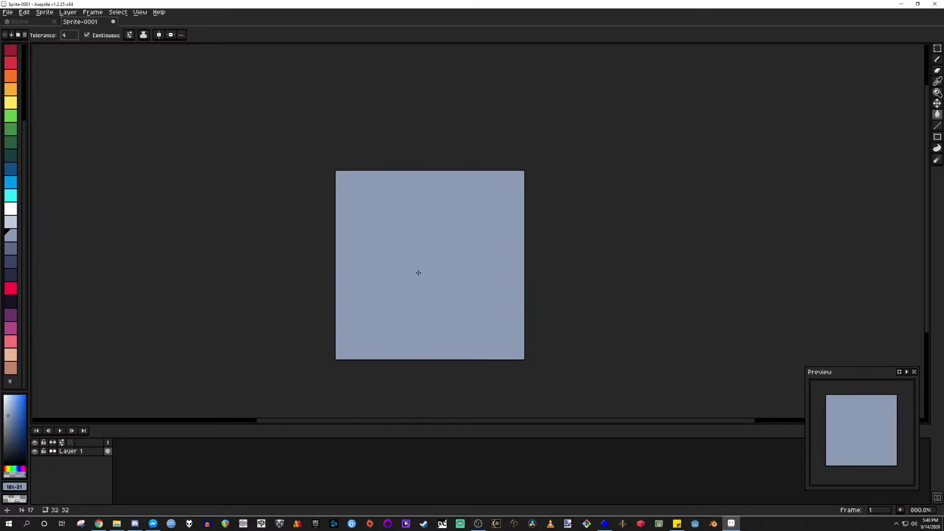
- Set up the Pencil tool with the dark navy palette color at index 24 (#262b44)
{"action": "key", "text": "b"}
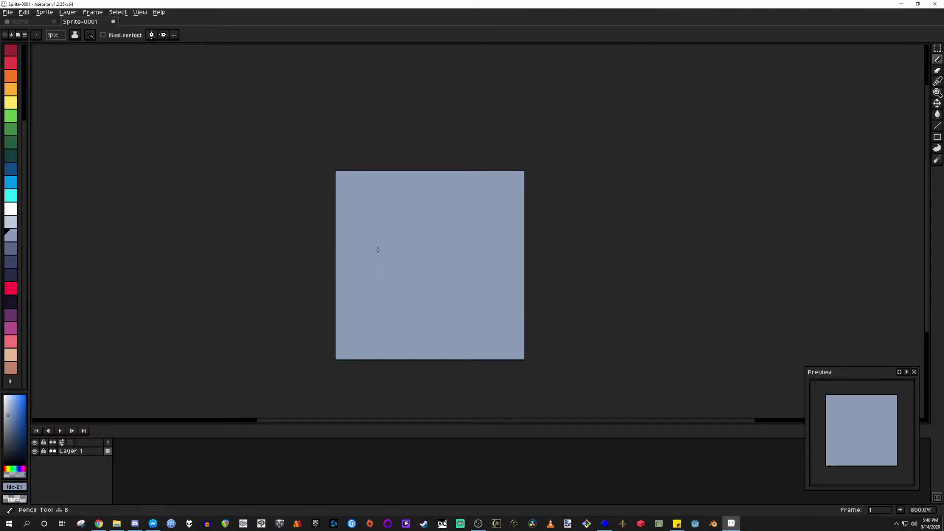
{"action": "left_click", "coordinate": [10, 247]}
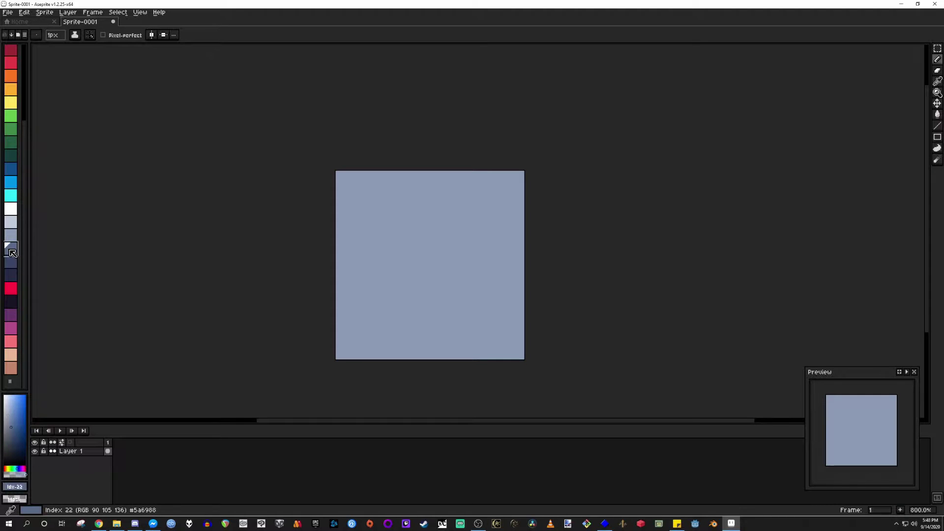
{"action": "left_click", "coordinate": [11, 275]}
{"action": "scroll", "coordinate": [379, 273], "scroll_direction": "up", "scroll_amount": 1}
{"action": "left_click_drag", "start_coordinate": [452, 257], "coordinate": [426, 235]}
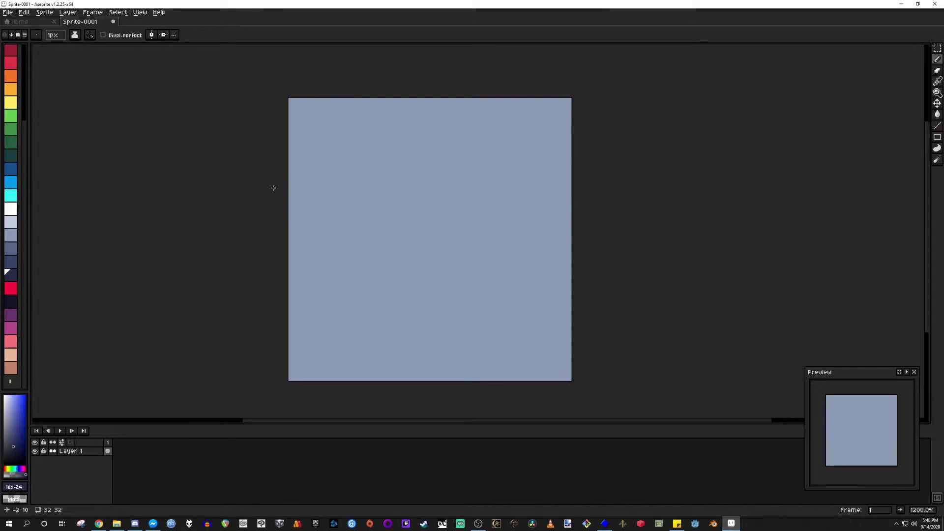
{"action": "left_click", "coordinate": [300, 234]}
- Switch to Chrome and search Google Images for "brick pattern" in a new tab
{"action": "left_click", "coordinate": [99, 523]}
{"action": "left_click", "coordinate": [275, 7]}
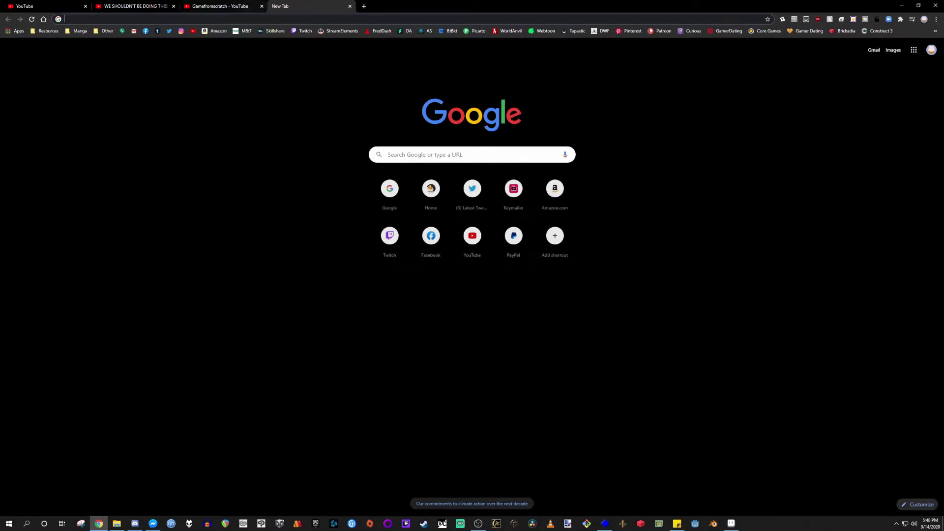
{"action": "left_click", "coordinate": [43, 20]}
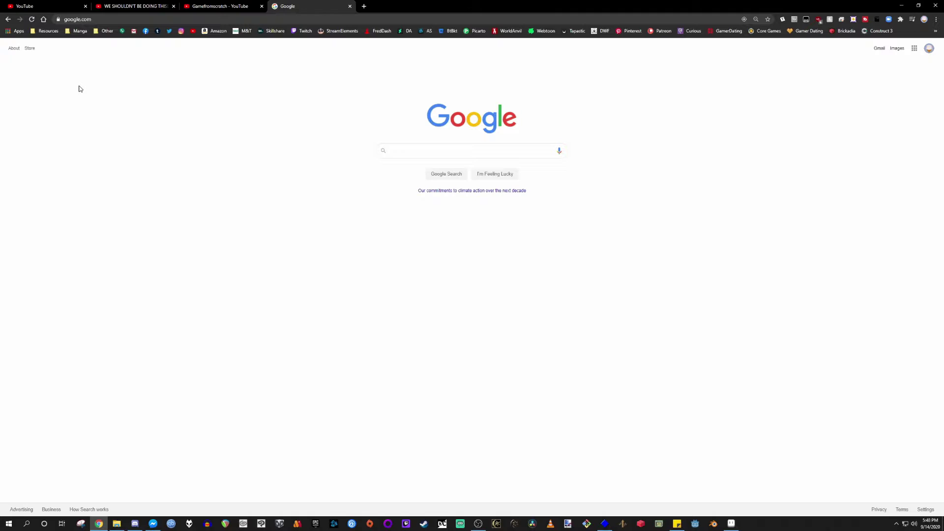
{"action": "type", "text": "brick pattern"}
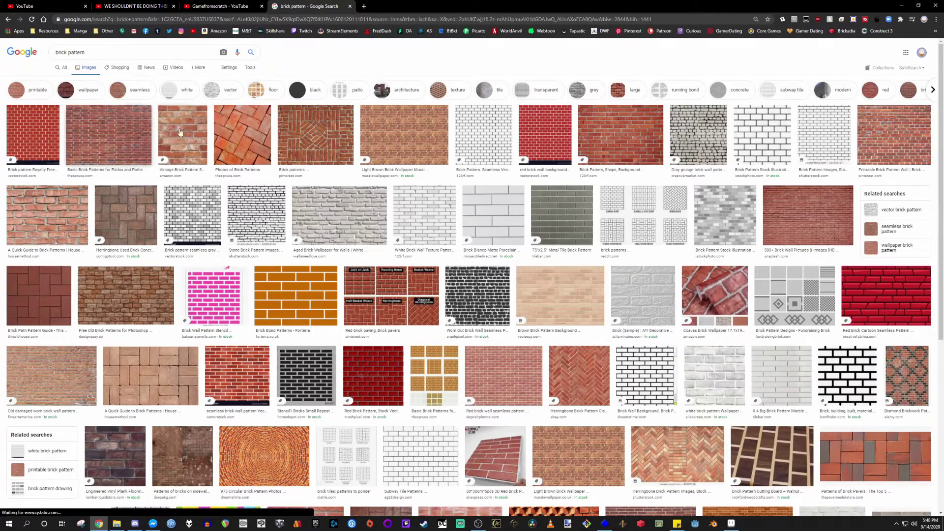
- Preview several black-and-white brick pattern images and compare how their bricks are laid out
{"action": "left_click", "coordinate": [256, 216]}
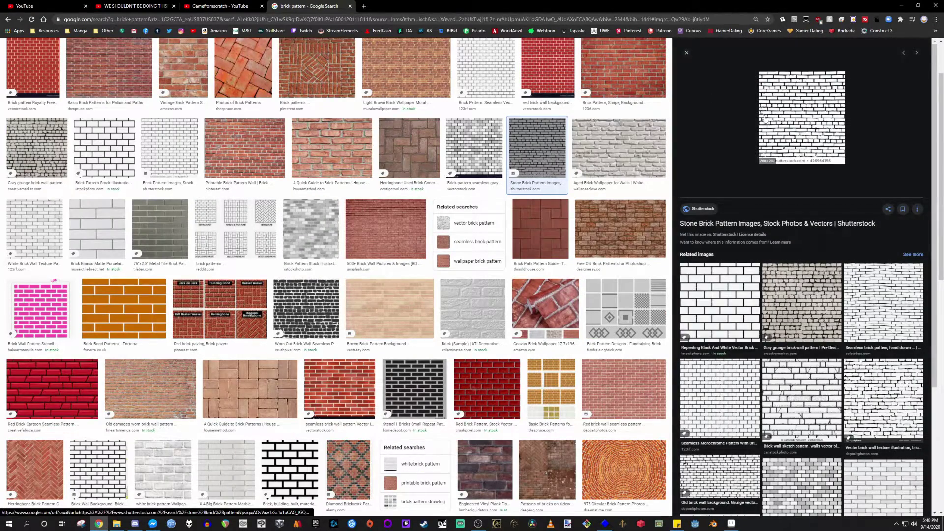
{"action": "left_click", "coordinate": [169, 148]}
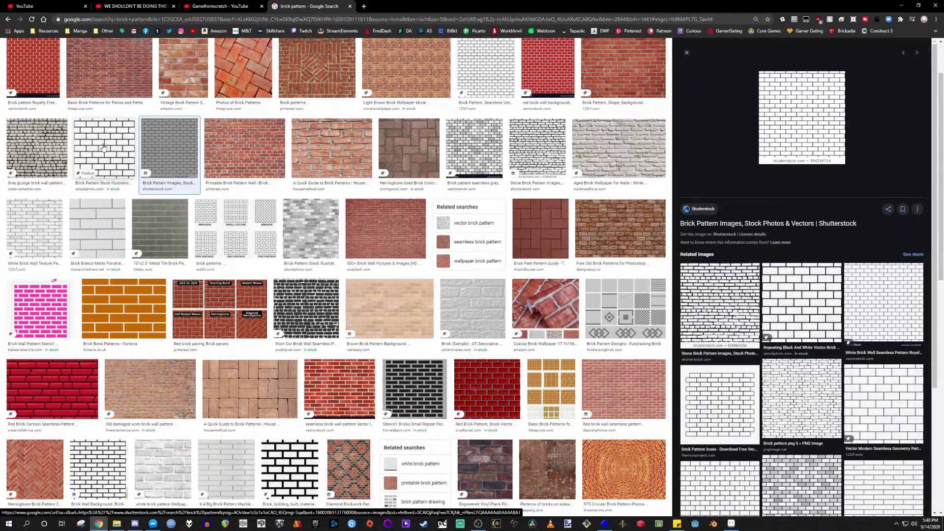
{"action": "left_click", "coordinate": [104, 147]}
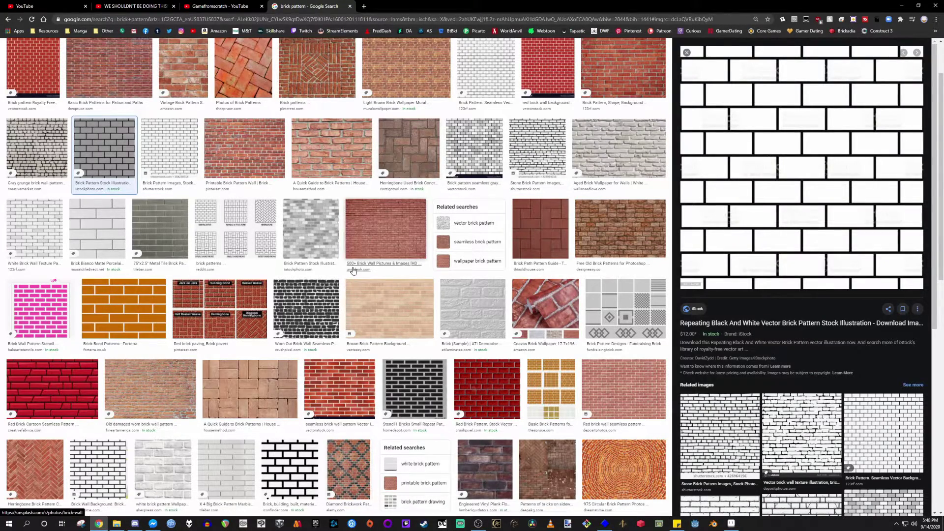
{"action": "scroll", "coordinate": [356, 274], "scroll_direction": "down", "scroll_amount": 4}
{"action": "scroll", "coordinate": [356, 274], "scroll_direction": "up", "scroll_amount": 6}
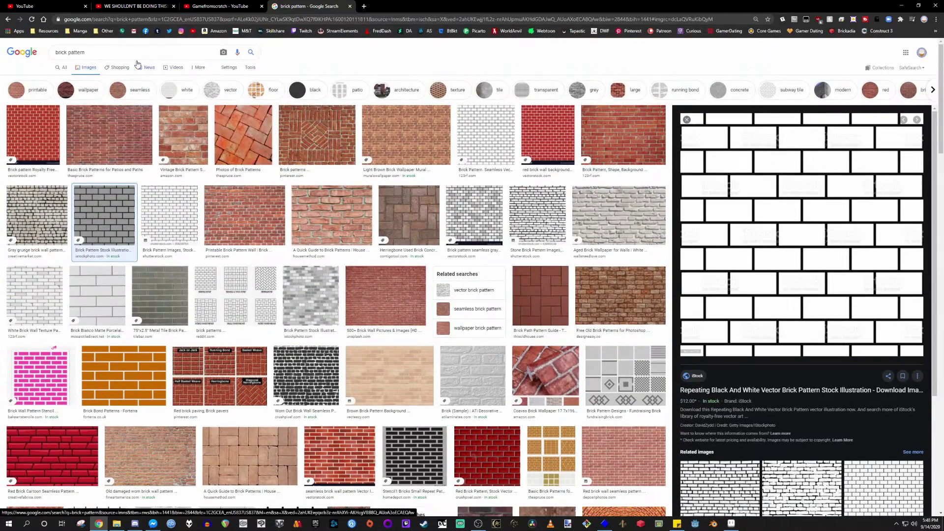
- Search Google Images for "stone wall pattern"
{"action": "double_click", "coordinate": [124, 53]}
{"action": "key", "text": "ctrl+a"}
{"action": "type", "text": "stone wal"}
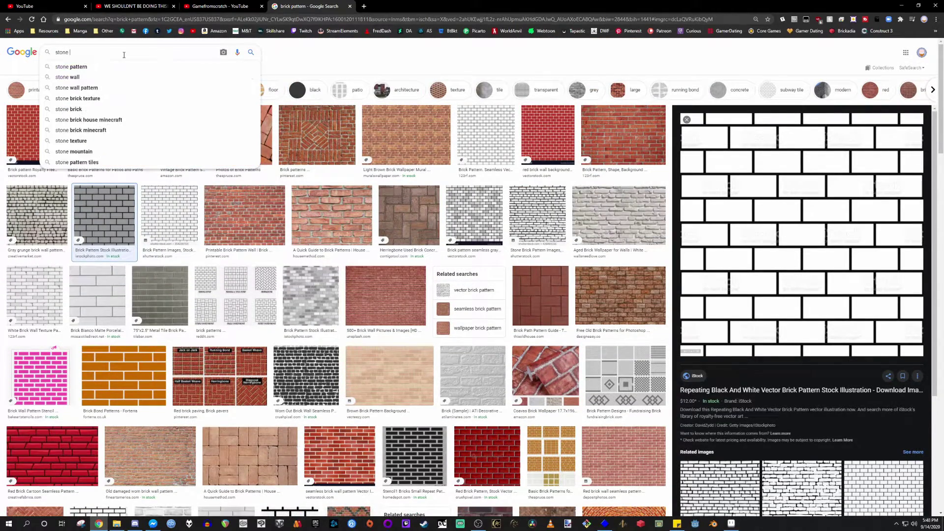
{"action": "type", "text": "l pattern"}
{"action": "key", "text": "Return"}
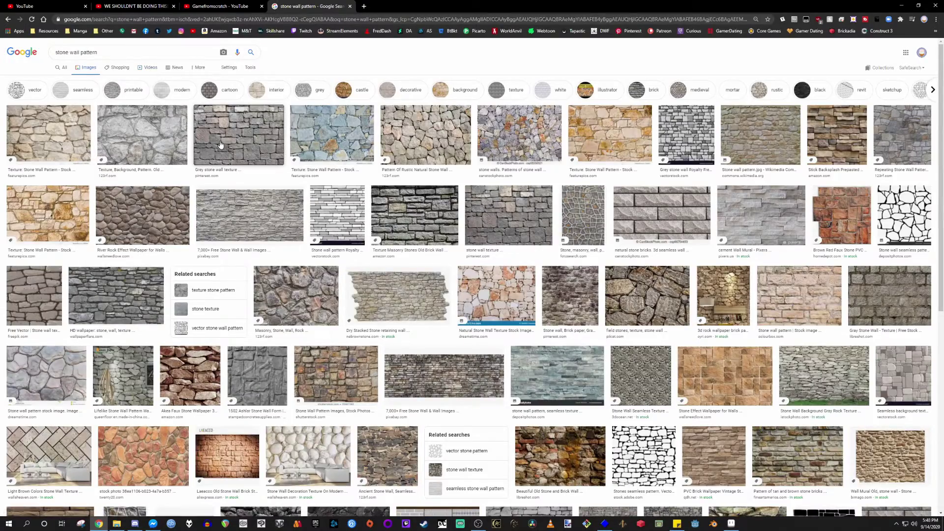
- Preview the gray stone wall texture and the cartoon-style Freepik stone wall vector as references
{"action": "left_click", "coordinate": [652, 156]}
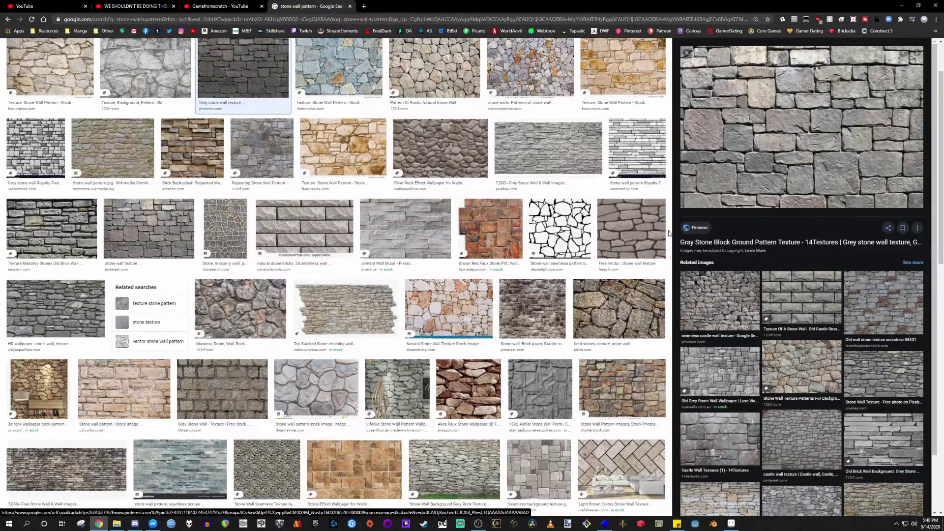
{"action": "left_click", "coordinate": [632, 229]}
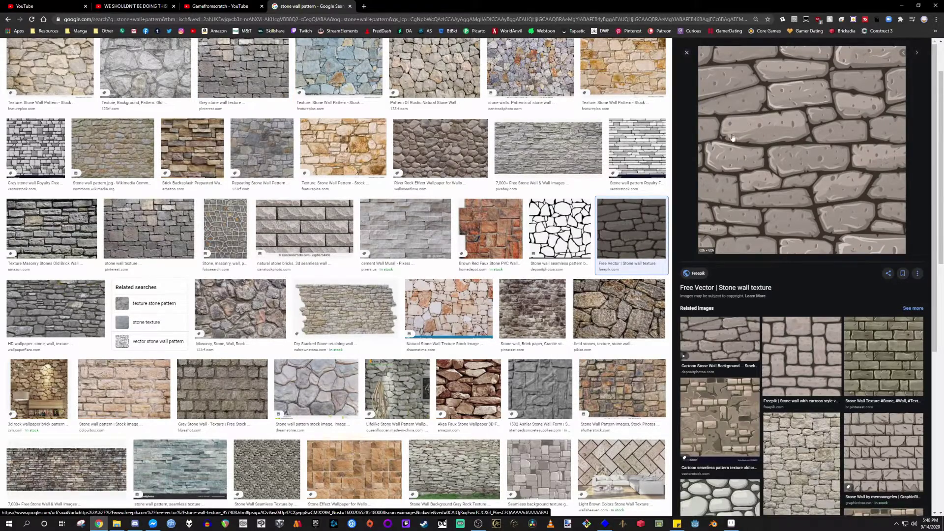
- Switch to Aseprite and draw a 1 px dark navy mortar line across the full width of the canvas's bottom row
{"action": "scroll", "coordinate": [705, 140], "scroll_direction": "up", "scroll_amount": 2}
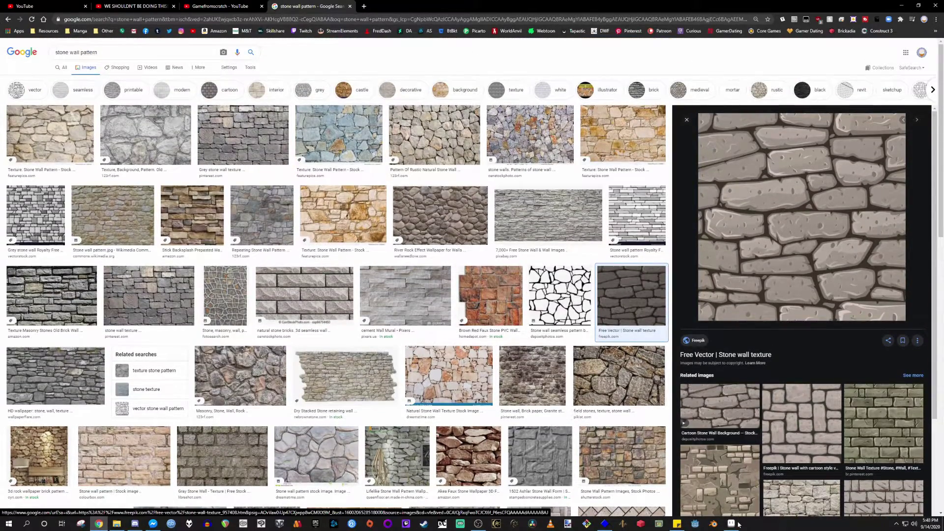
{"action": "left_click", "coordinate": [731, 523]}
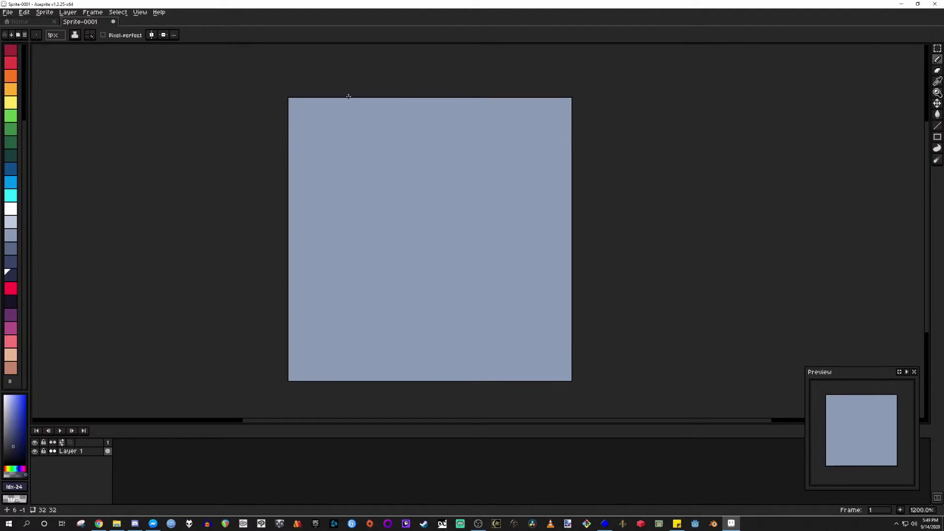
{"action": "left_click", "coordinate": [294, 324]}
{"action": "scroll", "coordinate": [396, 279], "scroll_direction": "down", "scroll_amount": 1}
{"action": "scroll", "coordinate": [405, 268], "scroll_direction": "up", "scroll_amount": 1}
{"action": "left_click_drag", "start_coordinate": [428, 232], "coordinate": [418, 241]}
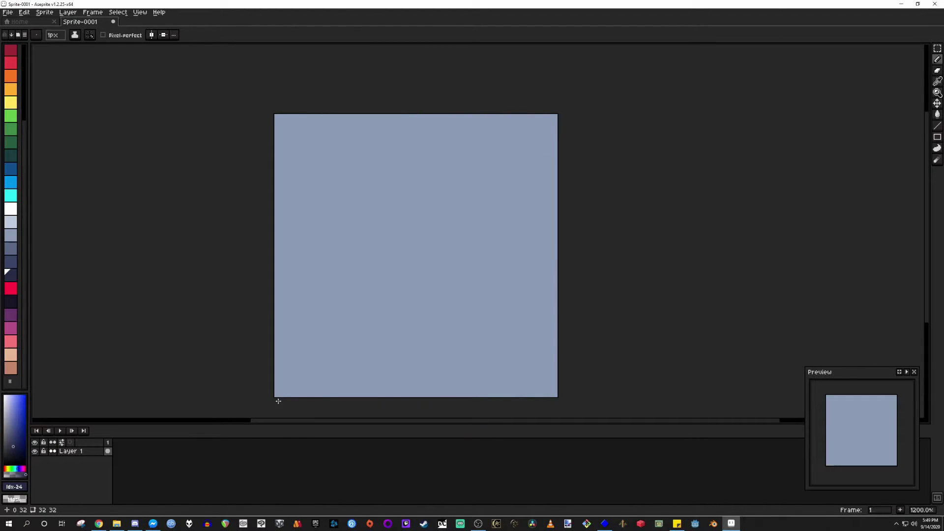
{"action": "left_click_drag", "start_coordinate": [277, 392], "coordinate": [555, 393]}
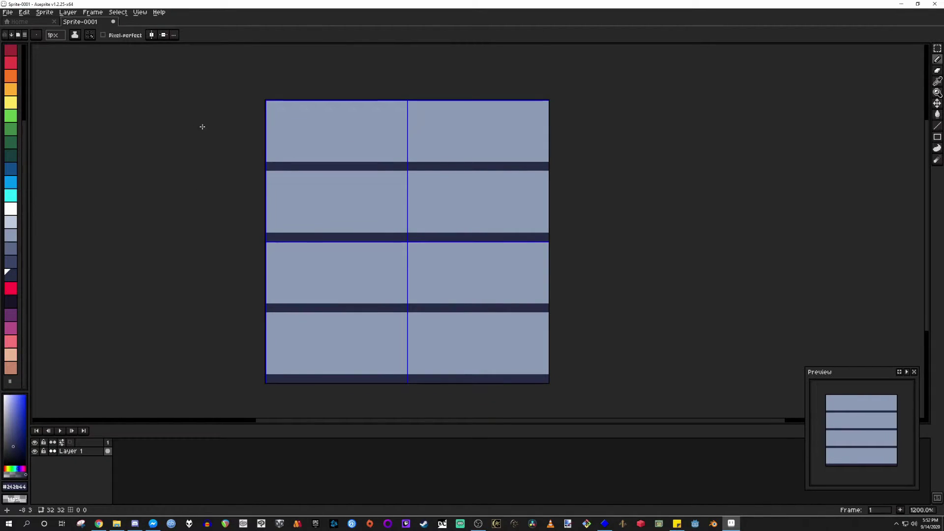
- Draw vertical mortar joints just past the centre guide in the second and fourth brick rows
{"action": "scroll", "coordinate": [196, 169], "scroll_direction": "up", "scroll_amount": 1}
{"action": "scroll", "coordinate": [213, 150], "scroll_direction": "down", "scroll_amount": 1}
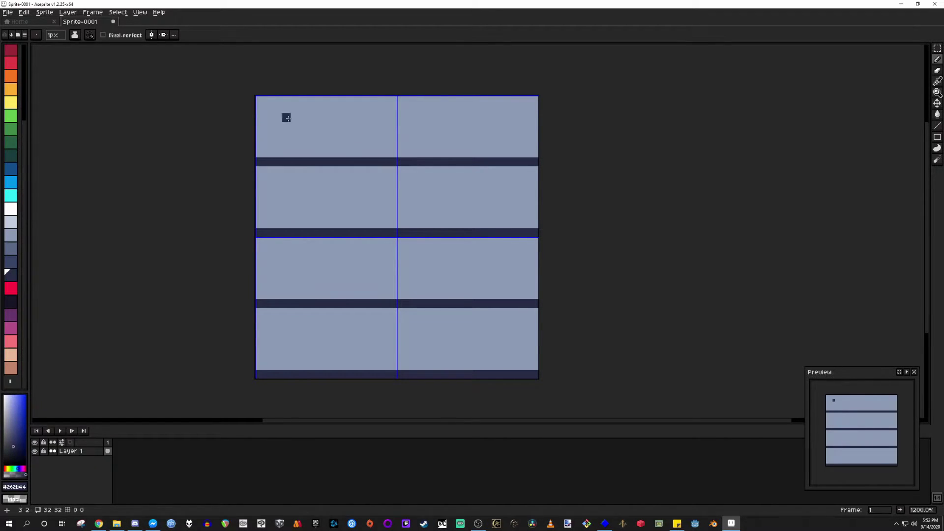
{"action": "scroll", "coordinate": [269, 126], "scroll_direction": "up", "scroll_amount": 3}
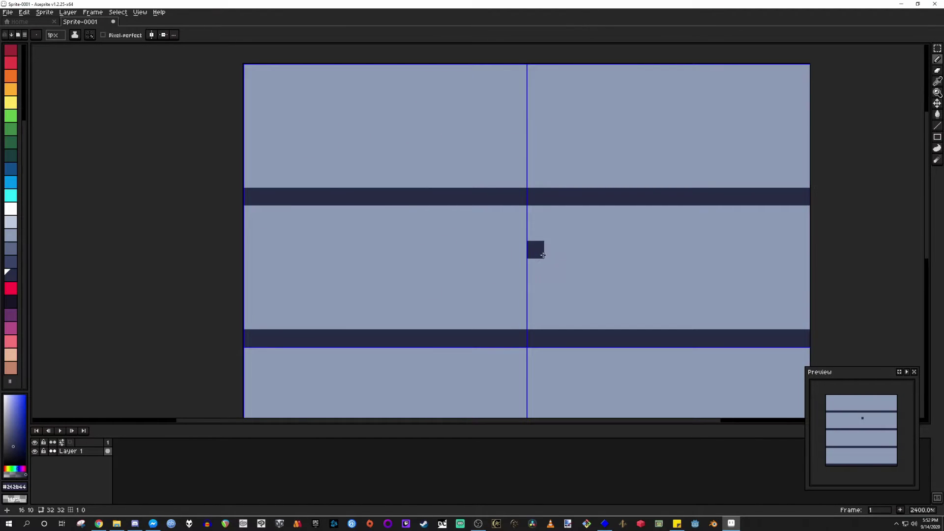
{"action": "scroll", "coordinate": [537, 251], "scroll_direction": "down", "scroll_amount": 8}
{"action": "scroll", "coordinate": [411, 283], "scroll_direction": "up", "scroll_amount": 6}
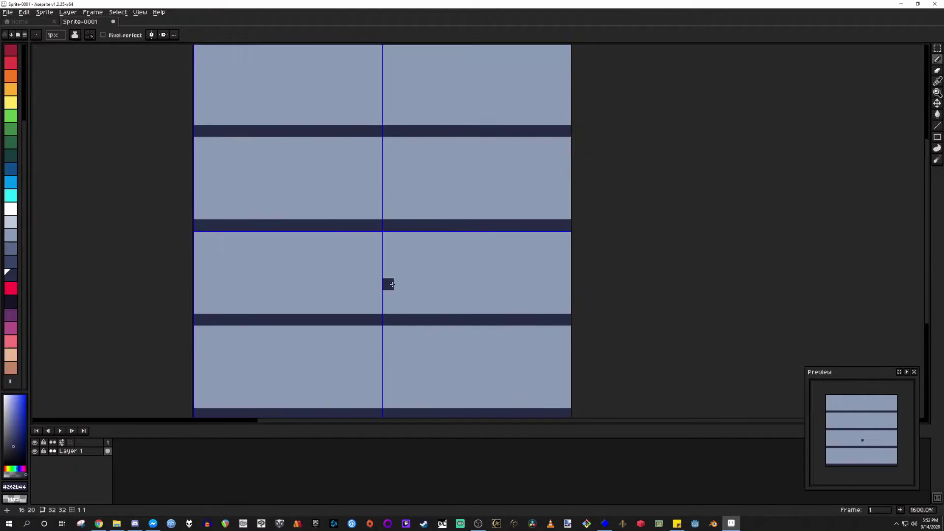
{"action": "scroll", "coordinate": [397, 283], "scroll_direction": "down", "scroll_amount": 2}
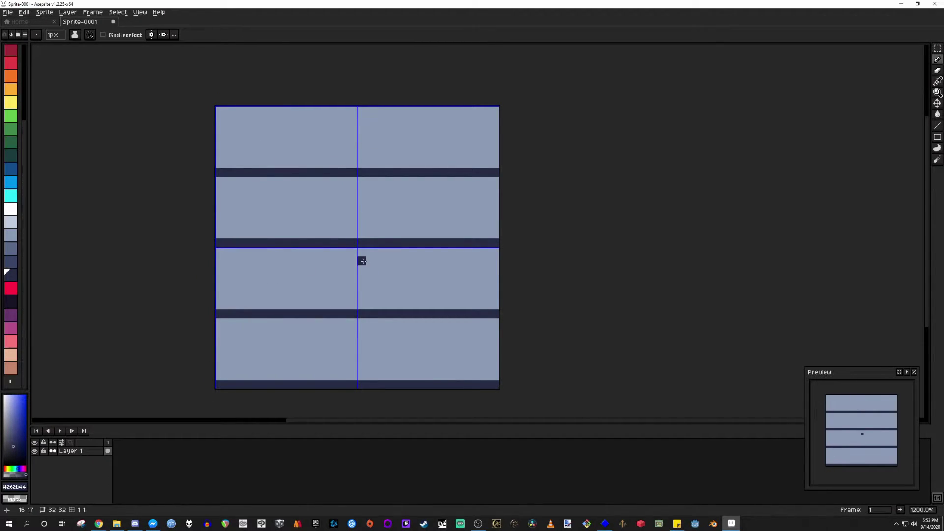
{"action": "scroll", "coordinate": [348, 188], "scroll_direction": "up", "scroll_amount": 2}
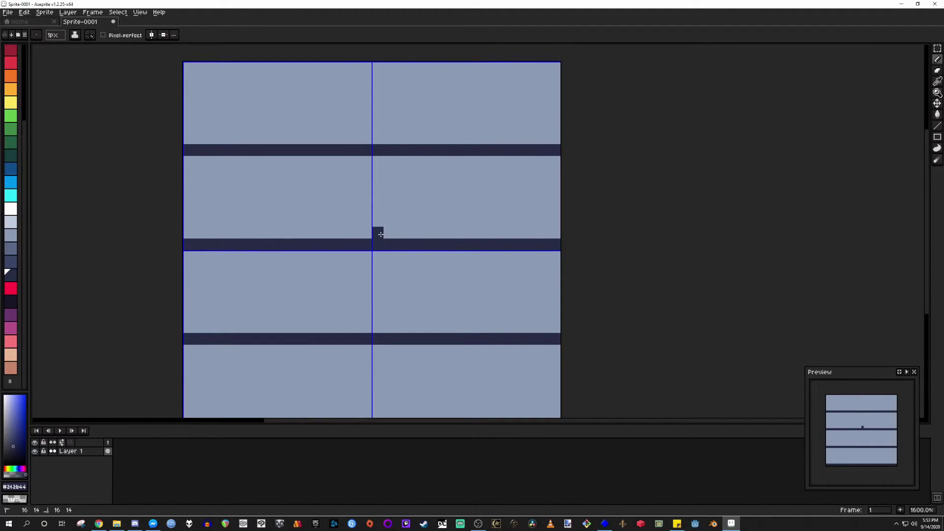
{"action": "left_click_drag", "start_coordinate": [380, 235], "coordinate": [379, 158]}
{"action": "scroll", "coordinate": [384, 290], "scroll_direction": "down", "scroll_amount": 2}
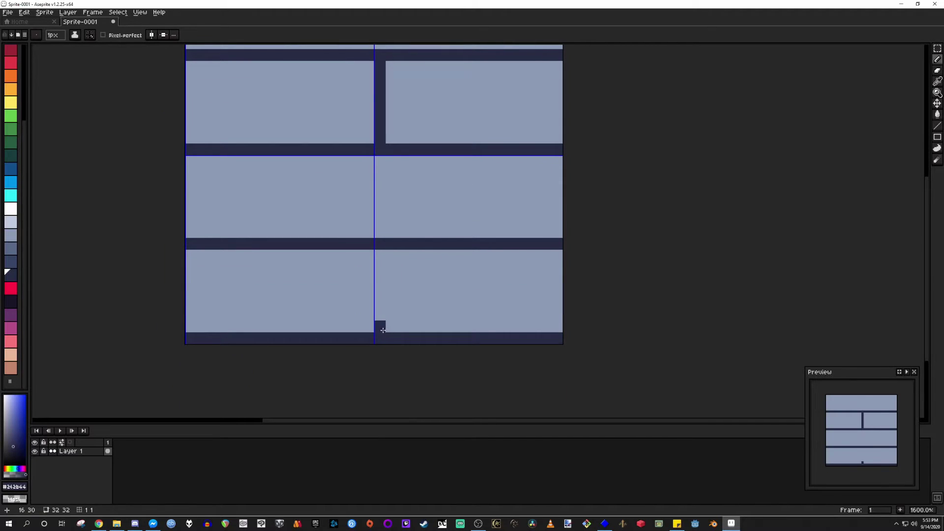
{"action": "left_click_drag", "start_coordinate": [382, 329], "coordinate": [380, 253]}
- Draw two full-height vertical joints in the third brick row, at pixel columns 8 and 27
{"action": "scroll", "coordinate": [380, 221], "scroll_direction": "down", "scroll_amount": 3}
{"action": "scroll", "coordinate": [318, 152], "scroll_direction": "up", "scroll_amount": 5}
{"action": "scroll", "coordinate": [318, 152], "scroll_direction": "down", "scroll_amount": 1}
{"action": "left_click_drag", "start_coordinate": [385, 222], "coordinate": [310, 213]}
{"action": "left_click", "coordinate": [370, 211]}
{"action": "key", "text": "ctrl+z"}
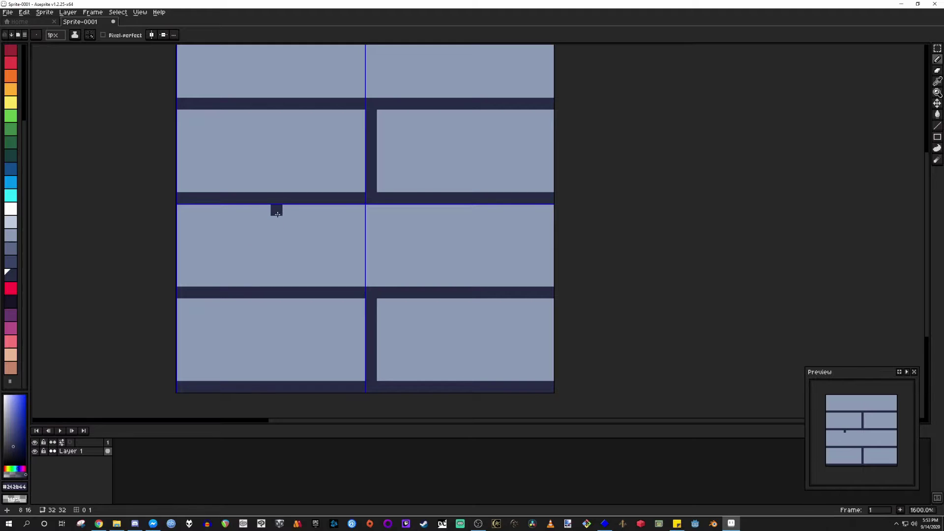
{"action": "left_click_drag", "start_coordinate": [277, 212], "coordinate": [276, 282]}
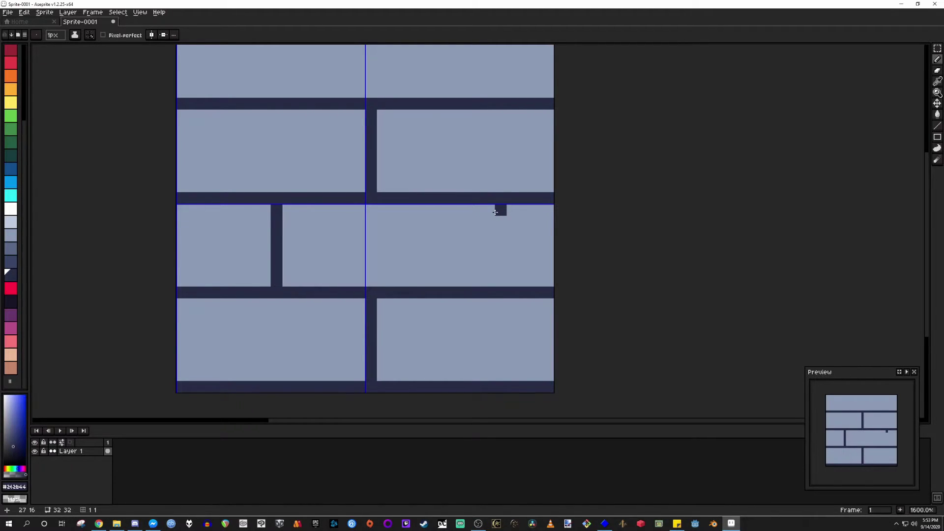
{"action": "left_click_drag", "start_coordinate": [495, 212], "coordinate": [496, 287]}
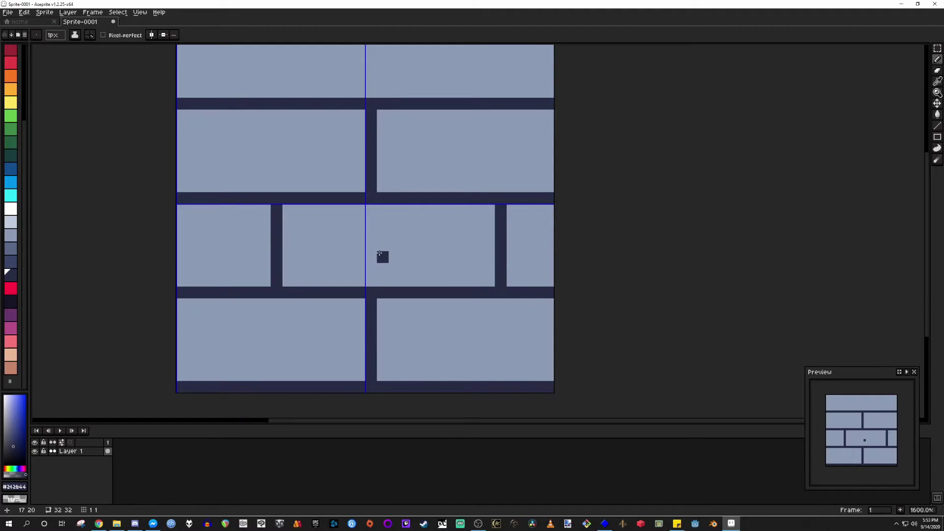
- Compare the third row's brick widths with marquee selections and move its right joint to pixel column 25
{"action": "key", "text": "m"}
{"action": "mouse_move", "coordinate": [370, 211]}
{"action": "left_mouse_down"}
{"action": "mouse_move", "coordinate": [332, 186]}
{"action": "mouse_move", "coordinate": [278, 206]}
{"action": "left_mouse_up"}
{"action": "mouse_move", "coordinate": [248, 206]}
{"action": "left_mouse_down"}
{"action": "mouse_move", "coordinate": [449, 276]}
{"action": "mouse_move", "coordinate": [154, 264]}
{"action": "mouse_move", "coordinate": [142, 276]}
{"action": "left_mouse_up"}
{"action": "mouse_move", "coordinate": [472, 206]}
{"action": "left_mouse_down"}
{"action": "mouse_move", "coordinate": [507, 276]}
{"action": "mouse_move", "coordinate": [460, 206]}
{"action": "left_mouse_up"}
{"action": "key", "text": "ctrl+d"}
{"action": "mouse_move", "coordinate": [463, 259]}
{"action": "left_mouse_down"}
{"action": "mouse_move", "coordinate": [441, 259]}
{"action": "mouse_move", "coordinate": [460, 206]}
{"action": "left_mouse_up"}
{"action": "key", "text": "ctrl+d"}
{"action": "key", "text": "b"}
{"action": "left_click", "coordinate": [460, 276]}
{"action": "left_click", "coordinate": [484, 266], "text": "alt"}
- Measure the third row's three brick sections and shift its left joint to pixel column 9 to even out the widths
{"action": "key", "text": "m"}
{"action": "left_click_drag", "start_coordinate": [247, 206], "coordinate": [425, 276]}
{"action": "left_click_drag", "start_coordinate": [448, 205], "coordinate": [507, 276]}
{"action": "mouse_move", "coordinate": [142, 206]}
{"action": "left_mouse_down"}
{"action": "mouse_move", "coordinate": [224, 275]}
{"action": "mouse_move", "coordinate": [224, 206]}
{"action": "mouse_move", "coordinate": [236, 226]}
{"action": "mouse_move", "coordinate": [236, 276]}
{"action": "left_mouse_up"}
{"action": "key", "text": "ctrl+d"}
{"action": "left_click_drag", "start_coordinate": [448, 205], "coordinate": [507, 276], "text": "shift"}
{"action": "left_click_drag", "start_coordinate": [260, 205], "coordinate": [425, 276]}
{"action": "left_click", "coordinate": [577, 239]}
{"action": "left_click_drag", "start_coordinate": [260, 206], "coordinate": [425, 276]}
{"action": "key", "text": "ctrl+d"}
- Draw matching vertical joints in the first brick row, directly above those in the third row
{"action": "left_click_drag", "start_coordinate": [250, 221], "coordinate": [266, 311]}
{"action": "left_click", "coordinate": [266, 312], "text": "alt"}
{"action": "left_click_drag", "start_coordinate": [264, 178], "coordinate": [264, 106]}
{"action": "left_click_drag", "start_coordinate": [453, 178], "coordinate": [451, 107]}
{"action": "scroll", "coordinate": [425, 251], "scroll_direction": "down", "scroll_amount": 2}
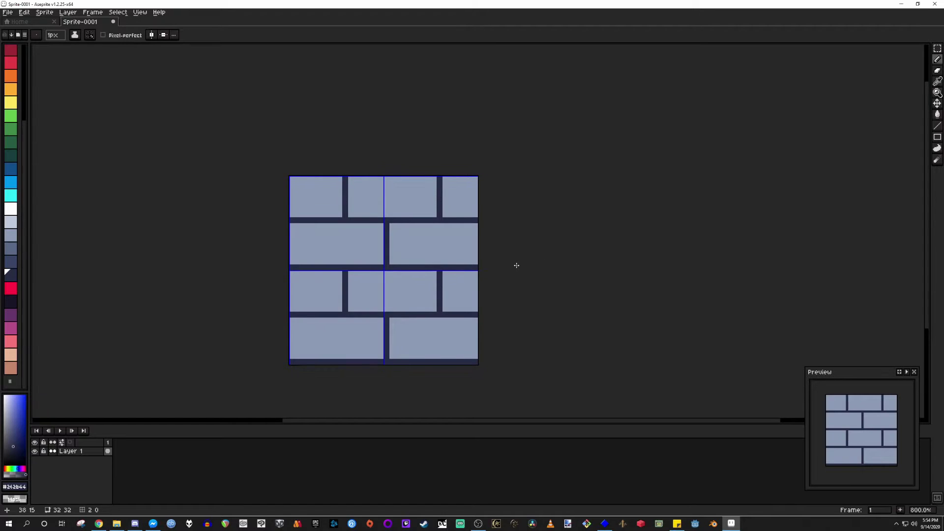
- Measure the left brick in the second row with a marquee selection, then clear the selection
{"action": "scroll", "coordinate": [515, 265], "scroll_direction": "up", "scroll_amount": 2}
{"action": "left_click", "coordinate": [313, 253]}
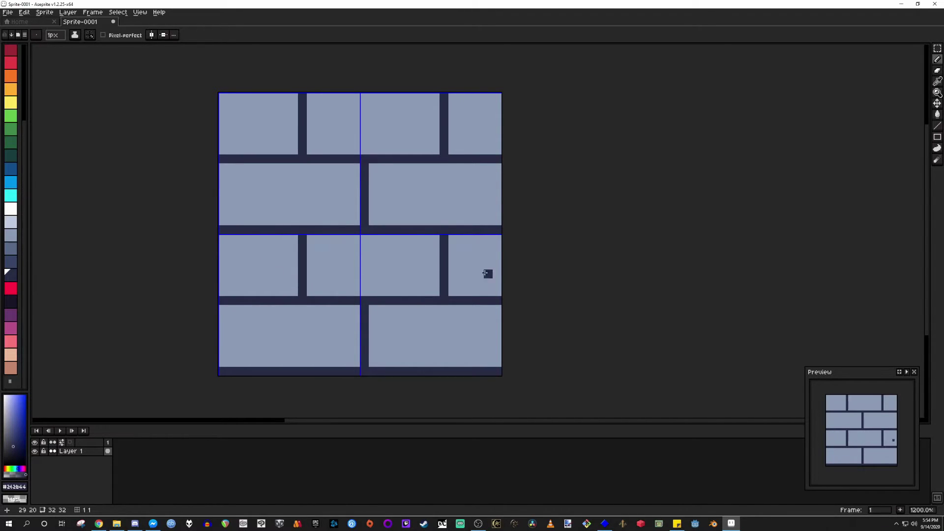
{"action": "scroll", "coordinate": [311, 203], "scroll_direction": "up", "scroll_amount": 1}
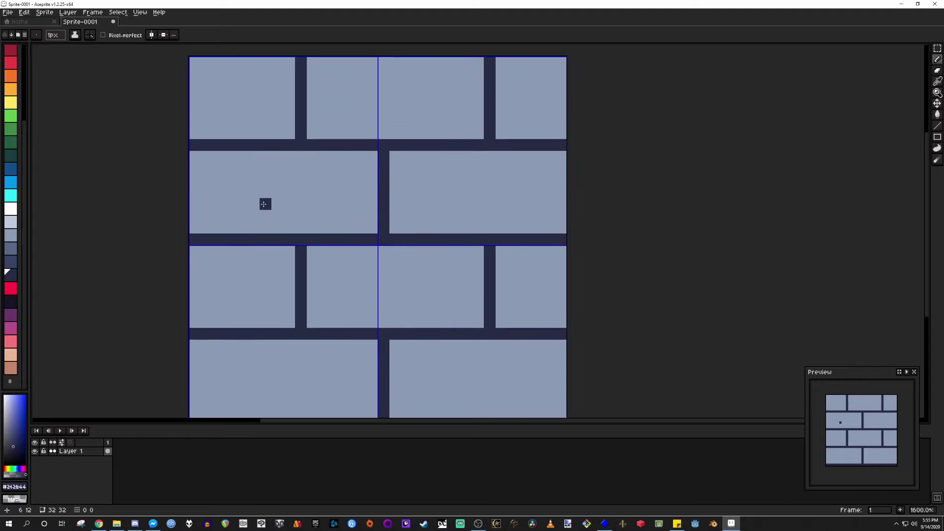
{"action": "key", "text": "m"}
{"action": "left_click_drag", "start_coordinate": [176, 165], "coordinate": [336, 221]}
{"action": "key", "text": "ctrl+d"}
{"action": "scroll", "coordinate": [284, 187], "scroll_direction": "down", "scroll_amount": 1}
{"action": "key", "text": "b"}
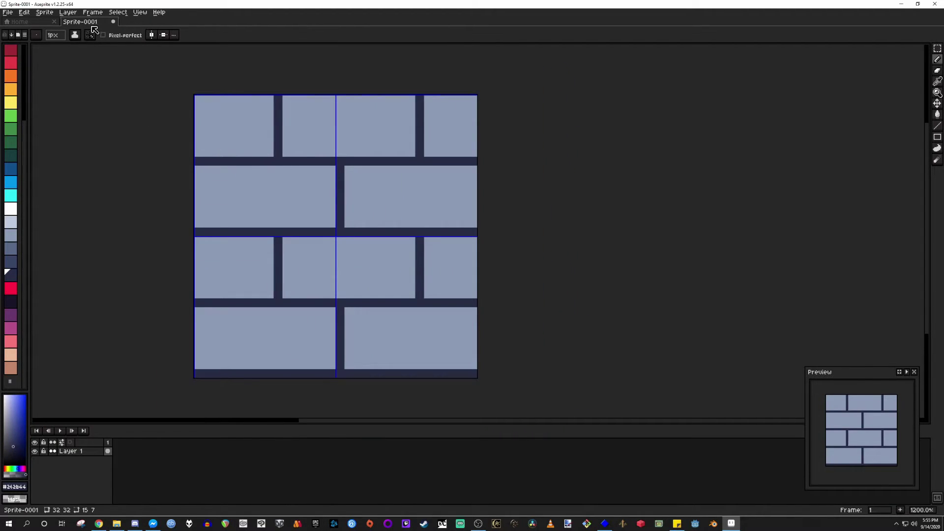
- Turn on Tiled Mode in both axes and zoom out the canvas and preview to show the whole repeated pattern
{"action": "left_click", "coordinate": [140, 12]}
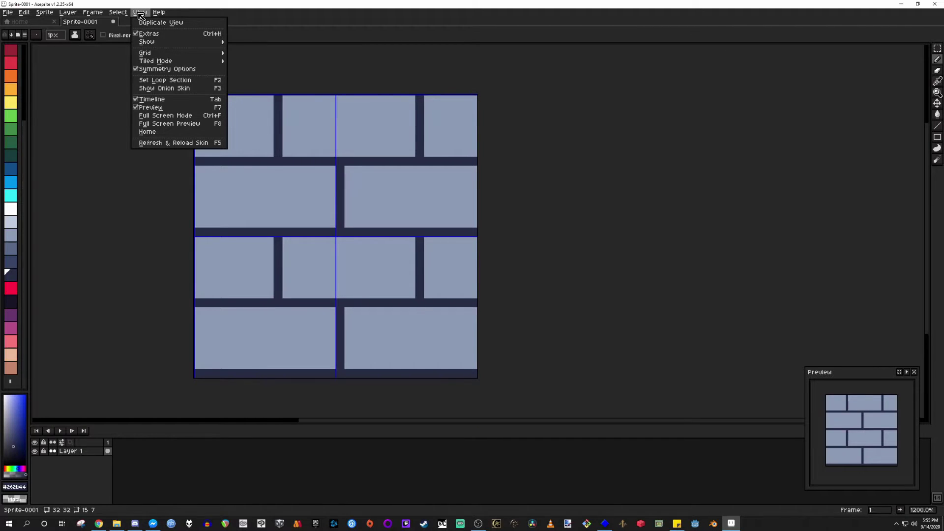
{"action": "mouse_move", "coordinate": [204, 63]}
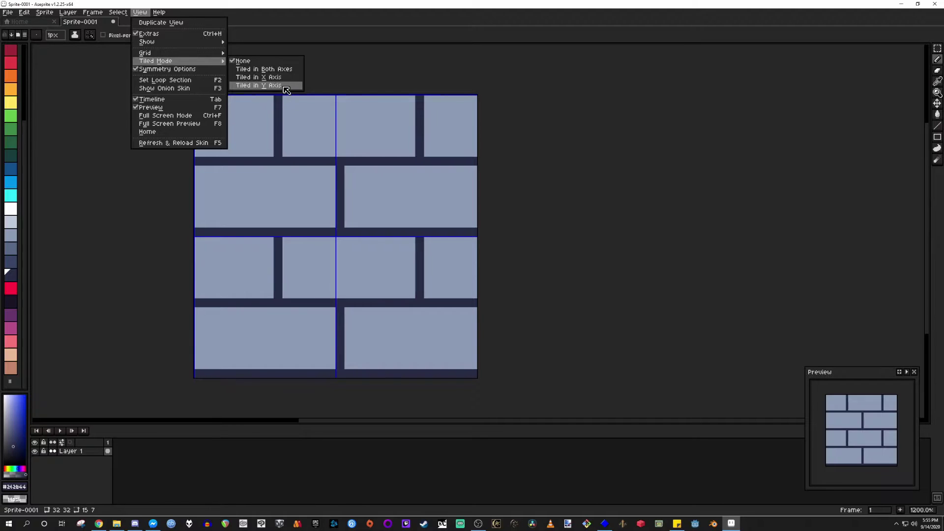
{"action": "left_click", "coordinate": [264, 69]}
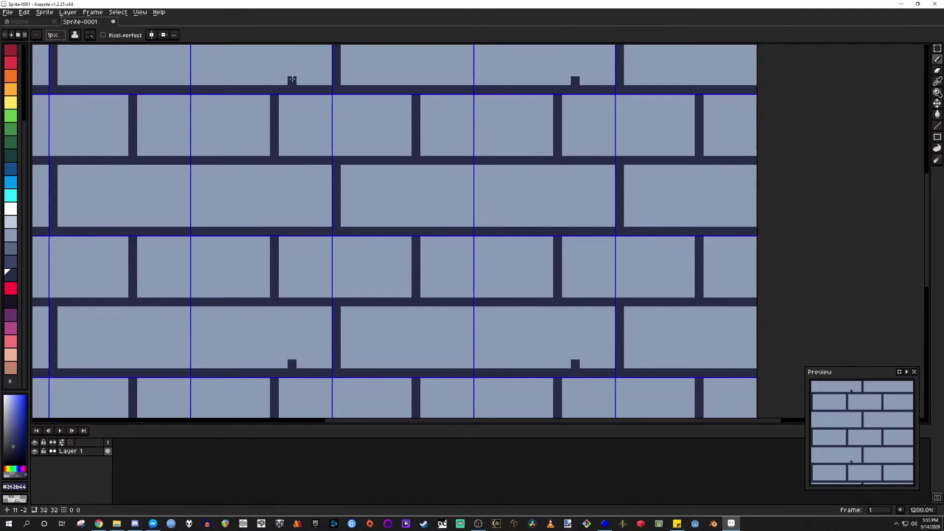
{"action": "scroll", "coordinate": [602, 241], "scroll_direction": "down", "scroll_amount": 4}
{"action": "left_click_drag", "start_coordinate": [779, 229], "coordinate": [673, 226]}
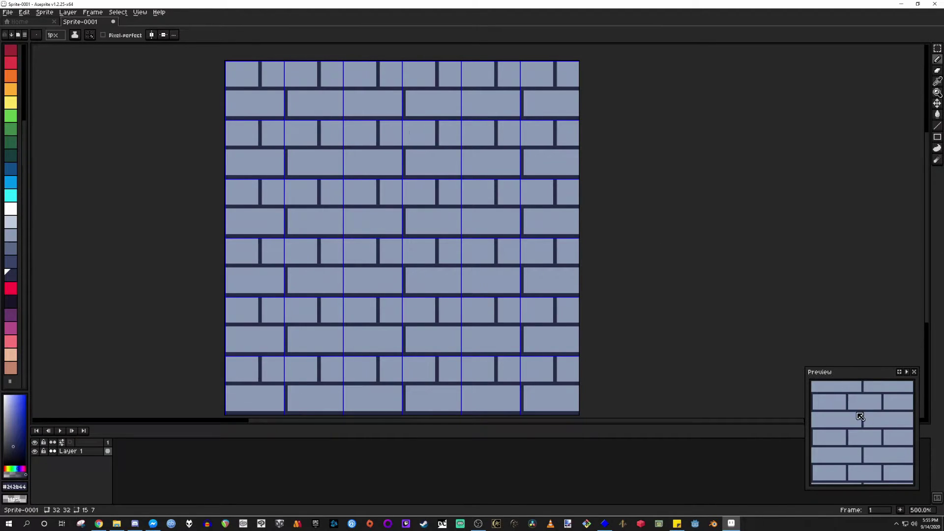
{"action": "scroll", "coordinate": [867, 435], "scroll_direction": "down", "scroll_amount": 3}
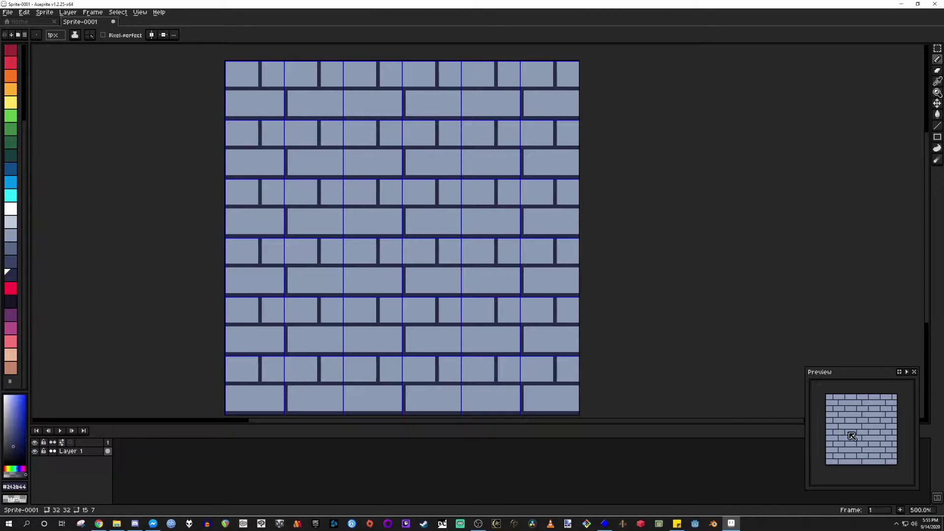
- Split the long bricks in the second and fourth rows with vertical joints at pixel column 1 beside the tile seam
{"action": "scroll", "coordinate": [354, 271], "scroll_direction": "up", "scroll_amount": 4}
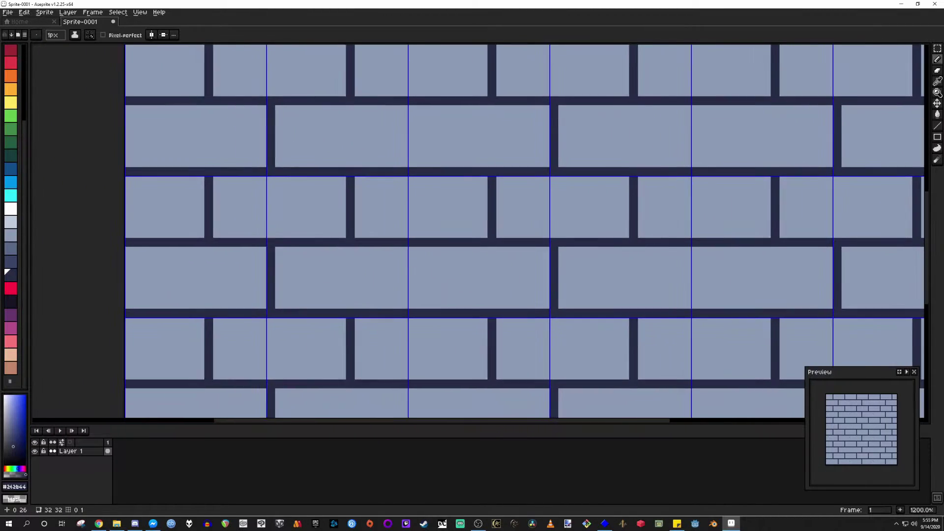
{"action": "scroll", "coordinate": [408, 271], "scroll_direction": "up", "scroll_amount": 1}
{"action": "mouse_move", "coordinate": [417, 255]}
{"action": "left_mouse_down"}
{"action": "mouse_move", "coordinate": [455, 219]}
{"action": "mouse_move", "coordinate": [465, 277]}
{"action": "left_mouse_up"}
{"action": "scroll", "coordinate": [464, 276], "scroll_direction": "down", "scroll_amount": 3}
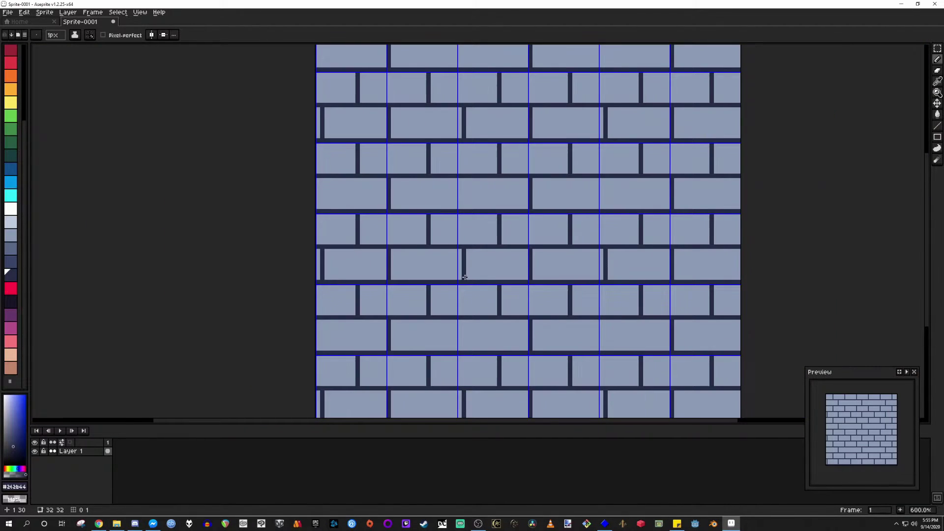
{"action": "left_click", "coordinate": [463, 190]}
{"action": "scroll", "coordinate": [460, 193], "scroll_direction": "up", "scroll_amount": 2}
{"action": "scroll", "coordinate": [461, 193], "scroll_direction": "up", "scroll_amount": 2}
{"action": "scroll", "coordinate": [461, 192], "scroll_direction": "down", "scroll_amount": 2}
{"action": "scroll", "coordinate": [463, 194], "scroll_direction": "up", "scroll_amount": 1}
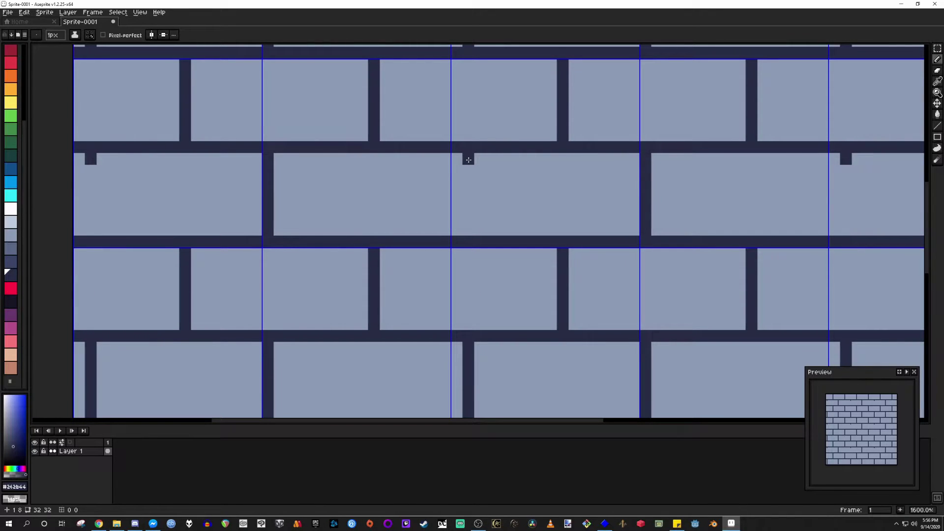
{"action": "mouse_move", "coordinate": [469, 162]}
{"action": "left_mouse_down"}
{"action": "mouse_move", "coordinate": [468, 232]}
{"action": "mouse_move", "coordinate": [438, 202]}
{"action": "left_mouse_up"}
- Examine the repeating brick pattern and compare the brick widths in the fourth row with a marquee selection
{"action": "scroll", "coordinate": [472, 231], "scroll_direction": "down", "scroll_amount": 6}
{"action": "scroll", "coordinate": [487, 231], "scroll_direction": "up", "scroll_amount": 1}
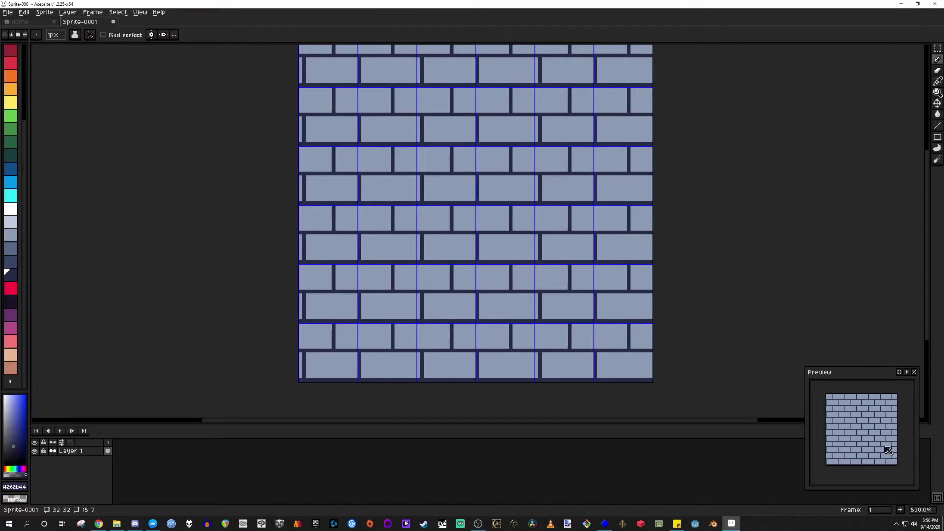
{"action": "scroll", "coordinate": [874, 436], "scroll_direction": "up", "scroll_amount": 1}
{"action": "scroll", "coordinate": [867, 435], "scroll_direction": "down", "scroll_amount": 1}
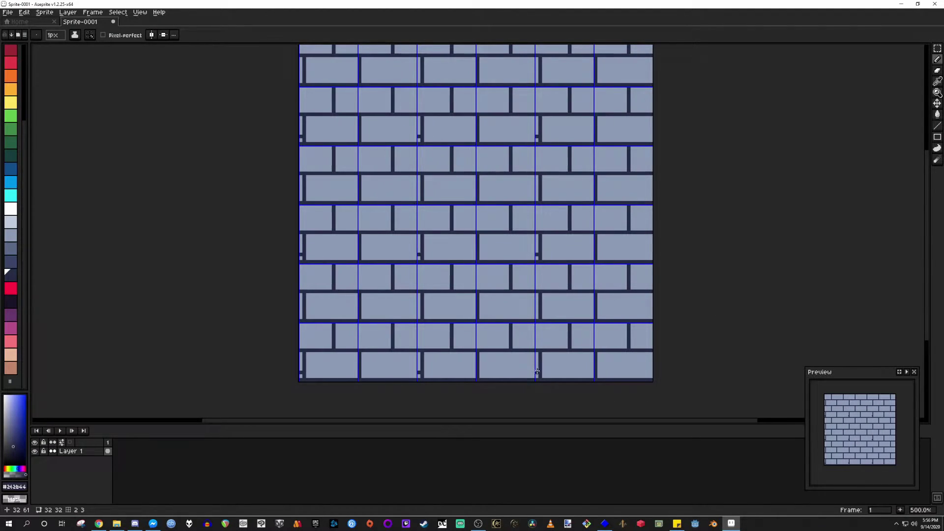
{"action": "scroll", "coordinate": [536, 372], "scroll_direction": "up", "scroll_amount": 4}
{"action": "scroll", "coordinate": [546, 370], "scroll_direction": "down", "scroll_amount": 2}
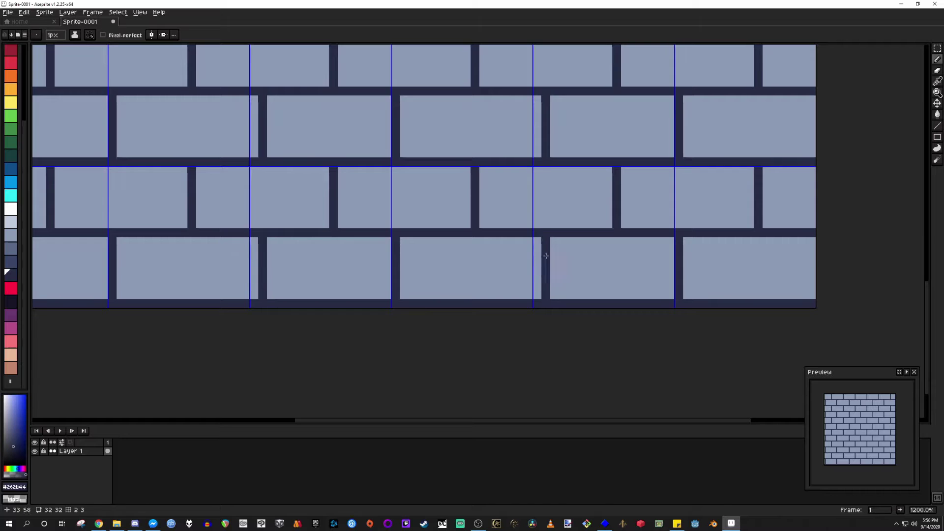
{"action": "key", "text": "m"}
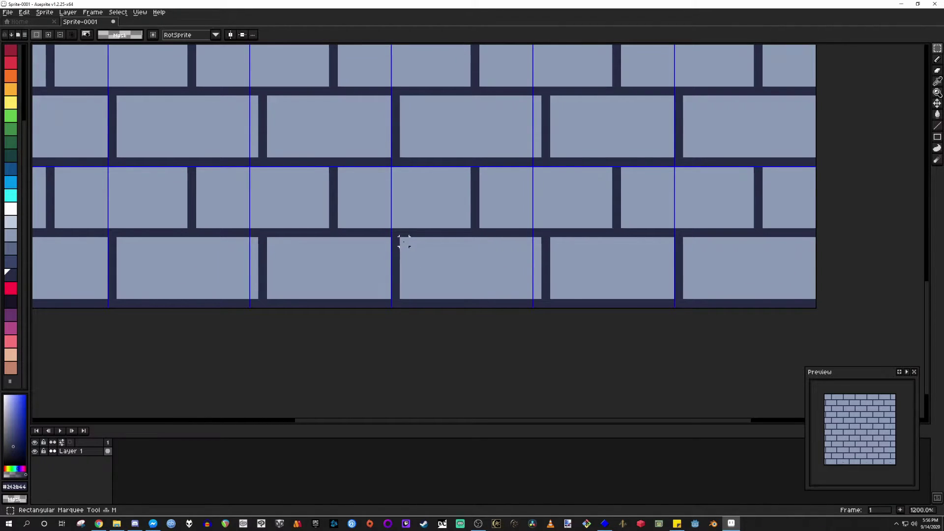
{"action": "left_click_drag", "start_coordinate": [404, 241], "coordinate": [537, 295]}
{"action": "scroll", "coordinate": [386, 163], "scroll_direction": "down", "scroll_amount": 2}
- Redraw the seam joints of the second and fourth rows in pixel column 0 and repaint the stray pixel in brick colour
{"action": "left_click_drag", "start_coordinate": [342, 152], "coordinate": [327, 339]}
{"action": "scroll", "coordinate": [406, 265], "scroll_direction": "up", "scroll_amount": 3}
{"action": "scroll", "coordinate": [406, 264], "scroll_direction": "up", "scroll_amount": 1}
{"action": "scroll", "coordinate": [406, 266], "scroll_direction": "down", "scroll_amount": 1}
{"action": "left_click_drag", "start_coordinate": [396, 274], "coordinate": [438, 258]}
{"action": "mouse_move", "coordinate": [349, 172]}
{"action": "left_mouse_down"}
{"action": "mouse_move", "coordinate": [354, 267]}
{"action": "mouse_move", "coordinate": [371, 314]}
{"action": "left_mouse_up"}
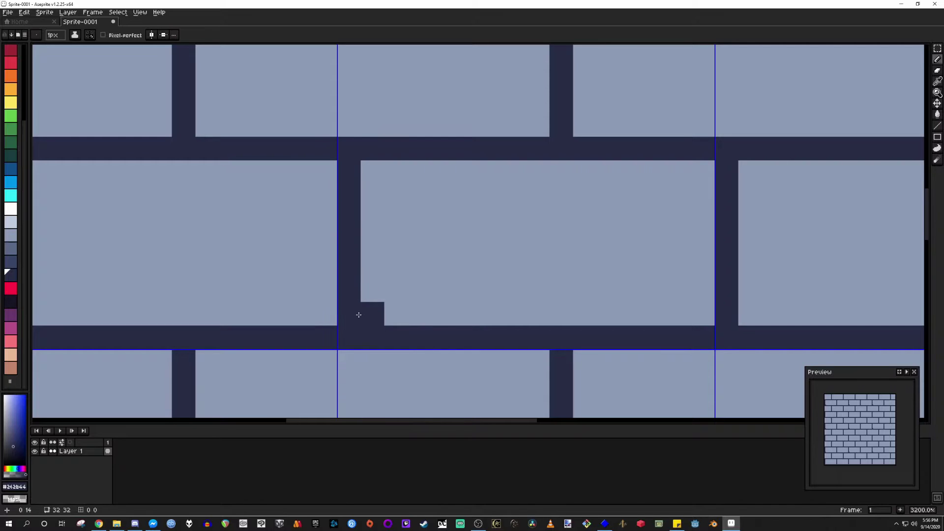
{"action": "left_click", "coordinate": [391, 275], "text": "alt"}
{"action": "left_click", "coordinate": [374, 314]}
{"action": "scroll", "coordinate": [376, 311], "scroll_direction": "down", "scroll_amount": 6}
{"action": "left_click_drag", "start_coordinate": [447, 316], "coordinate": [406, 261]}
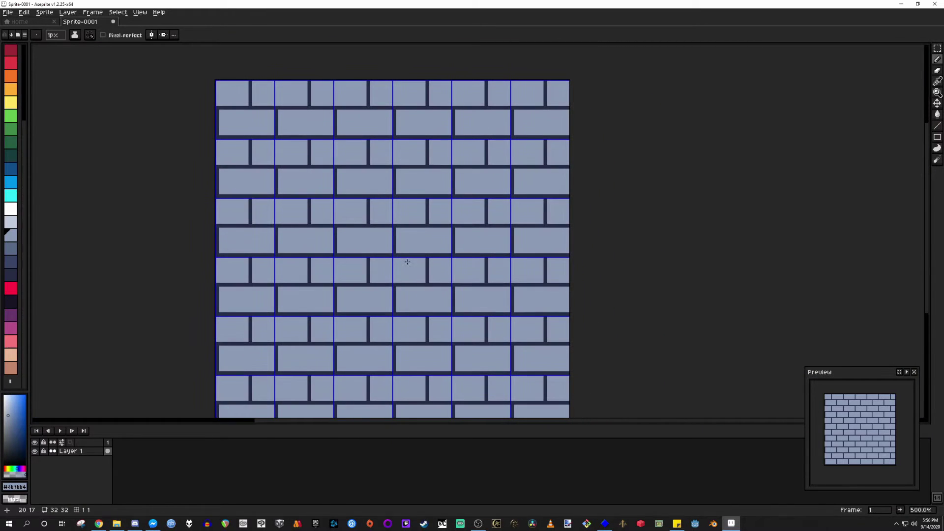
- Turn off Tiled Mode so only the single 32 × 32 brick tile is displayed
{"action": "scroll", "coordinate": [403, 273], "scroll_direction": "down", "scroll_amount": 1}
{"action": "scroll", "coordinate": [404, 278], "scroll_direction": "up", "scroll_amount": 1}
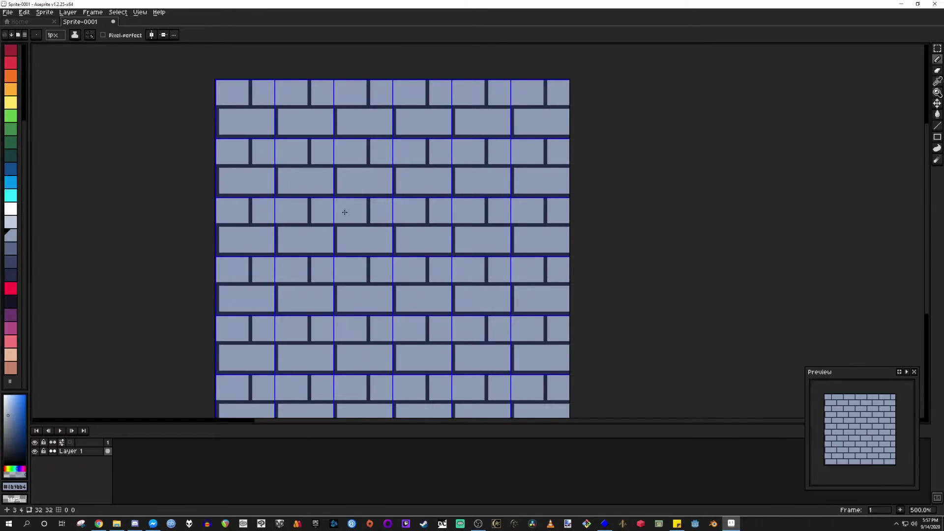
{"action": "scroll", "coordinate": [387, 184], "scroll_direction": "down", "scroll_amount": 1}
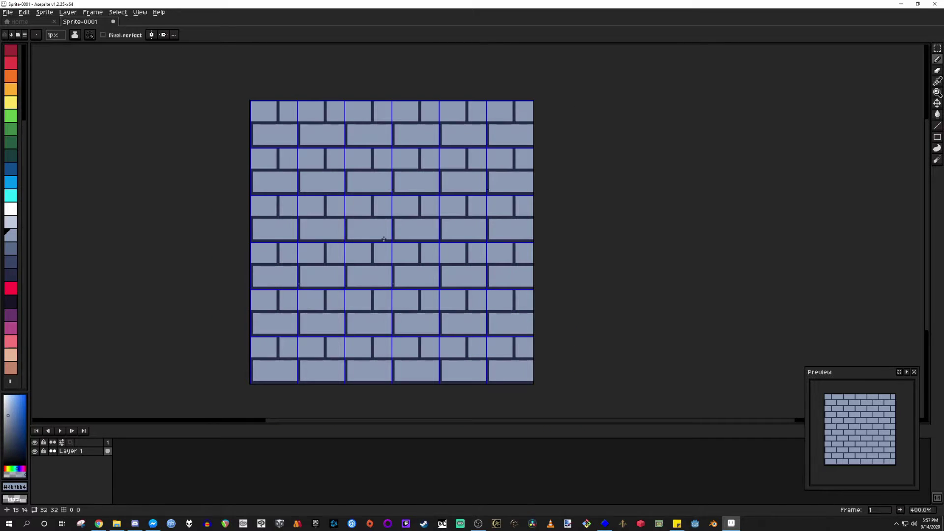
{"action": "scroll", "coordinate": [384, 239], "scroll_direction": "up", "scroll_amount": 1}
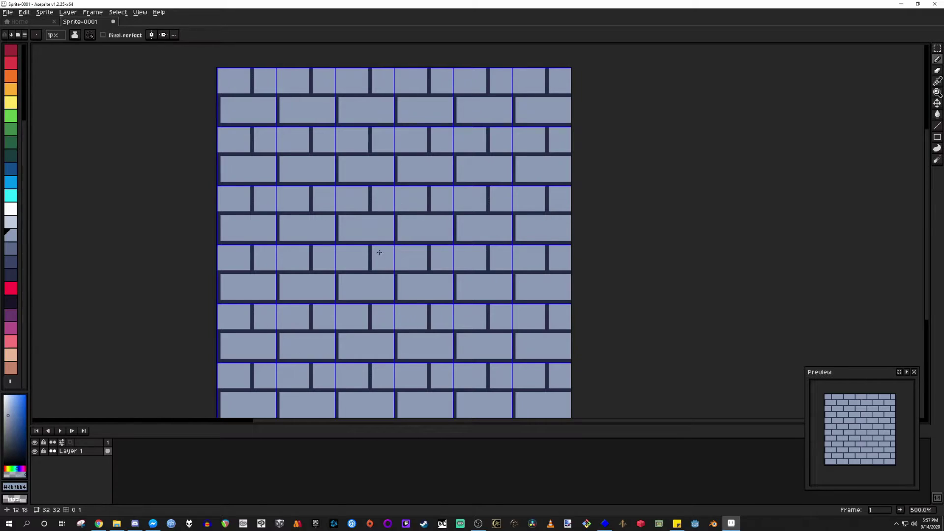
{"action": "left_click", "coordinate": [115, 15]}
{"action": "mouse_move", "coordinate": [139, 13]}
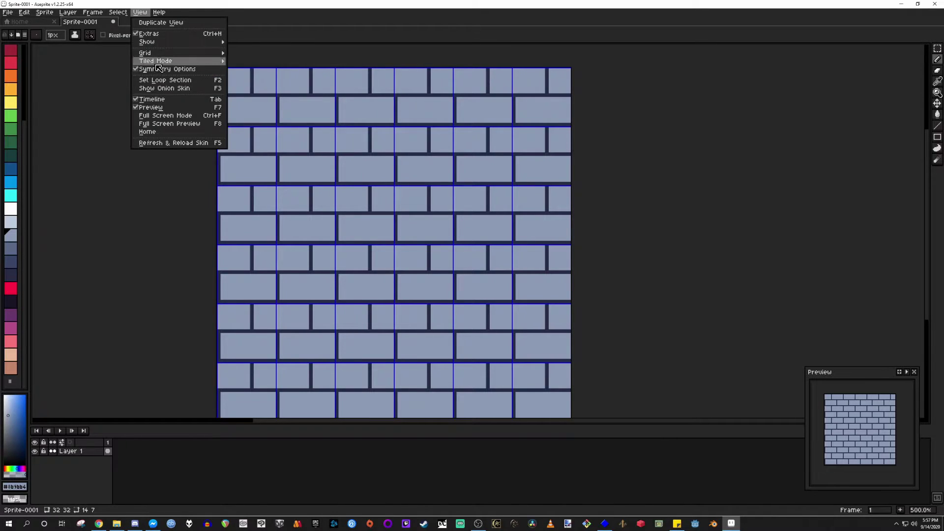
{"action": "mouse_move", "coordinate": [158, 68]}
{"action": "left_click", "coordinate": [247, 59]}
{"action": "scroll", "coordinate": [394, 255], "scroll_direction": "up", "scroll_amount": 2}
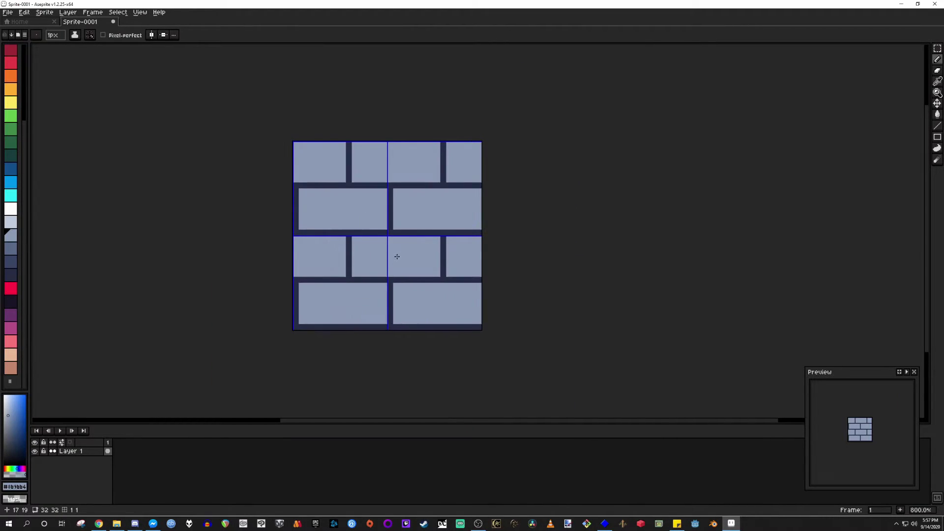
{"action": "left_click_drag", "start_coordinate": [380, 255], "coordinate": [416, 261]}
{"action": "scroll", "coordinate": [382, 270], "scroll_direction": "up", "scroll_amount": 1}
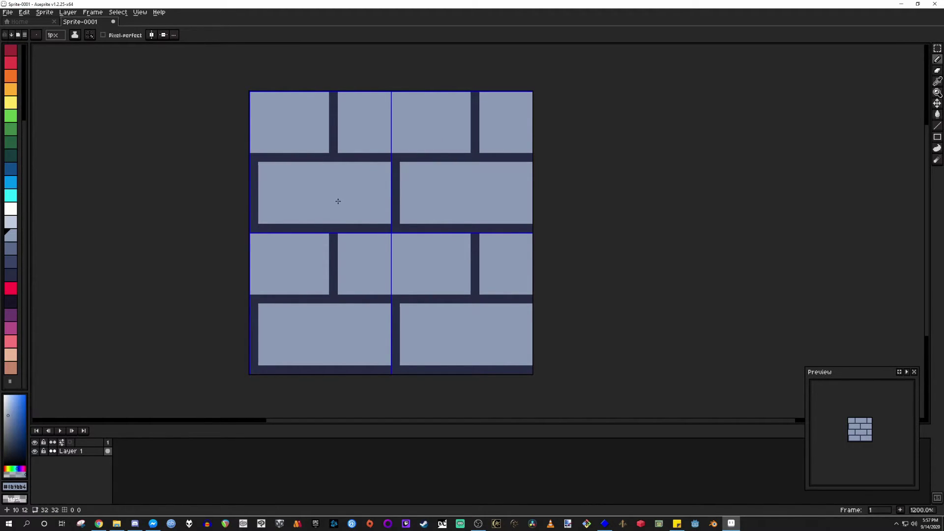
- Pick the dark slate palette colour Idx-23 and shade the bottom and right edges of the two second-row bricks
{"action": "left_click", "coordinate": [11, 236]}
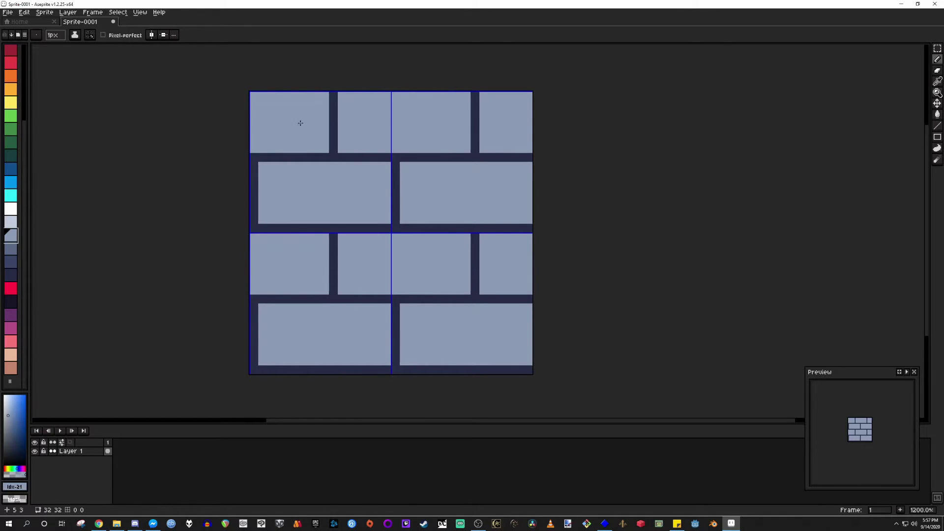
{"action": "left_click", "coordinate": [11, 274]}
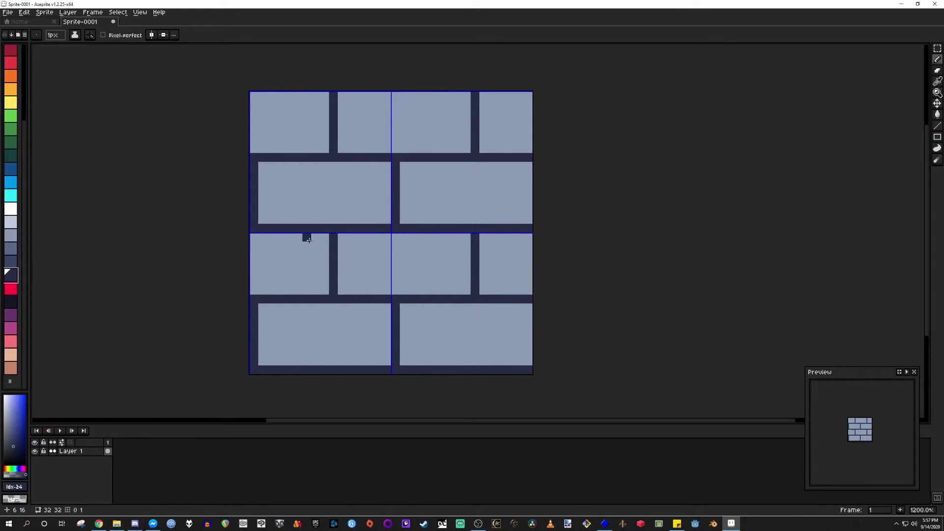
{"action": "left_click", "coordinate": [12, 262]}
{"action": "left_click", "coordinate": [12, 250]}
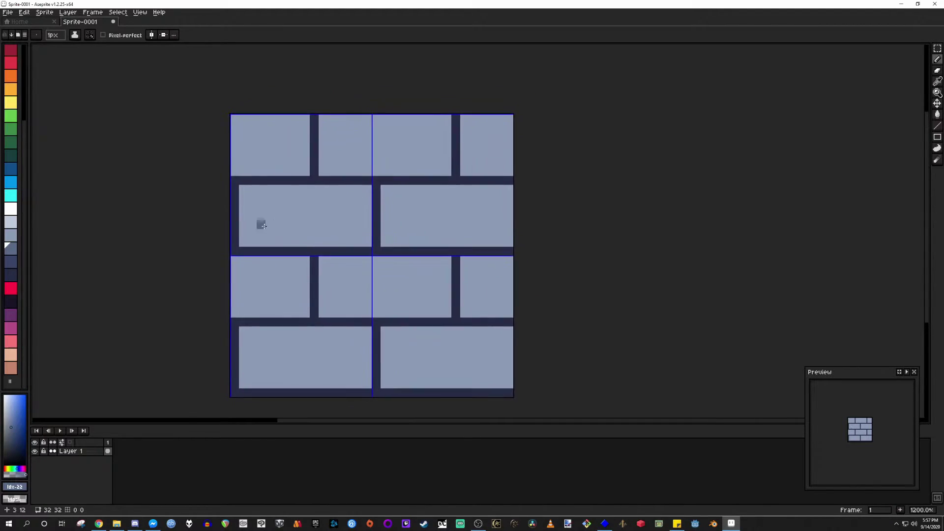
{"action": "scroll", "coordinate": [259, 223], "scroll_direction": "up", "scroll_amount": 3}
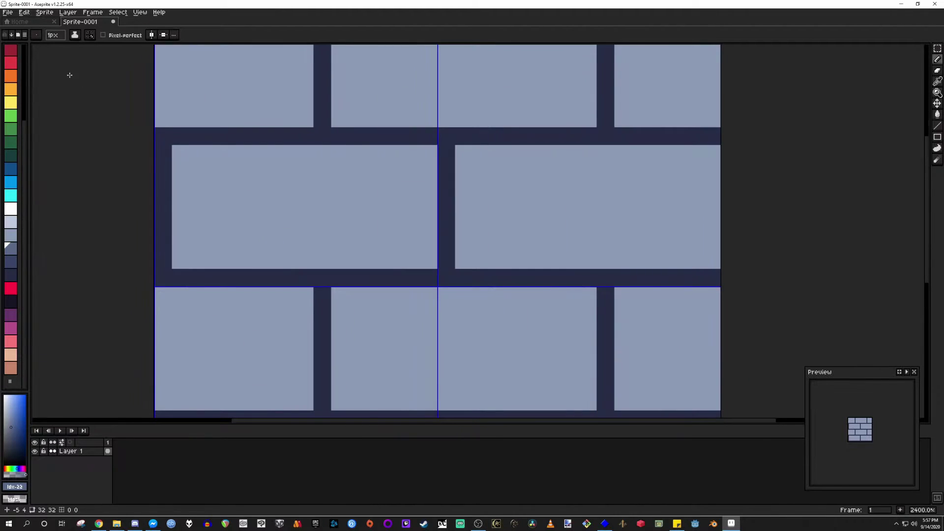
{"action": "scroll", "coordinate": [174, 159], "scroll_direction": "down", "scroll_amount": 4}
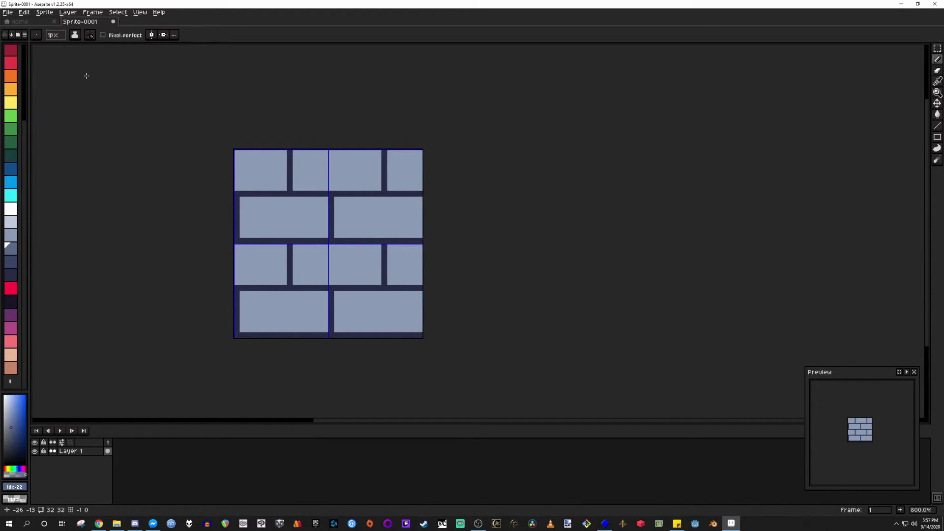
{"action": "scroll", "coordinate": [271, 230], "scroll_direction": "up", "scroll_amount": 4}
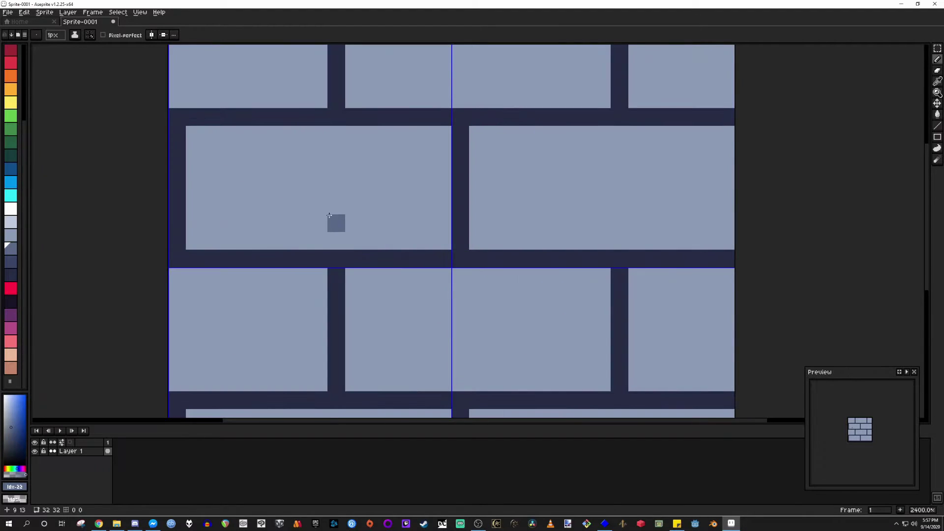
{"action": "scroll", "coordinate": [285, 236], "scroll_direction": "right", "scroll_amount": 2}
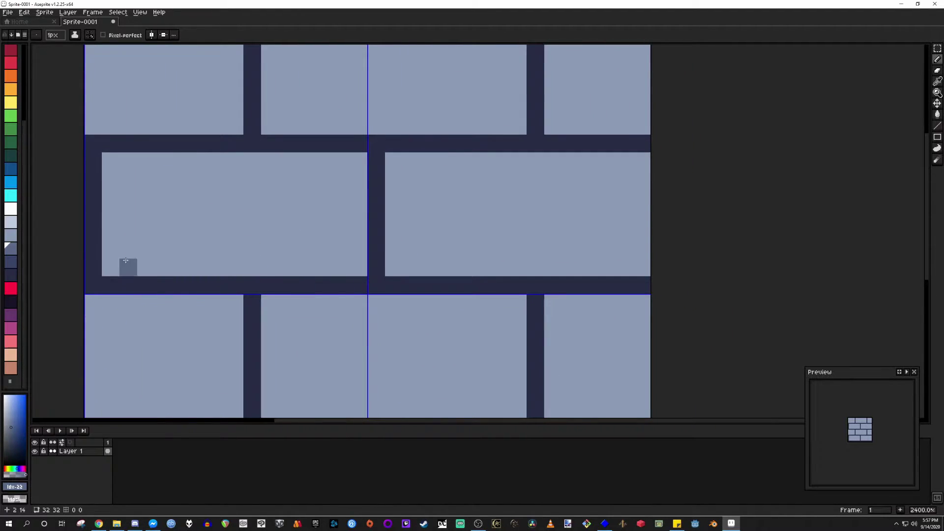
{"action": "left_click", "coordinate": [11, 262]}
{"action": "mouse_move", "coordinate": [110, 267]}
{"action": "left_mouse_down"}
{"action": "mouse_move", "coordinate": [342, 269]}
{"action": "mouse_move", "coordinate": [359, 249]}
{"action": "mouse_move", "coordinate": [358, 178]}
{"action": "left_mouse_up"}
{"action": "left_click_drag", "start_coordinate": [438, 258], "coordinate": [308, 259]}
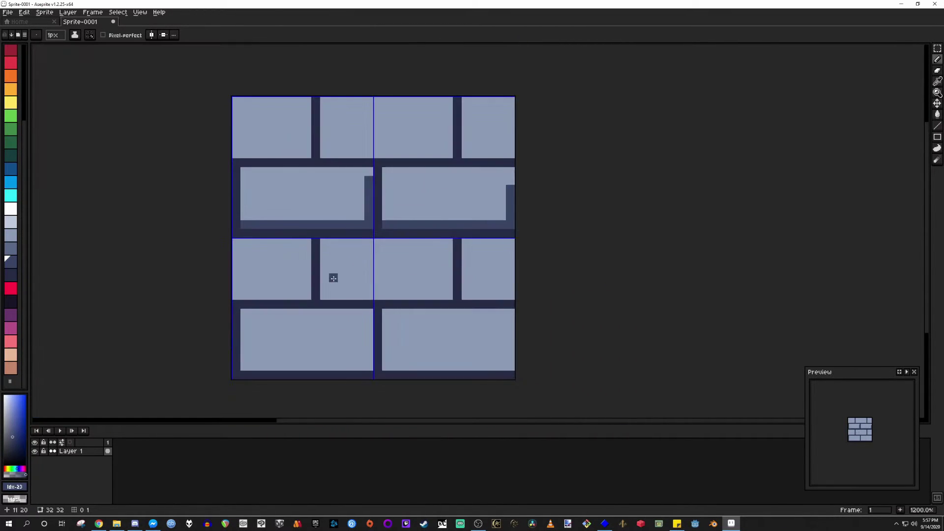
- Shade the bottom and right edges of the third-row bricks with one-pixel lines in the dark slate colour
{"action": "scroll", "coordinate": [326, 281], "scroll_direction": "up", "scroll_amount": 2}
{"action": "mouse_move", "coordinate": [214, 290]}
{"action": "left_mouse_down"}
{"action": "mouse_move", "coordinate": [170, 249]}
{"action": "mouse_move", "coordinate": [241, 256]}
{"action": "mouse_move", "coordinate": [189, 248]}
{"action": "mouse_move", "coordinate": [136, 258]}
{"action": "mouse_move", "coordinate": [278, 261]}
{"action": "mouse_move", "coordinate": [281, 240]}
{"action": "left_mouse_up"}
{"action": "left_click", "coordinate": [278, 205], "text": "shift"}
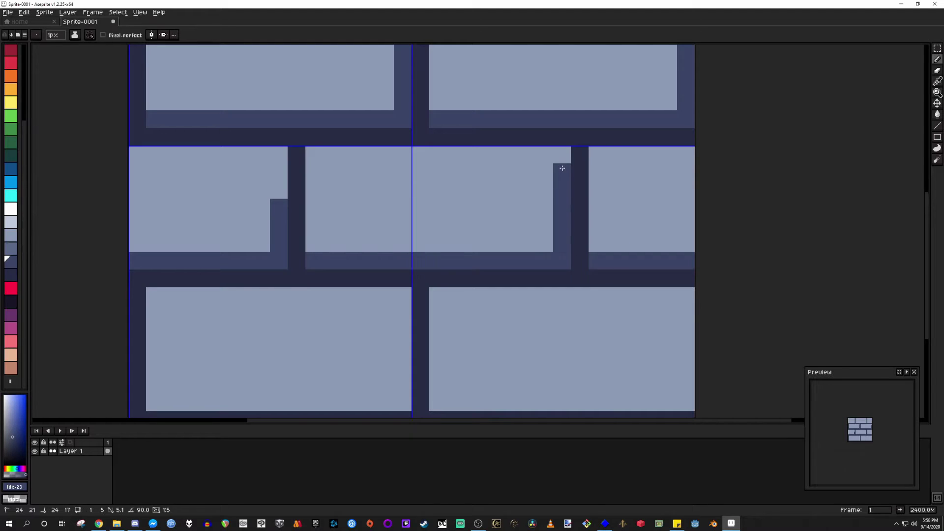
- Shade the bottom and right edges of the top-row bricks in dark slate, leaving a one-pixel chip in the middle brick
{"action": "scroll", "coordinate": [562, 168], "scroll_direction": "down", "scroll_amount": 5}
{"action": "left_click_drag", "start_coordinate": [491, 195], "coordinate": [464, 226]}
{"action": "scroll", "coordinate": [370, 171], "scroll_direction": "up", "scroll_amount": 2}
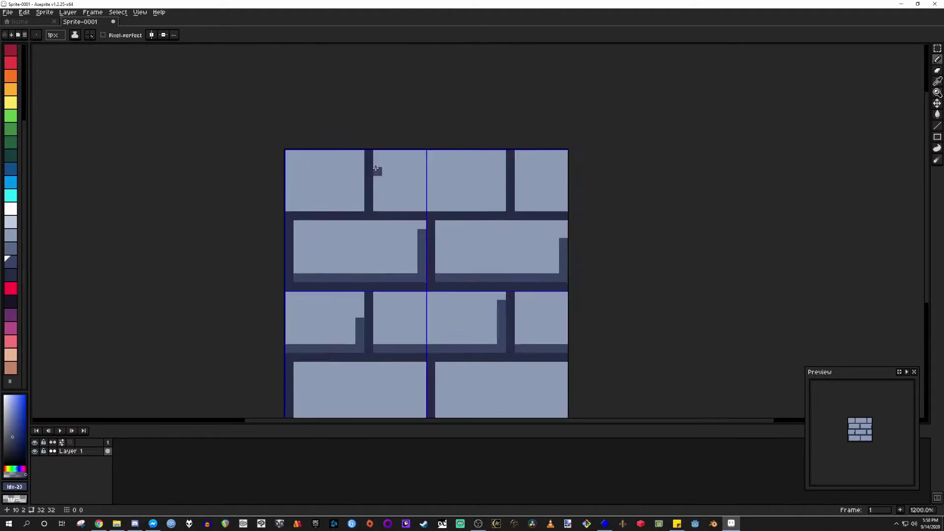
{"action": "scroll", "coordinate": [370, 171], "scroll_direction": "up", "scroll_amount": 2}
{"action": "mouse_move", "coordinate": [209, 243]}
{"action": "left_mouse_down"}
{"action": "mouse_move", "coordinate": [345, 241]}
{"action": "mouse_move", "coordinate": [354, 236]}
{"action": "mouse_move", "coordinate": [355, 162]}
{"action": "left_mouse_up"}
{"action": "left_click", "coordinate": [355, 162], "text": "shift"}
{"action": "left_click_drag", "start_coordinate": [669, 242], "coordinate": [757, 243]}
{"action": "left_click", "coordinate": [386, 243]}
{"action": "left_click", "coordinate": [633, 243], "text": "shift"}
{"action": "left_click", "coordinate": [629, 186], "text": "shift"}
{"action": "left_click", "coordinate": [633, 155]}
- Shade the bottom and right edges of the fourth-row bricks in dark slate, with a chipped gap in one right edge
{"action": "scroll", "coordinate": [633, 162], "scroll_direction": "down", "scroll_amount": 2}
{"action": "mouse_move", "coordinate": [490, 299]}
{"action": "left_mouse_down"}
{"action": "mouse_move", "coordinate": [329, 197]}
{"action": "mouse_move", "coordinate": [283, 122]}
{"action": "left_mouse_up"}
{"action": "scroll", "coordinate": [283, 122], "scroll_direction": "up", "scroll_amount": 1}
{"action": "left_click_drag", "start_coordinate": [203, 277], "coordinate": [369, 242]}
{"action": "left_click", "coordinate": [368, 207]}
{"action": "mouse_move", "coordinate": [411, 278]}
{"action": "left_mouse_down"}
{"action": "mouse_move", "coordinate": [556, 274]}
{"action": "mouse_move", "coordinate": [556, 218]}
{"action": "left_mouse_up"}
{"action": "scroll", "coordinate": [556, 221], "scroll_direction": "down", "scroll_amount": 2}
{"action": "scroll", "coordinate": [866, 425], "scroll_direction": "up", "scroll_amount": 1}
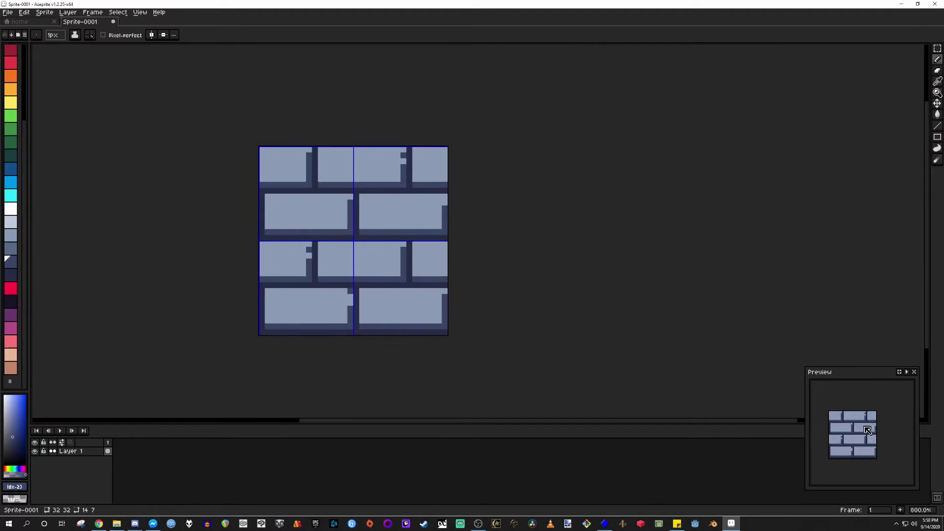
{"action": "scroll", "coordinate": [491, 264], "scroll_direction": "up", "scroll_amount": 1}
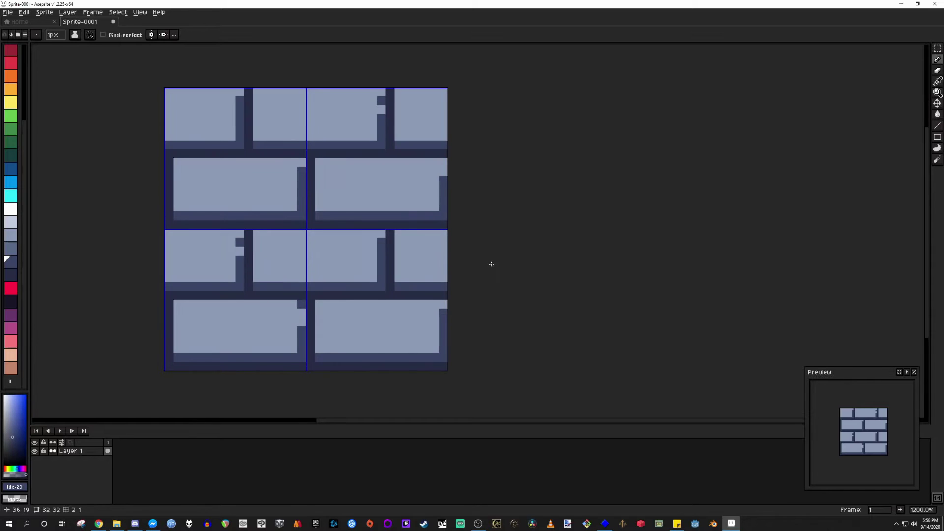
{"action": "left_click_drag", "start_coordinate": [491, 264], "coordinate": [563, 285]}
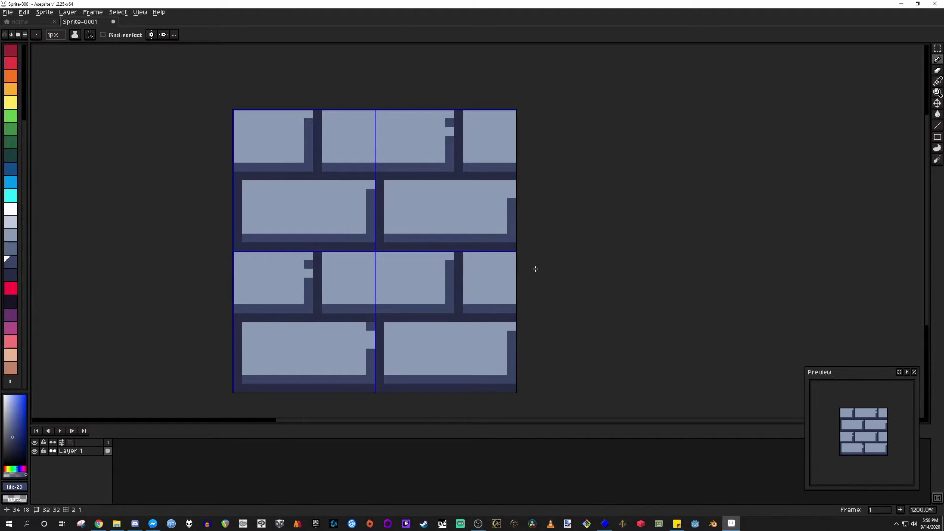
- Outline and fill a mid-tone shadow band in Idx-22 inside the bottom and right edges of both second-row bricks
{"action": "left_click", "coordinate": [10, 248]}
{"action": "scroll", "coordinate": [292, 219], "scroll_direction": "up", "scroll_amount": 1}
{"action": "left_click_drag", "start_coordinate": [283, 170], "coordinate": [226, 156]}
{"action": "scroll", "coordinate": [203, 212], "scroll_direction": "up", "scroll_amount": 1}
{"action": "left_click_drag", "start_coordinate": [210, 208], "coordinate": [189, 222]}
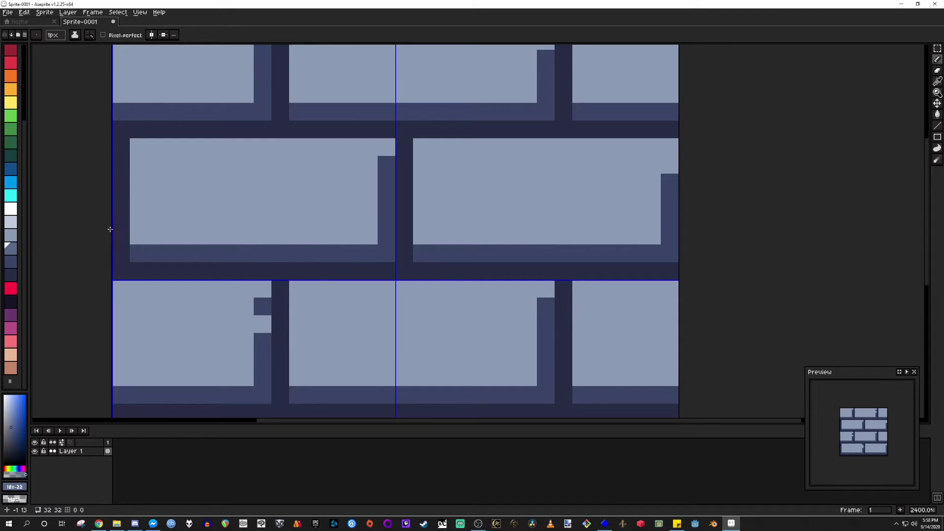
{"action": "mouse_move", "coordinate": [138, 217]}
{"action": "left_mouse_down"}
{"action": "mouse_move", "coordinate": [359, 214]}
{"action": "mouse_move", "coordinate": [359, 148]}
{"action": "left_mouse_up"}
{"action": "key", "text": "g"}
{"action": "left_click", "coordinate": [369, 235]}
{"action": "key", "text": "b"}
{"action": "mouse_move", "coordinate": [420, 223]}
{"action": "left_mouse_down"}
{"action": "mouse_move", "coordinate": [633, 218]}
{"action": "mouse_move", "coordinate": [639, 156]}
{"action": "mouse_move", "coordinate": [669, 146]}
{"action": "left_mouse_up"}
{"action": "key", "text": "g"}
{"action": "left_click", "coordinate": [654, 169]}
{"action": "scroll", "coordinate": [487, 226], "scroll_direction": "down", "scroll_amount": 3}
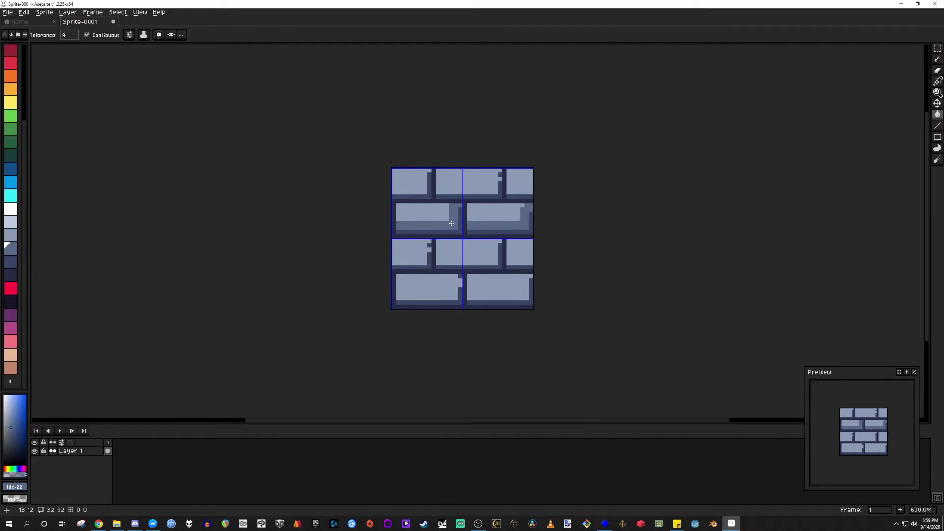
- Add a mid-tone pixel at the inner corner of the second-row shadow to give it a stepped shape
{"action": "scroll", "coordinate": [440, 213], "scroll_direction": "up", "scroll_amount": 5}
{"action": "key", "text": "b"}
{"action": "left_click", "coordinate": [439, 201]}
{"action": "scroll", "coordinate": [451, 231], "scroll_direction": "down", "scroll_amount": 5}
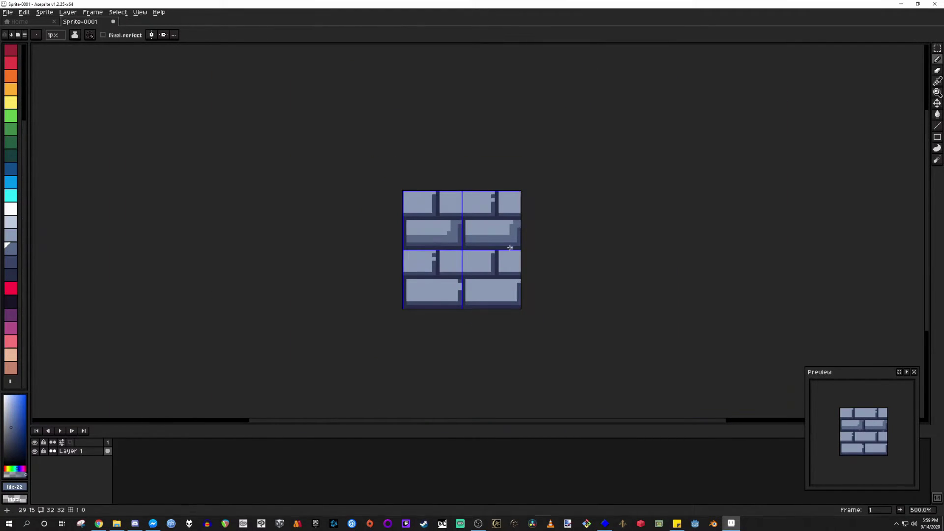
{"action": "left_click_drag", "start_coordinate": [501, 228], "coordinate": [454, 221]}
{"action": "scroll", "coordinate": [454, 220], "scroll_direction": "up", "scroll_amount": 5}
{"action": "scroll", "coordinate": [427, 250], "scroll_direction": "down", "scroll_amount": 3}
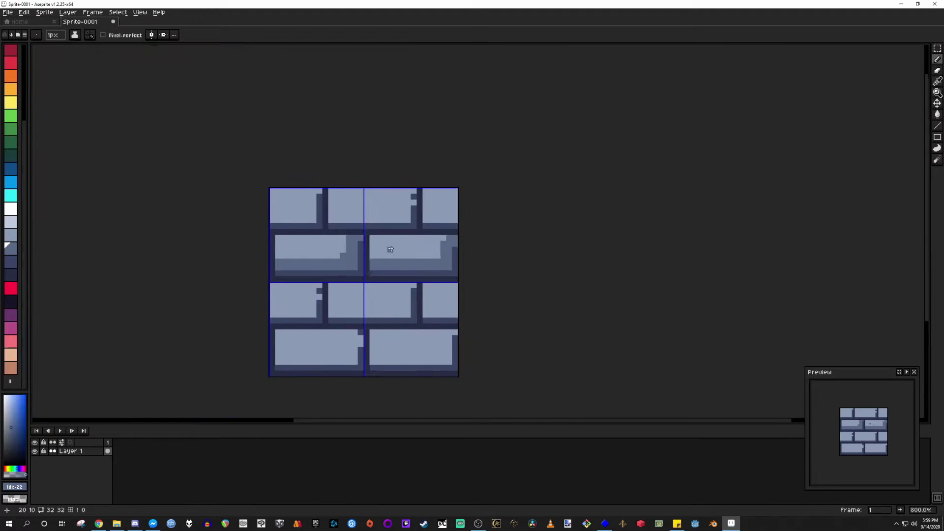
{"action": "scroll", "coordinate": [364, 245], "scroll_direction": "up", "scroll_amount": 3}
- Paint the mid-tone shadow band along the bottom and right edges of the top-row bricks
{"action": "mouse_move", "coordinate": [295, 257]}
{"action": "left_mouse_down"}
{"action": "mouse_move", "coordinate": [442, 228]}
{"action": "mouse_move", "coordinate": [434, 226]}
{"action": "left_mouse_up"}
{"action": "left_click_drag", "start_coordinate": [375, 169], "coordinate": [331, 247]}
{"action": "mouse_move", "coordinate": [193, 206]}
{"action": "left_mouse_down"}
{"action": "mouse_move", "coordinate": [300, 199]}
{"action": "mouse_move", "coordinate": [314, 177]}
{"action": "mouse_move", "coordinate": [315, 142]}
{"action": "mouse_move", "coordinate": [332, 129]}
{"action": "left_mouse_up"}
{"action": "mouse_move", "coordinate": [315, 214]}
{"action": "left_mouse_down"}
{"action": "mouse_move", "coordinate": [191, 208]}
{"action": "mouse_move", "coordinate": [253, 217]}
{"action": "left_mouse_up"}
{"action": "left_click_drag", "start_coordinate": [650, 216], "coordinate": [733, 217]}
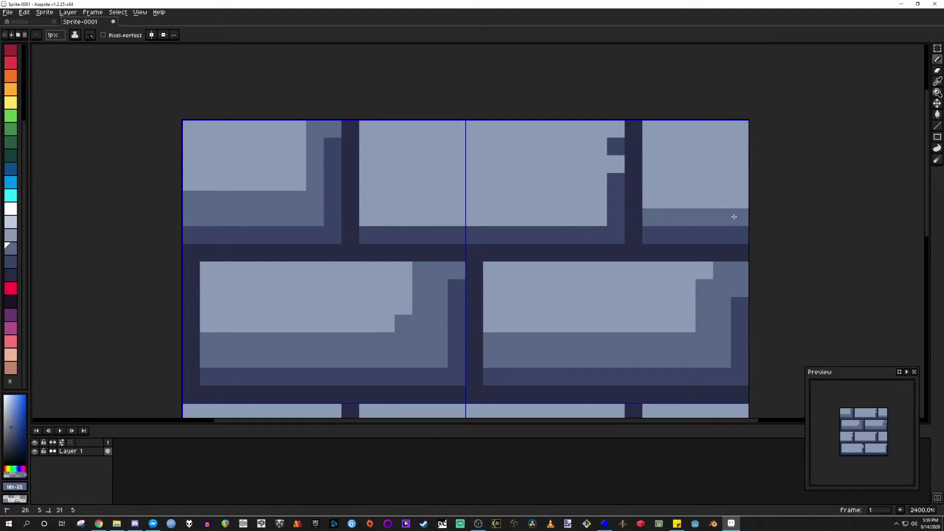
{"action": "left_click_drag", "start_coordinate": [660, 206], "coordinate": [722, 204]}
{"action": "mouse_move", "coordinate": [369, 201]}
{"action": "left_mouse_down"}
{"action": "mouse_move", "coordinate": [577, 164]}
{"action": "mouse_move", "coordinate": [377, 211]}
{"action": "left_mouse_up"}
- Sample the brick and mid-tone colours and refine the stepped shadow corners in the top two rows
{"action": "left_click", "coordinate": [560, 162], "text": "alt"}
{"action": "left_click_drag", "start_coordinate": [580, 146], "coordinate": [580, 129]}
{"action": "scroll", "coordinate": [512, 196], "scroll_direction": "down", "scroll_amount": 4}
{"action": "scroll", "coordinate": [511, 226], "scroll_direction": "up", "scroll_amount": 3}
{"action": "left_click_drag", "start_coordinate": [510, 226], "coordinate": [332, 160]}
{"action": "left_click", "coordinate": [279, 147], "text": "alt"}
{"action": "left_click_drag", "start_coordinate": [270, 143], "coordinate": [459, 204]}
{"action": "scroll", "coordinate": [458, 203], "scroll_direction": "down", "scroll_amount": 3}
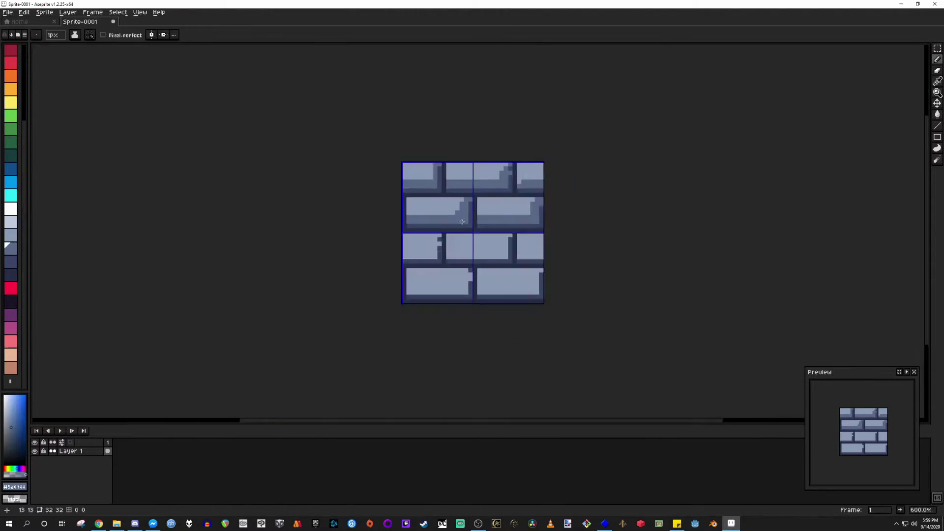
- Paint a mid-tone shadow band with stepped corners along the bottom and right of the third-row bricks
{"action": "scroll", "coordinate": [438, 248], "scroll_direction": "up", "scroll_amount": 5}
{"action": "left_click_drag", "start_coordinate": [438, 248], "coordinate": [402, 241]}
{"action": "mouse_move", "coordinate": [226, 255]}
{"action": "left_mouse_down"}
{"action": "mouse_move", "coordinate": [398, 229]}
{"action": "mouse_move", "coordinate": [174, 234]}
{"action": "left_mouse_up"}
{"action": "scroll", "coordinate": [376, 233], "scroll_direction": "down", "scroll_amount": 1}
{"action": "mouse_move", "coordinate": [239, 266]}
{"action": "left_mouse_down"}
{"action": "mouse_move", "coordinate": [468, 196]}
{"action": "mouse_move", "coordinate": [486, 179]}
{"action": "mouse_move", "coordinate": [367, 177]}
{"action": "left_mouse_up"}
{"action": "left_click", "coordinate": [403, 245]}
{"action": "left_click_drag", "start_coordinate": [403, 244], "coordinate": [402, 263]}
{"action": "scroll", "coordinate": [400, 264], "scroll_direction": "down", "scroll_amount": 2}
- Paint a mid-tone shadow band with stepped corners along the bottom and right of the fourth-row bricks
{"action": "left_click_drag", "start_coordinate": [360, 281], "coordinate": [447, 218]}
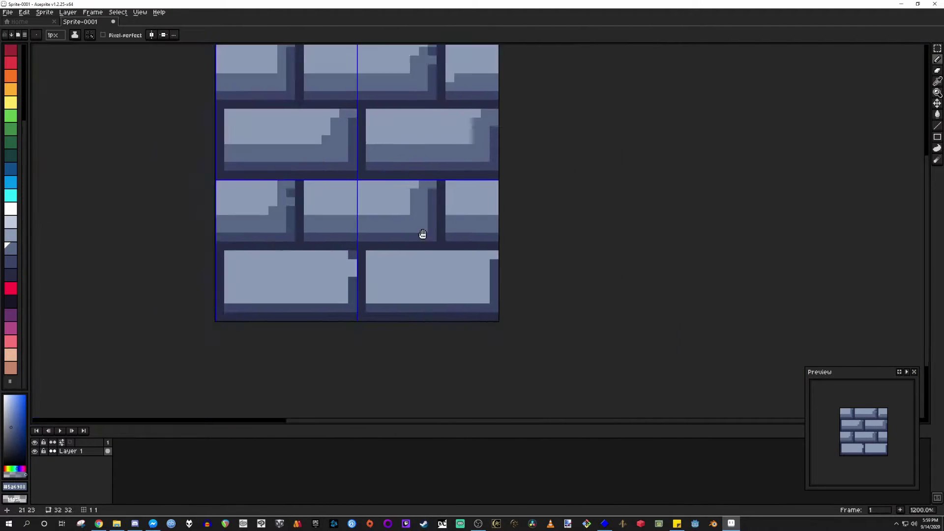
{"action": "scroll", "coordinate": [334, 277], "scroll_direction": "up", "scroll_amount": 3}
{"action": "scroll", "coordinate": [118, 254], "scroll_direction": "down", "scroll_amount": 1}
{"action": "mouse_move", "coordinate": [147, 244]}
{"action": "left_mouse_down"}
{"action": "mouse_move", "coordinate": [369, 261]}
{"action": "mouse_move", "coordinate": [148, 261]}
{"action": "left_mouse_up"}
{"action": "mouse_move", "coordinate": [359, 226]}
{"action": "left_mouse_down"}
{"action": "mouse_move", "coordinate": [361, 185]}
{"action": "mouse_move", "coordinate": [377, 226]}
{"action": "left_mouse_up"}
{"action": "mouse_move", "coordinate": [502, 242]}
{"action": "left_mouse_down"}
{"action": "mouse_move", "coordinate": [320, 255]}
{"action": "mouse_move", "coordinate": [467, 186]}
{"action": "mouse_move", "coordinate": [413, 249]}
{"action": "left_mouse_up"}
{"action": "scroll", "coordinate": [400, 211], "scroll_direction": "down", "scroll_amount": 4}
{"action": "scroll", "coordinate": [343, 221], "scroll_direction": "up", "scroll_amount": 4}
{"action": "scroll", "coordinate": [343, 221], "scroll_direction": "down", "scroll_amount": 4}
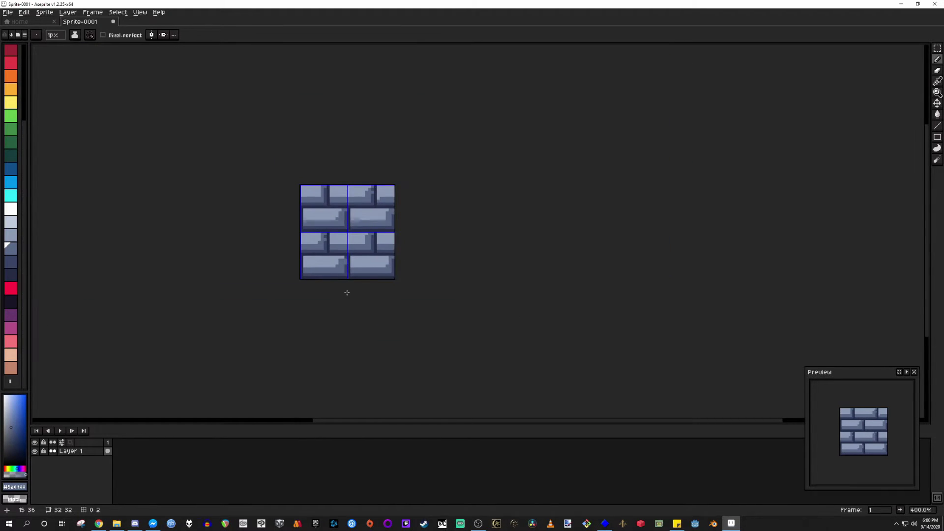
- Pick the pale palette colour Idx-20 and add highlight pixels to the upper-left corners of the top-row bricks
{"action": "scroll", "coordinate": [500, 219], "scroll_direction": "up", "scroll_amount": 3}
{"action": "left_click", "coordinate": [13, 225]}
{"action": "scroll", "coordinate": [245, 112], "scroll_direction": "up", "scroll_amount": 1}
{"action": "left_click_drag", "start_coordinate": [473, 141], "coordinate": [348, 234]}
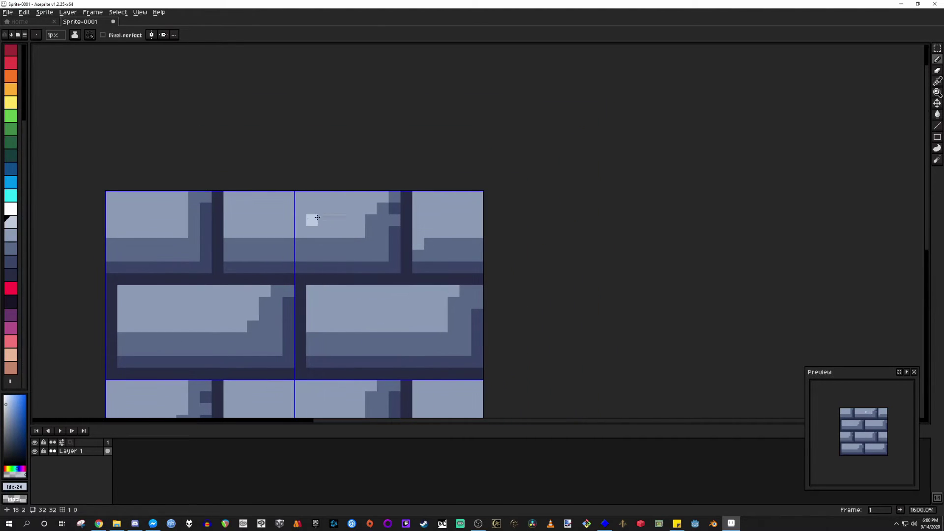
{"action": "scroll", "coordinate": [250, 218], "scroll_direction": "up", "scroll_amount": 2}
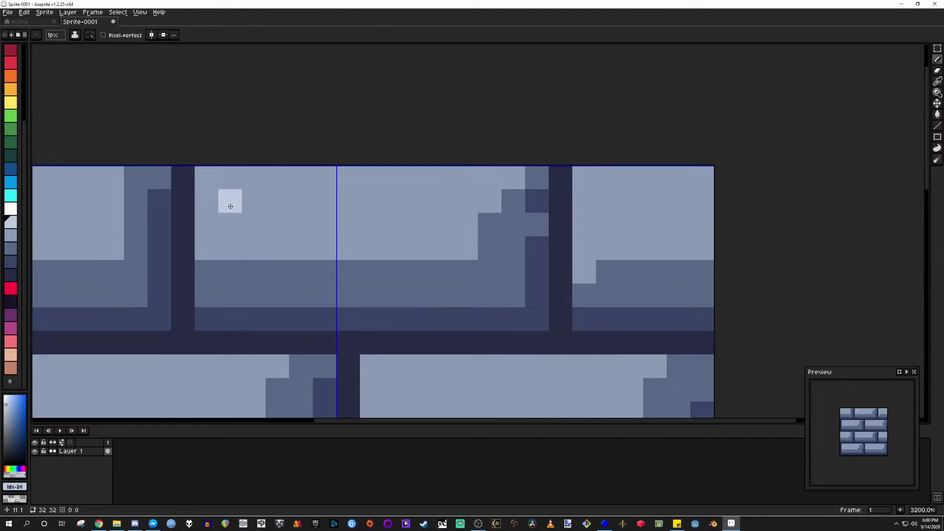
{"action": "left_click", "coordinate": [206, 178]}
{"action": "left_click", "coordinate": [235, 179]}
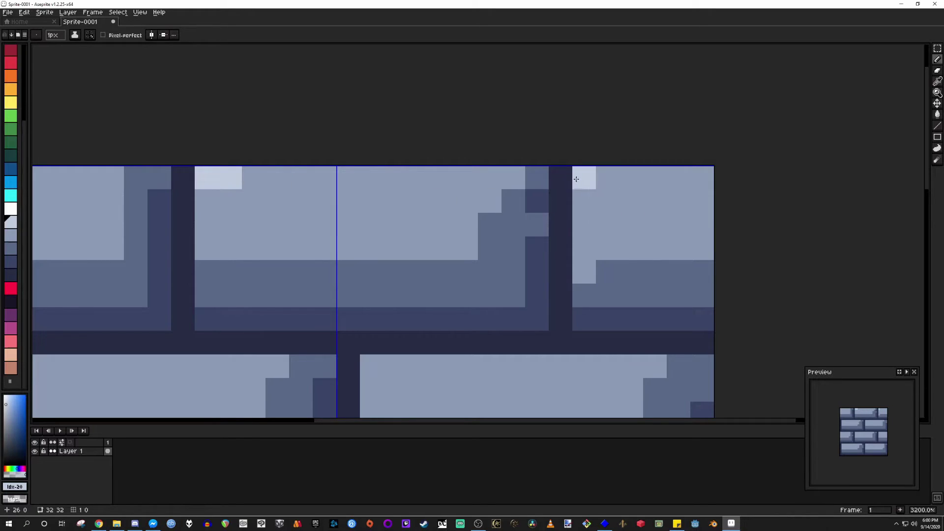
{"action": "left_click_drag", "start_coordinate": [576, 178], "coordinate": [600, 177]}
{"action": "left_click", "coordinate": [584, 200]}
- Add pale highlight pixels to the upper-left corners of both second-row bricks
{"action": "scroll", "coordinate": [559, 225], "scroll_direction": "down", "scroll_amount": 4}
{"action": "mouse_move", "coordinate": [422, 274]}
{"action": "left_mouse_down"}
{"action": "mouse_move", "coordinate": [432, 250]}
{"action": "mouse_move", "coordinate": [490, 196]}
{"action": "left_mouse_up"}
{"action": "scroll", "coordinate": [417, 217], "scroll_direction": "up", "scroll_amount": 3}
{"action": "left_click", "coordinate": [350, 175]}
{"action": "left_click", "coordinate": [350, 193]}
{"action": "left_click", "coordinate": [364, 177]}
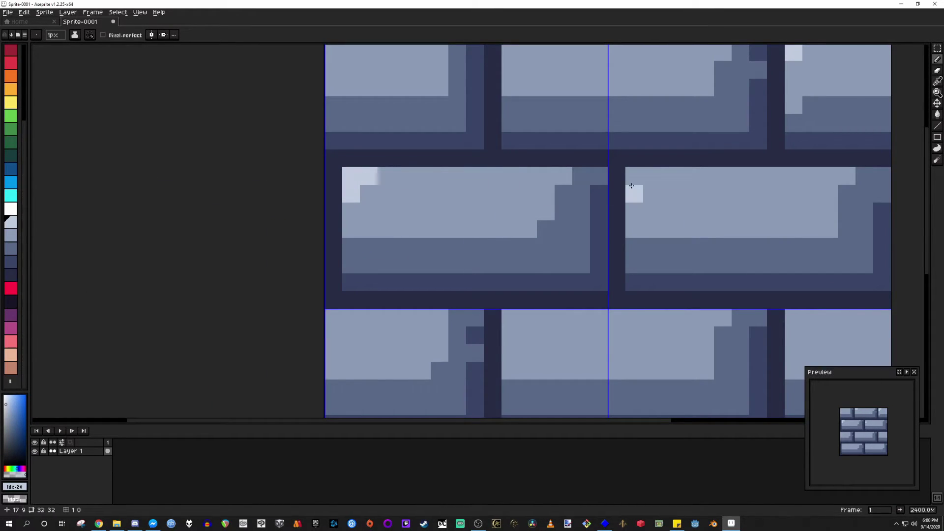
{"action": "left_click_drag", "start_coordinate": [631, 184], "coordinate": [685, 175]}
{"action": "scroll", "coordinate": [685, 197], "scroll_direction": "down", "scroll_amount": 3}
- Add broken pale highlights along the upper-left edges of the third-row bricks, each with a separate single pixel
{"action": "scroll", "coordinate": [436, 207], "scroll_direction": "up", "scroll_amount": 3}
{"action": "scroll", "coordinate": [436, 207], "scroll_direction": "up", "scroll_amount": 1}
{"action": "left_click_drag", "start_coordinate": [517, 180], "coordinate": [546, 180]}
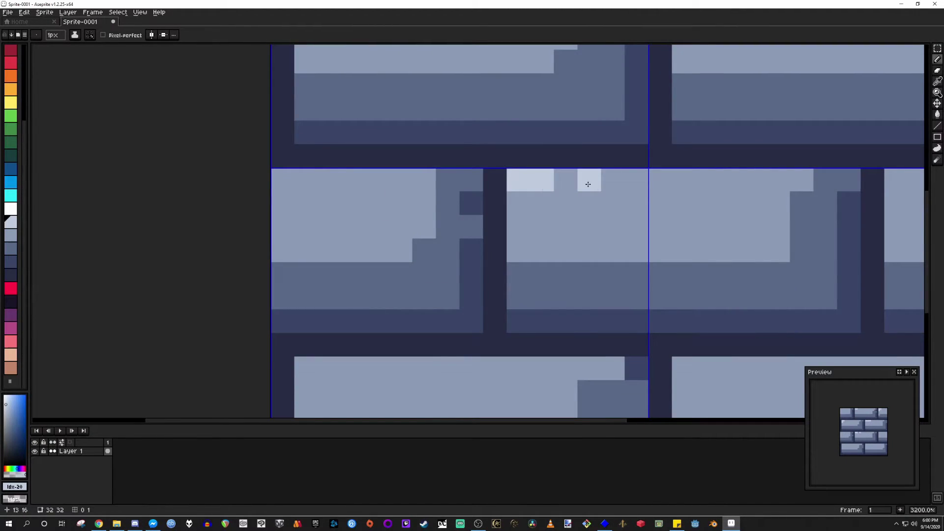
{"action": "left_click", "coordinate": [588, 184]}
{"action": "mouse_move", "coordinate": [809, 200]}
{"action": "left_mouse_down"}
{"action": "mouse_move", "coordinate": [547, 202]}
{"action": "mouse_move", "coordinate": [495, 183]}
{"action": "left_mouse_up"}
{"action": "left_click", "coordinate": [515, 184]}
{"action": "left_click", "coordinate": [563, 184]}
{"action": "left_click", "coordinate": [539, 208]}
- Add pale highlight pixels to the upper-left corners of the fourth-row bricks
{"action": "scroll", "coordinate": [496, 239], "scroll_direction": "down", "scroll_amount": 6}
{"action": "scroll", "coordinate": [439, 252], "scroll_direction": "up", "scroll_amount": 3}
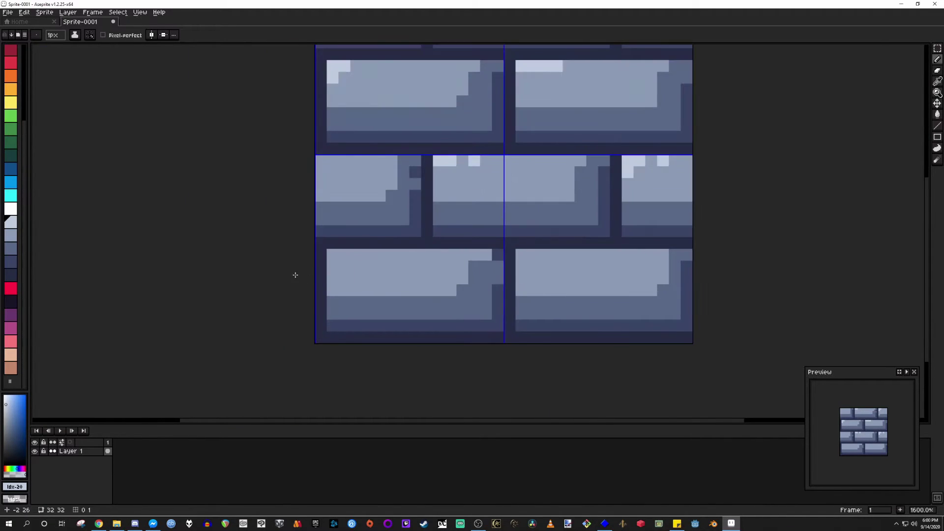
{"action": "scroll", "coordinate": [316, 270], "scroll_direction": "up", "scroll_amount": 3}
{"action": "left_click_drag", "start_coordinate": [377, 229], "coordinate": [440, 230]}
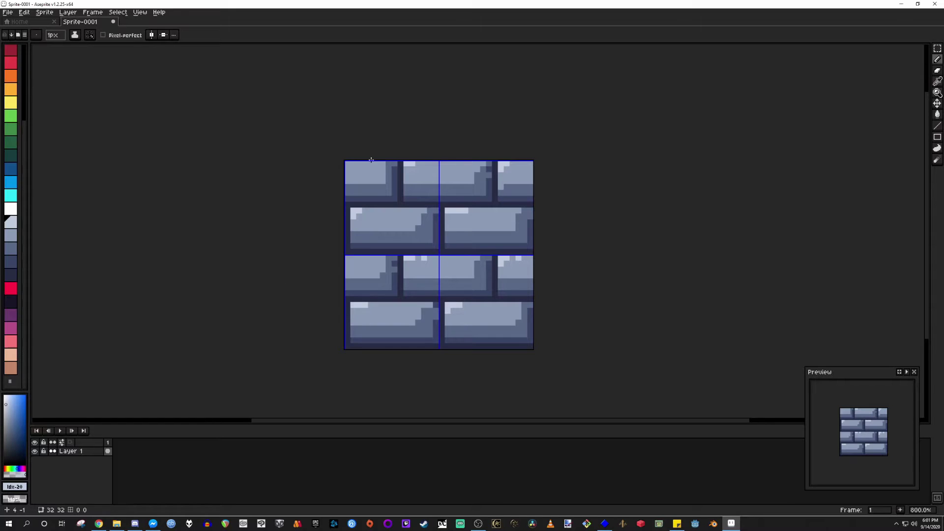
- Turn on tiled mode in both axes to check how the brick tile repeats
{"action": "left_click", "coordinate": [143, 13]}
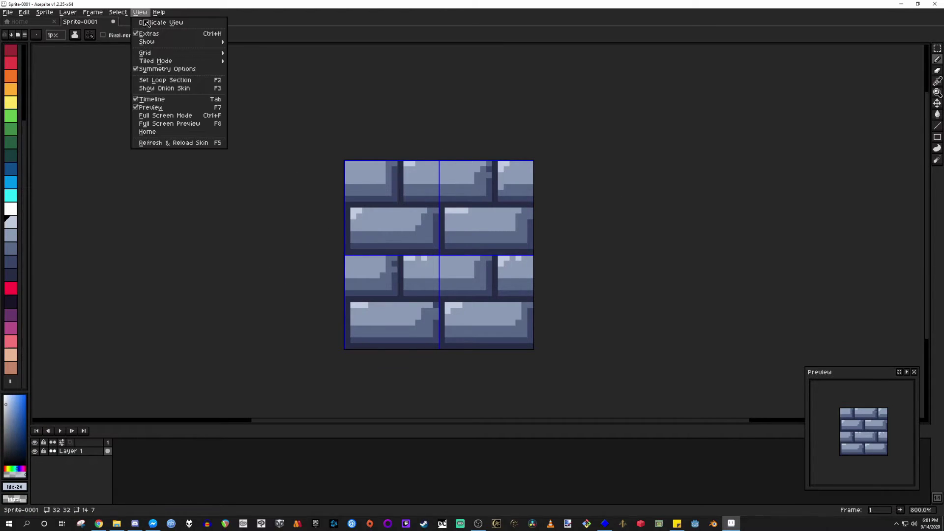
{"action": "mouse_move", "coordinate": [165, 62]}
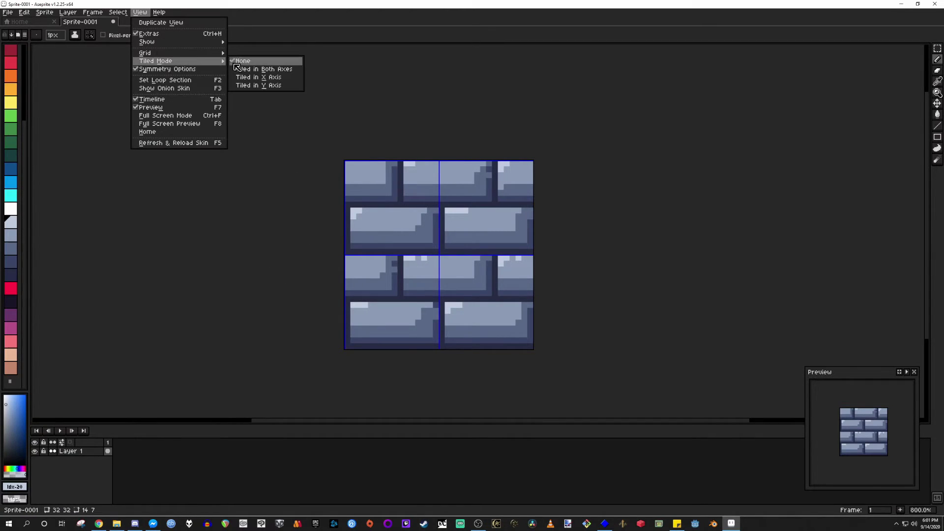
{"action": "left_click", "coordinate": [288, 72]}
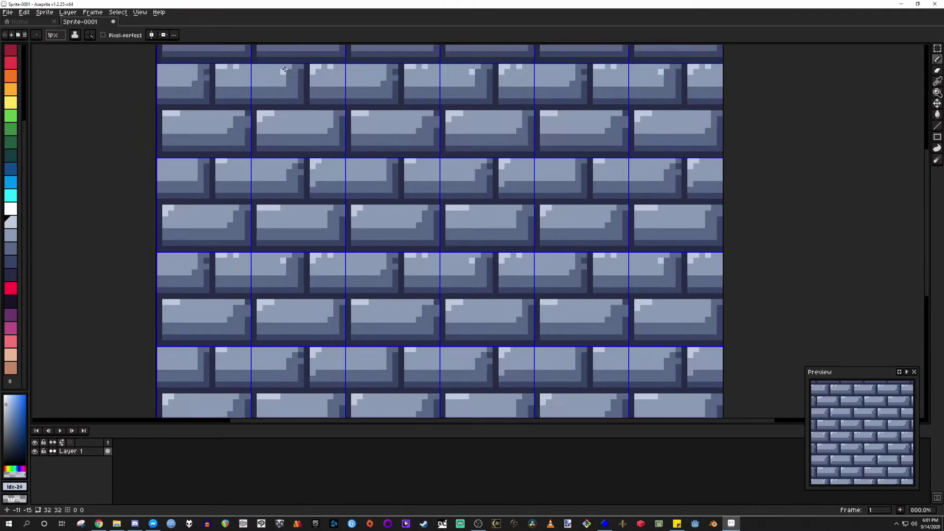
{"action": "scroll", "coordinate": [284, 69], "scroll_direction": "down", "scroll_amount": 3}
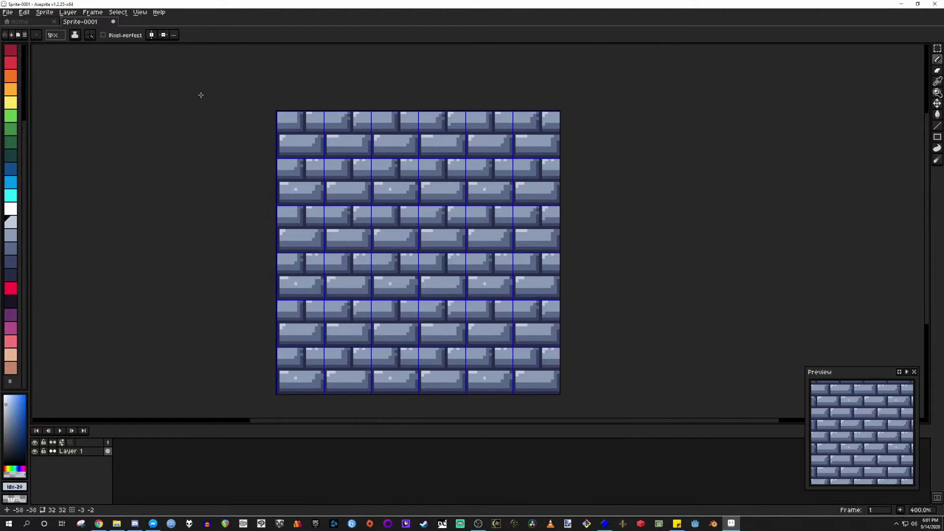
- Hide the grid and inspect the repeating brick pattern for visible seams
{"action": "left_click", "coordinate": [140, 11]}
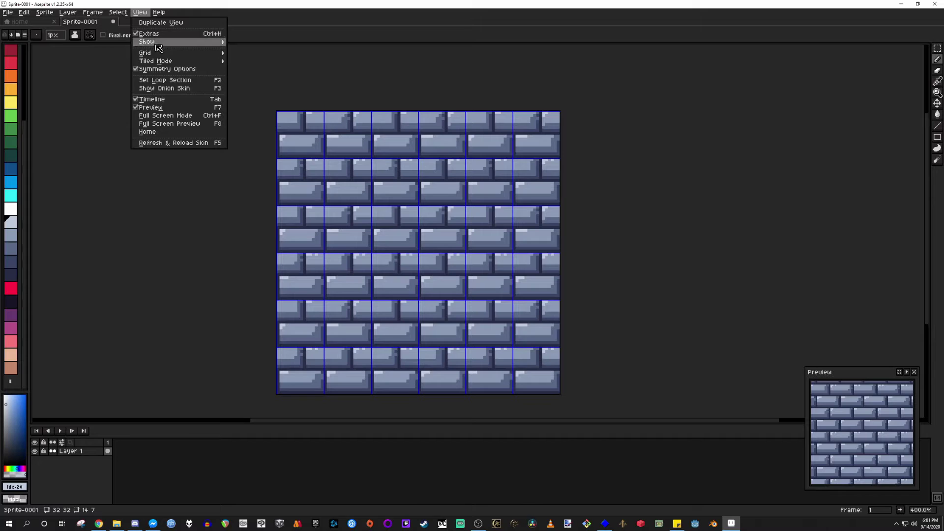
{"action": "mouse_move", "coordinate": [156, 43]}
{"action": "left_click", "coordinate": [243, 58]}
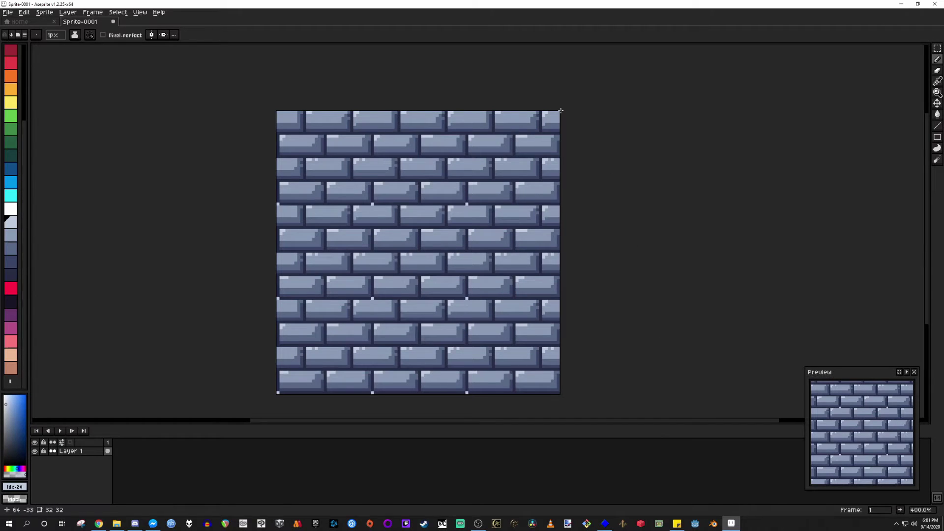
{"action": "left_click", "coordinate": [274, 109]}
{"action": "left_click", "coordinate": [279, 108]}
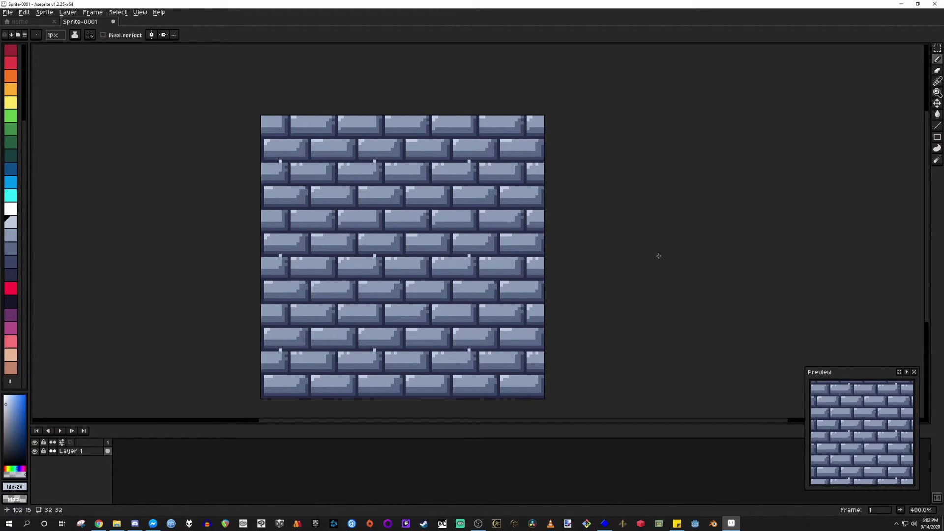
{"action": "left_click_drag", "start_coordinate": [672, 290], "coordinate": [622, 292]}
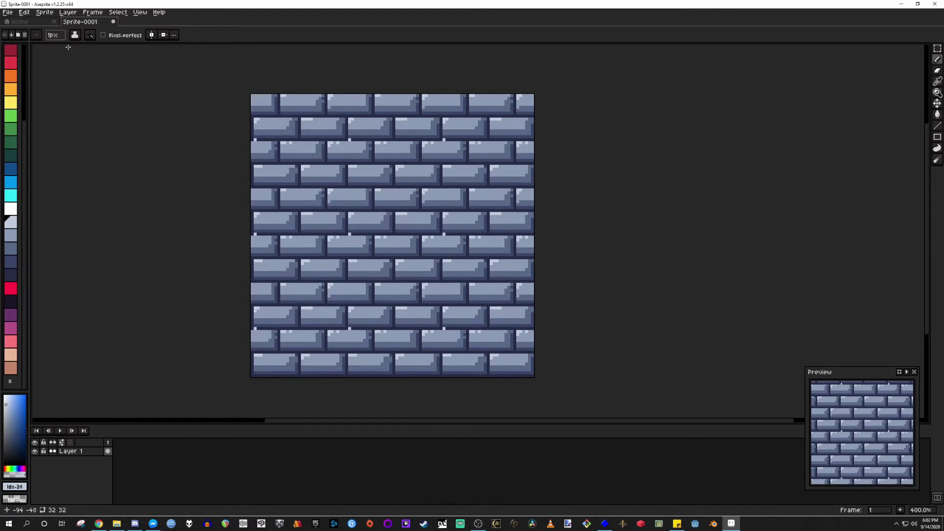
- Set the tiled mode to None so only the single brick tile is displayed
{"action": "left_click", "coordinate": [139, 12]}
{"action": "mouse_move", "coordinate": [162, 61]}
{"action": "left_click", "coordinate": [248, 61]}
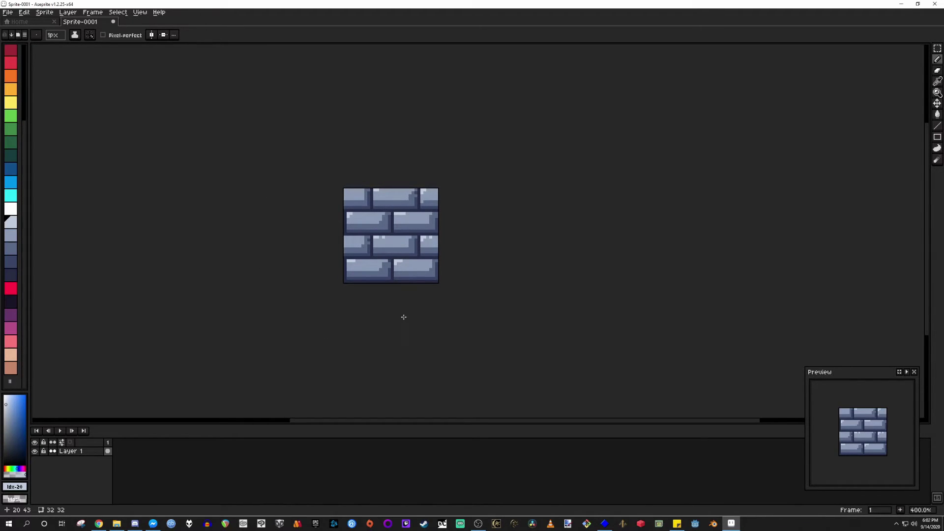
{"action": "mouse_move", "coordinate": [404, 305]}
{"action": "left_mouse_down"}
{"action": "mouse_move", "coordinate": [369, 311]}
{"action": "mouse_move", "coordinate": [379, 257]}
{"action": "mouse_move", "coordinate": [363, 256]}
{"action": "left_mouse_up"}
{"action": "scroll", "coordinate": [352, 302], "scroll_direction": "down", "scroll_amount": 3}
{"action": "scroll", "coordinate": [341, 289], "scroll_direction": "up", "scroll_amount": 4}
{"action": "scroll", "coordinate": [374, 257], "scroll_direction": "down", "scroll_amount": 2}
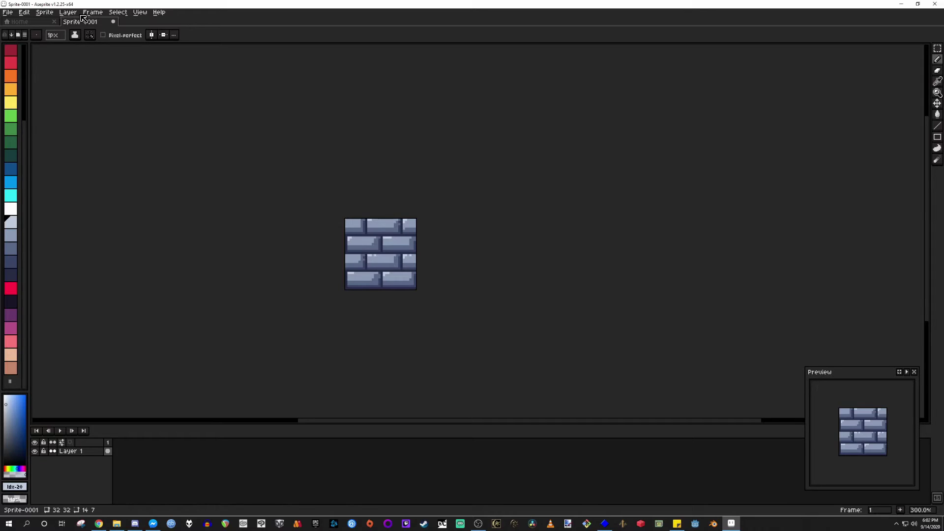
- Enlarge the canvas to three times its width and height, 96 × 96 px, with the tile kept centred
{"action": "left_click", "coordinate": [27, 14]}
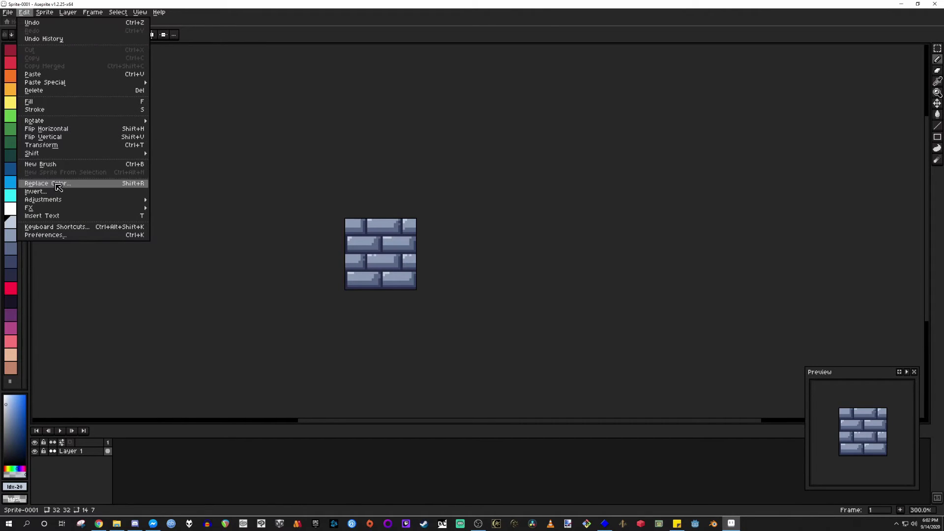
{"action": "mouse_move", "coordinate": [45, 12]}
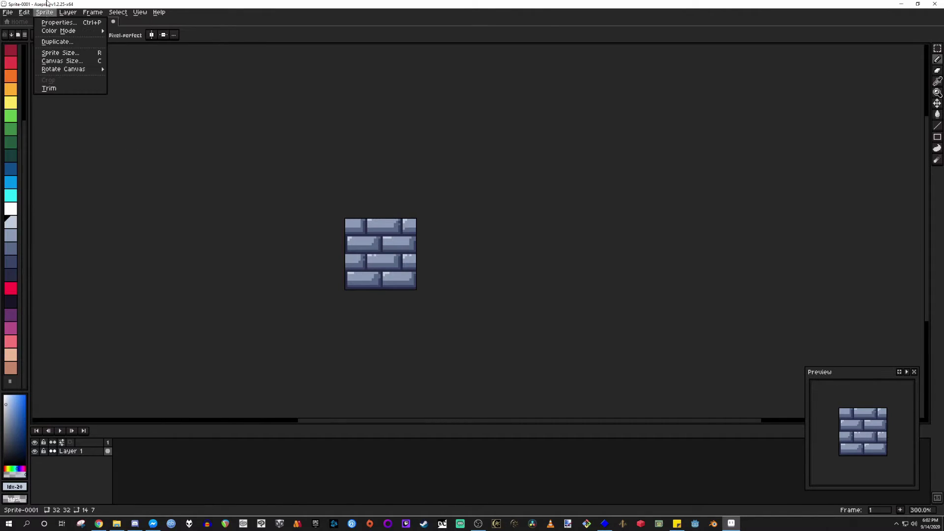
{"action": "left_click", "coordinate": [64, 62]}
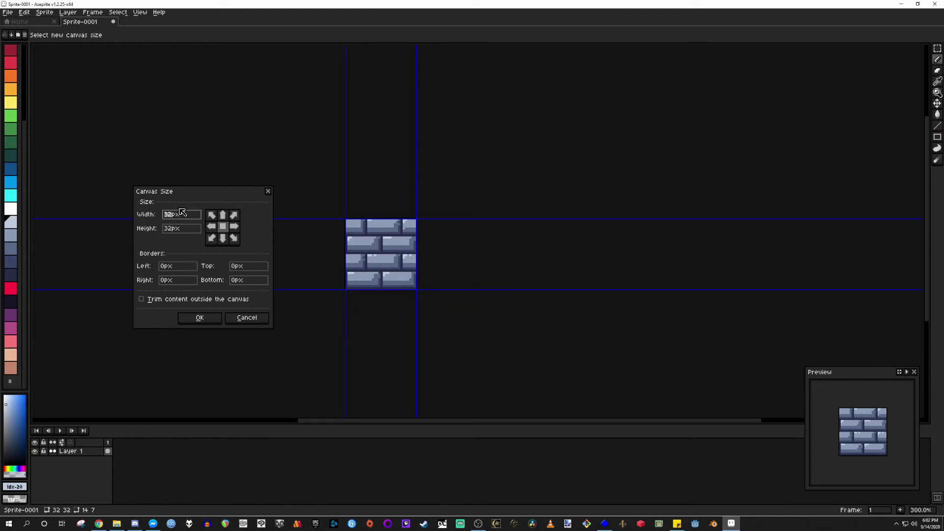
{"action": "left_click", "coordinate": [185, 212]}
{"action": "type", "text": "*3"}
{"action": "key", "text": "Tab"}
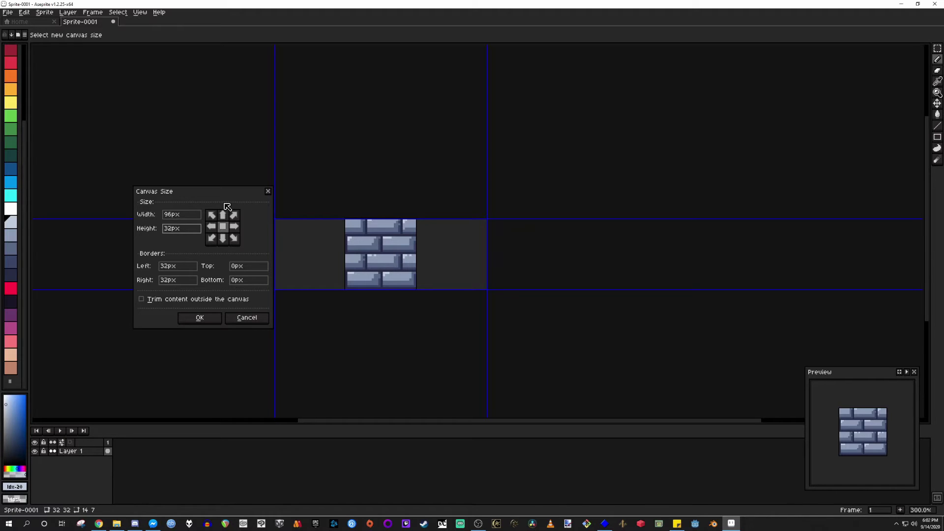
{"action": "type", "text": "*3"}
{"action": "key", "text": "Return"}
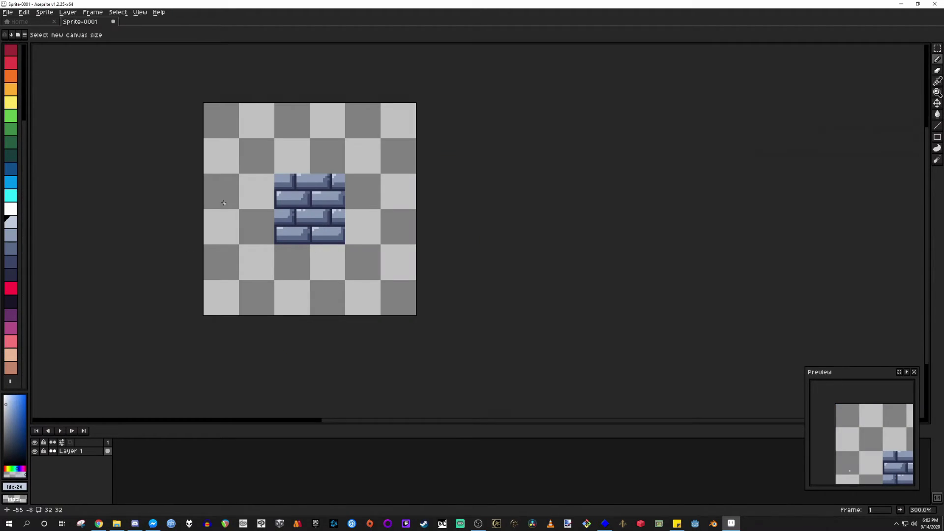
- Show the grid over the enlarged canvas
{"action": "scroll", "coordinate": [315, 185], "scroll_direction": "up", "scroll_amount": 1}
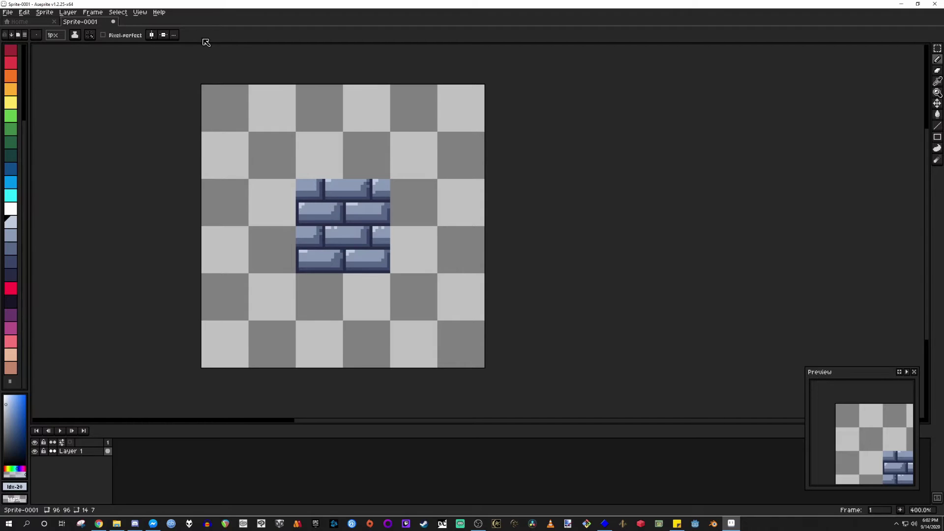
{"action": "left_click", "coordinate": [146, 14]}
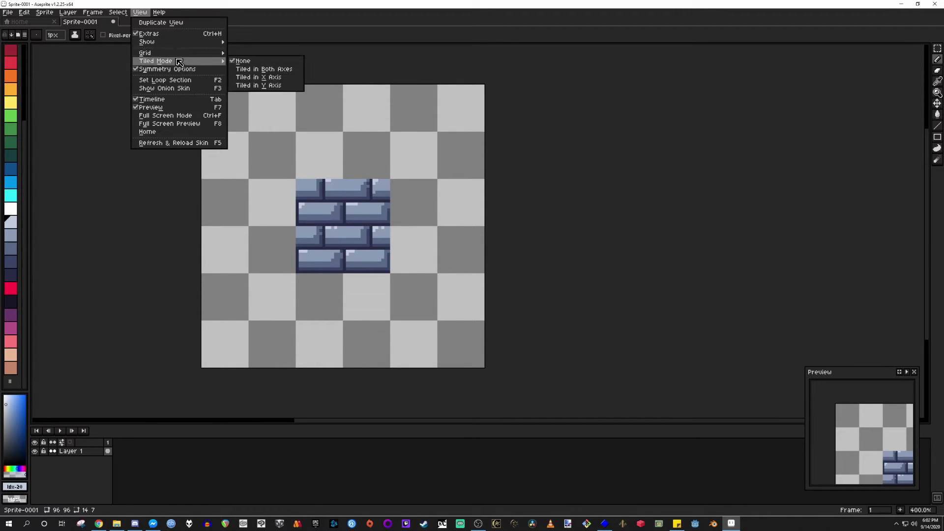
{"action": "mouse_move", "coordinate": [178, 44]}
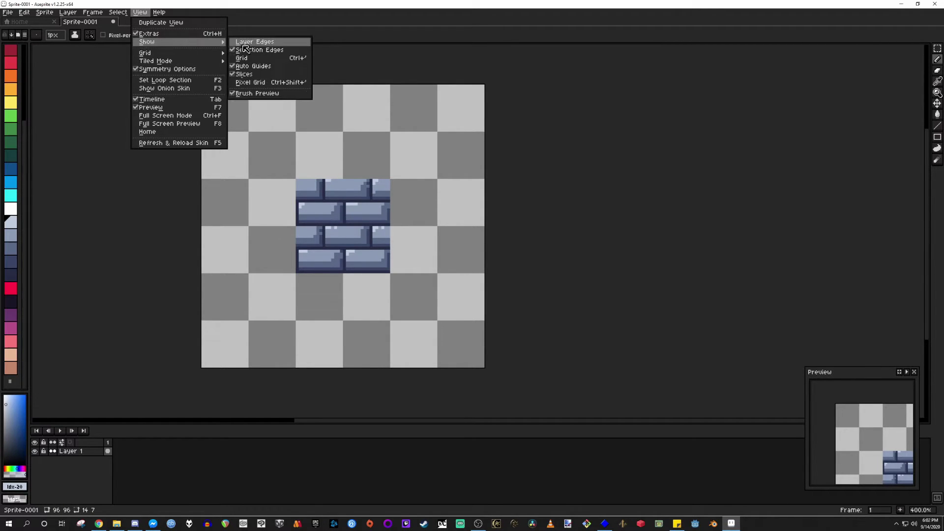
{"action": "left_click", "coordinate": [242, 58]}
{"action": "scroll", "coordinate": [319, 236], "scroll_direction": "up", "scroll_amount": 1}
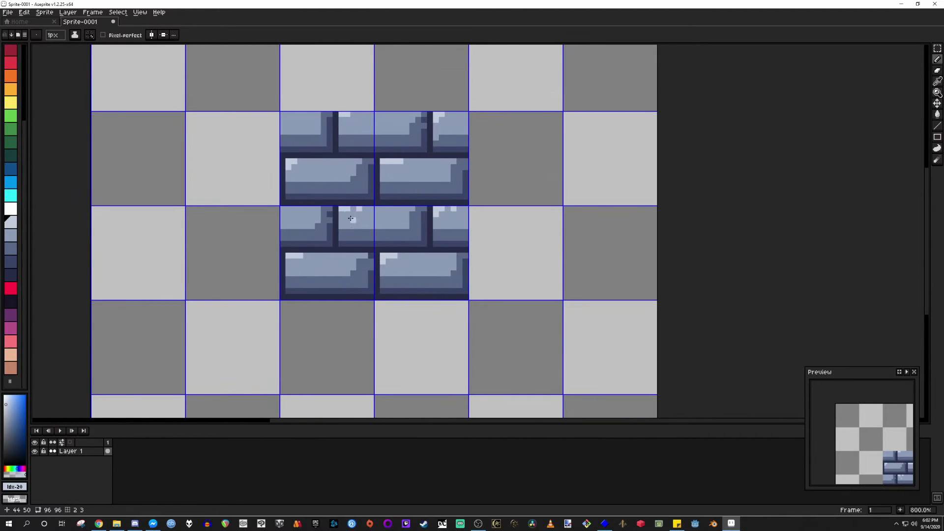
- Select the four grid cells that make up the central brick tile with the marquee tool
{"action": "scroll", "coordinate": [335, 205], "scroll_direction": "down", "scroll_amount": 1}
{"action": "key", "text": "m"}
{"action": "double_click", "coordinate": [336, 186]}
{"action": "double_click", "coordinate": [404, 175], "text": "shift"}
{"action": "double_click", "coordinate": [349, 225], "text": "shift"}
{"action": "double_click", "coordinate": [393, 232], "text": "shift"}
- Copy the selected brick tile across the top third of the canvas, undoing a misplaced copy
{"action": "left_click_drag", "start_coordinate": [343, 182], "coordinate": [368, 164]}
{"action": "left_click_drag", "start_coordinate": [181, 87], "coordinate": [428, 199]}
{"action": "scroll", "coordinate": [392, 197], "scroll_direction": "down", "scroll_amount": 1}
{"action": "key", "text": "ctrl+z"}
{"action": "left_click_drag", "start_coordinate": [362, 143], "coordinate": [480, 143]}
{"action": "left_click_drag", "start_coordinate": [441, 227], "coordinate": [437, 171]}
{"action": "scroll", "coordinate": [437, 171], "scroll_direction": "down", "scroll_amount": 1}
- Select the full-width top row of tiles, copy it into the bottom third of the canvas, and deselect
{"action": "left_click_drag", "start_coordinate": [247, 68], "coordinate": [529, 162]}
{"action": "left_click_drag", "start_coordinate": [451, 127], "coordinate": [451, 316]}
{"action": "key", "text": "ctrl+d"}
- Copy the lower-left brick tile into both empty spaces beside the central tile and deselect
{"action": "left_click_drag", "start_coordinate": [246, 256], "coordinate": [340, 351]}
{"action": "scroll", "coordinate": [305, 319], "scroll_direction": "up", "scroll_amount": 1}
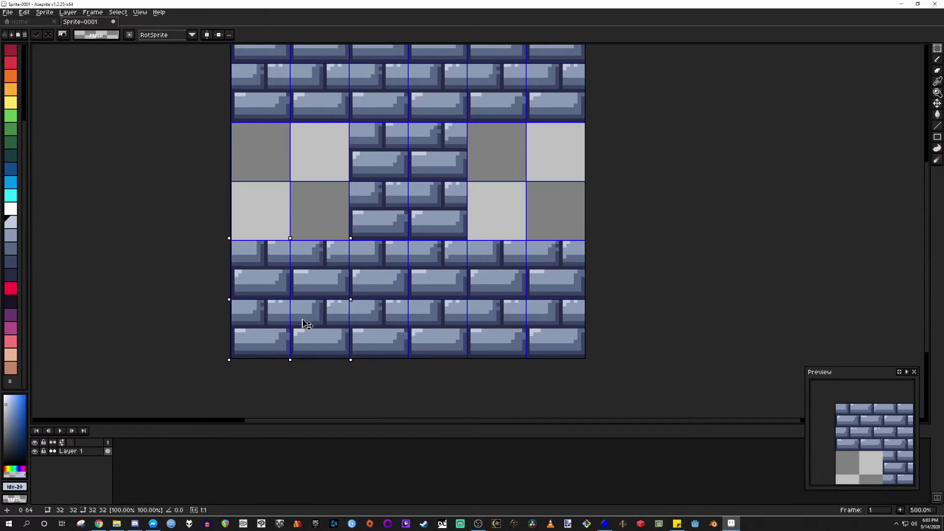
{"action": "left_click_drag", "start_coordinate": [303, 315], "coordinate": [295, 201]}
{"action": "left_click_drag", "start_coordinate": [295, 202], "coordinate": [521, 209]}
{"action": "key", "text": "ctrl+d"}
- Examine the assembled brick wall at different zoom levels, checking the joints between the copied tiles
{"action": "left_click_drag", "start_coordinate": [428, 235], "coordinate": [439, 274]}
{"action": "left_click_drag", "start_coordinate": [861, 458], "coordinate": [853, 430]}
{"action": "scroll", "coordinate": [852, 437], "scroll_direction": "down", "scroll_amount": 1}
{"action": "left_click_drag", "start_coordinate": [390, 126], "coordinate": [385, 206]}
{"action": "scroll", "coordinate": [252, 118], "scroll_direction": "up", "scroll_amount": 1}
{"action": "scroll", "coordinate": [251, 118], "scroll_direction": "down", "scroll_amount": 2}
{"action": "scroll", "coordinate": [265, 186], "scroll_direction": "up", "scroll_amount": 1}
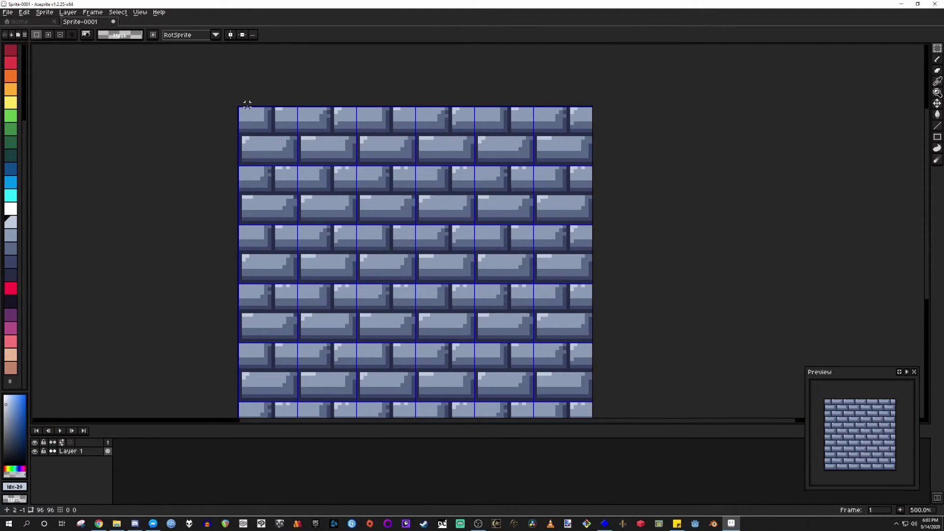
{"action": "scroll", "coordinate": [443, 182], "scroll_direction": "down", "scroll_amount": 1}
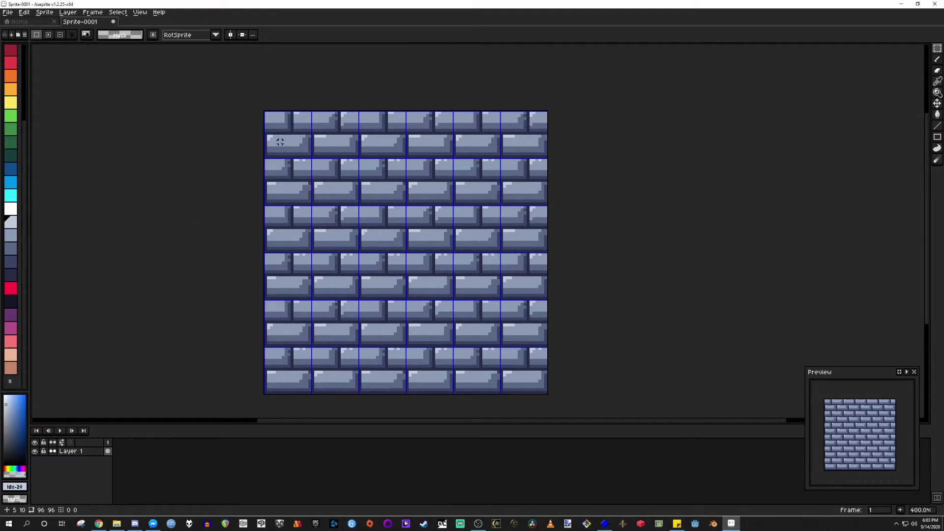
{"action": "scroll", "coordinate": [286, 162], "scroll_direction": "up", "scroll_amount": 2}
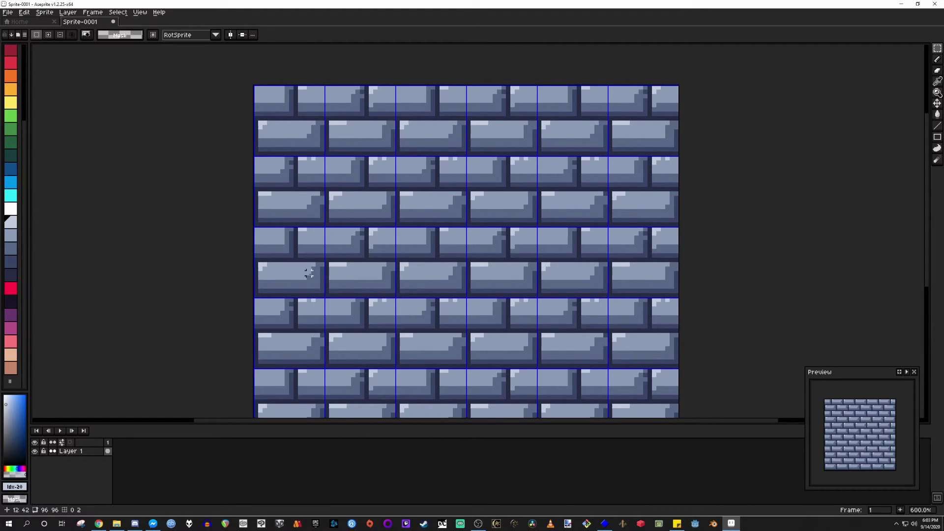
{"action": "scroll", "coordinate": [324, 183], "scroll_direction": "up", "scroll_amount": 1}
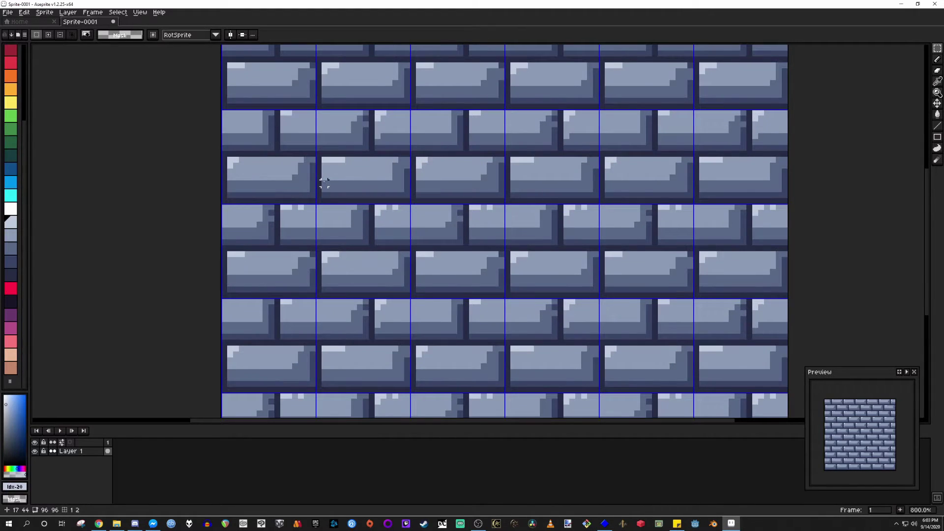
{"action": "scroll", "coordinate": [268, 262], "scroll_direction": "down", "scroll_amount": 2}
{"action": "scroll", "coordinate": [278, 191], "scroll_direction": "up", "scroll_amount": 1}
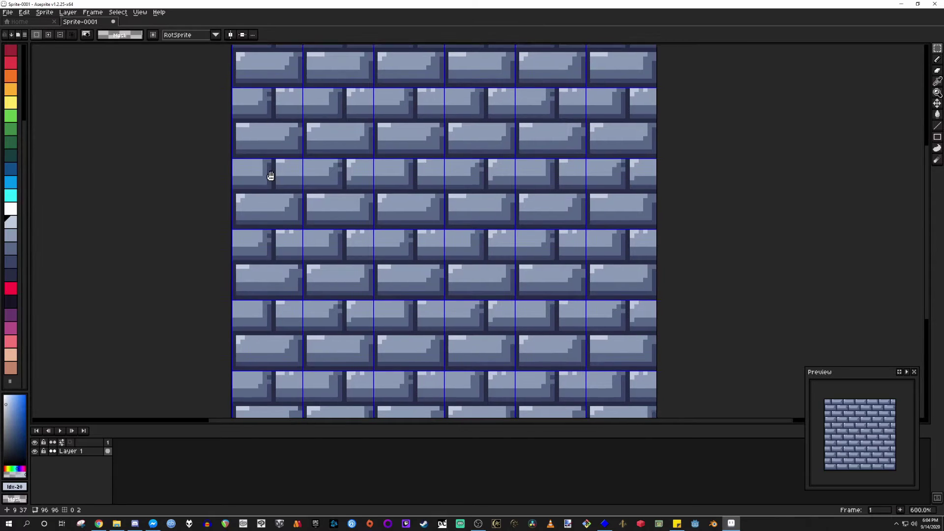
- Set the grid cell size to 32 × 32 so each cell frames one brick tile
{"action": "left_click_drag", "start_coordinate": [270, 181], "coordinate": [246, 213]}
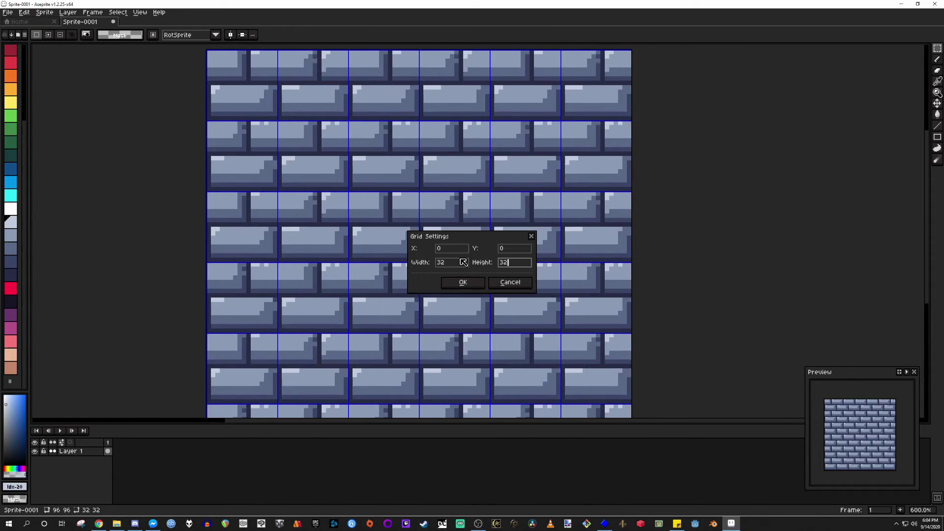
{"action": "key", "text": "Return"}
{"action": "left_click_drag", "start_coordinate": [284, 198], "coordinate": [311, 126]}
{"action": "scroll", "coordinate": [311, 190], "scroll_direction": "up", "scroll_amount": 1}
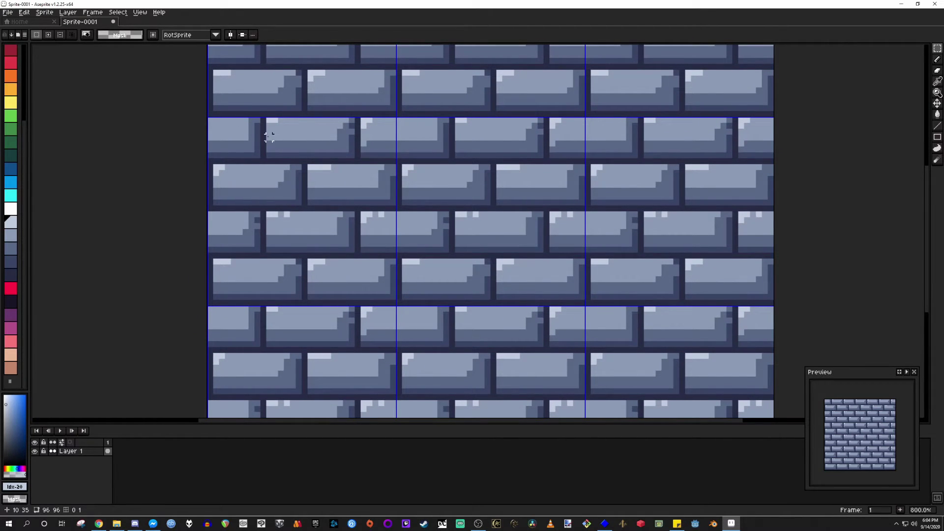
- Sample the dark mortar colour #262b44 and draw a one-pixel pencil line along the wall's entire top edge
{"action": "key", "text": "b"}
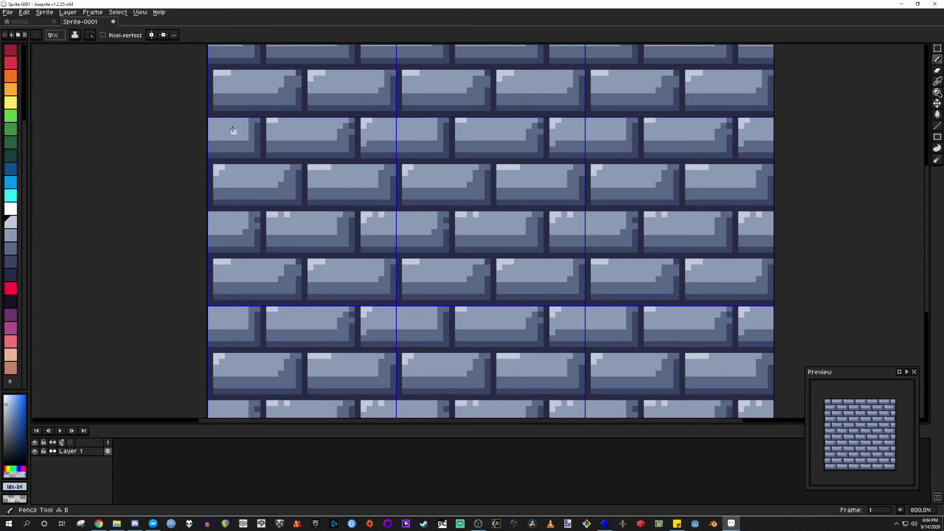
{"action": "scroll", "coordinate": [315, 261], "scroll_direction": "up", "scroll_amount": 4}
{"action": "left_click_drag", "start_coordinate": [284, 143], "coordinate": [283, 185]}
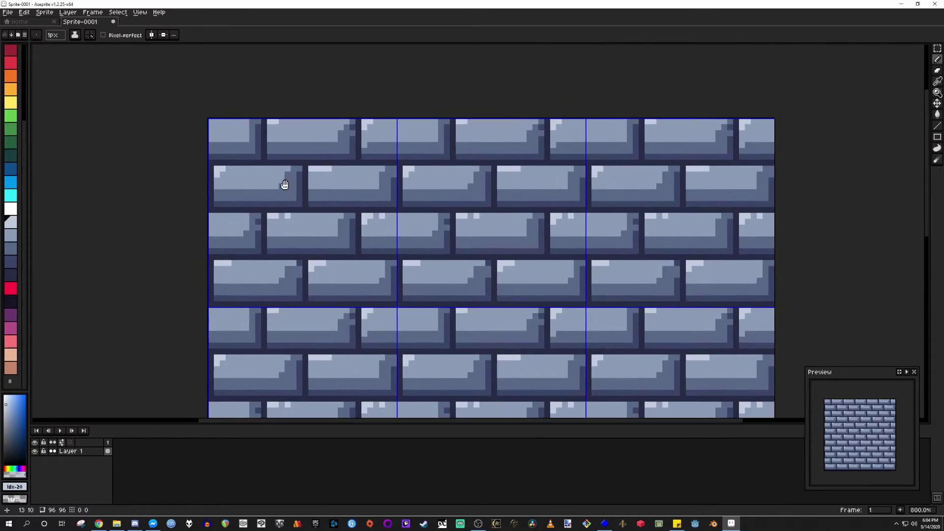
{"action": "scroll", "coordinate": [273, 174], "scroll_direction": "up", "scroll_amount": 1}
{"action": "left_click_drag", "start_coordinate": [234, 168], "coordinate": [316, 191]}
{"action": "scroll", "coordinate": [273, 155], "scroll_direction": "up", "scroll_amount": 1}
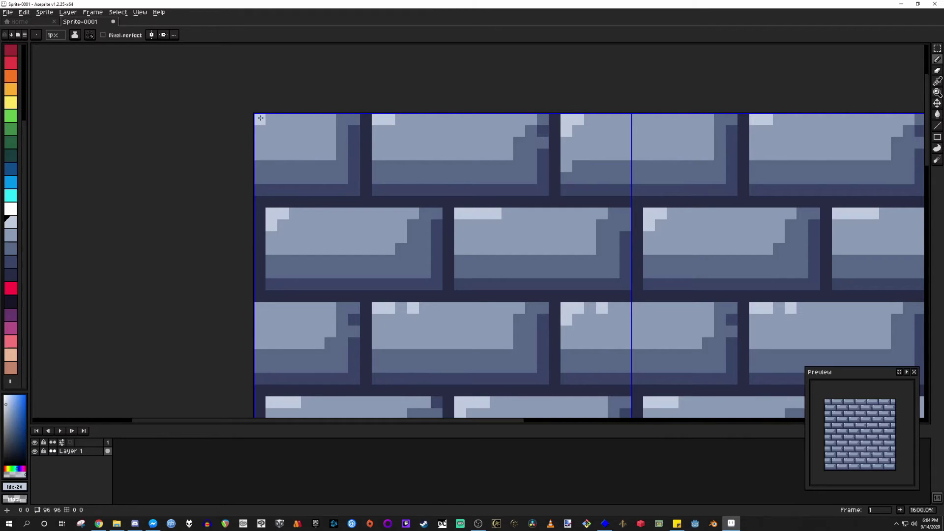
{"action": "scroll", "coordinate": [651, 131], "scroll_direction": "down", "scroll_amount": 1}
{"action": "left_click_drag", "start_coordinate": [676, 143], "coordinate": [411, 140]}
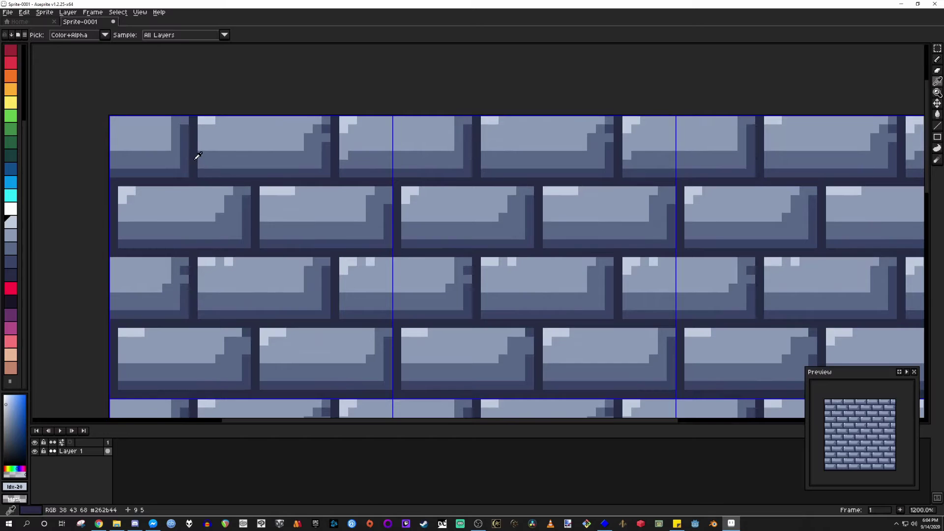
{"action": "left_click", "coordinate": [196, 154], "text": "alt"}
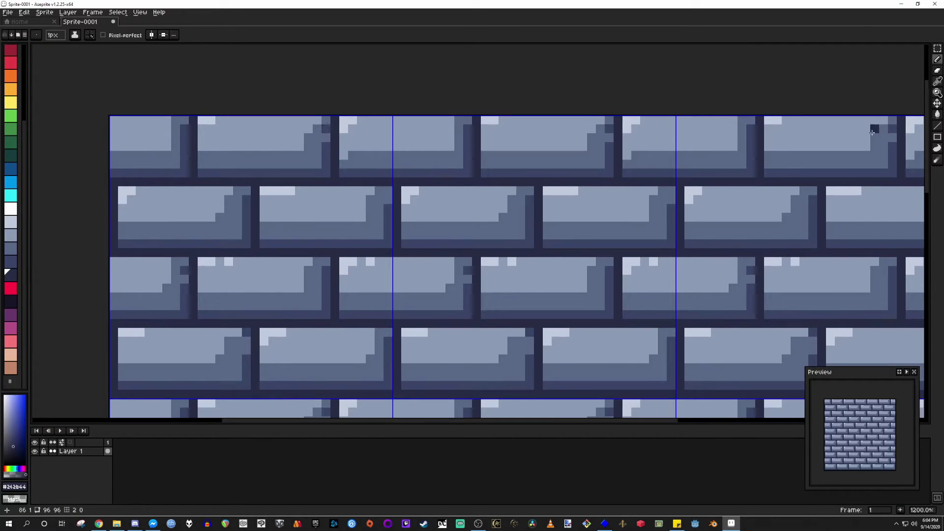
{"action": "scroll", "coordinate": [876, 131], "scroll_direction": "down", "scroll_amount": 2}
{"action": "left_click_drag", "start_coordinate": [876, 131], "coordinate": [598, 133]}
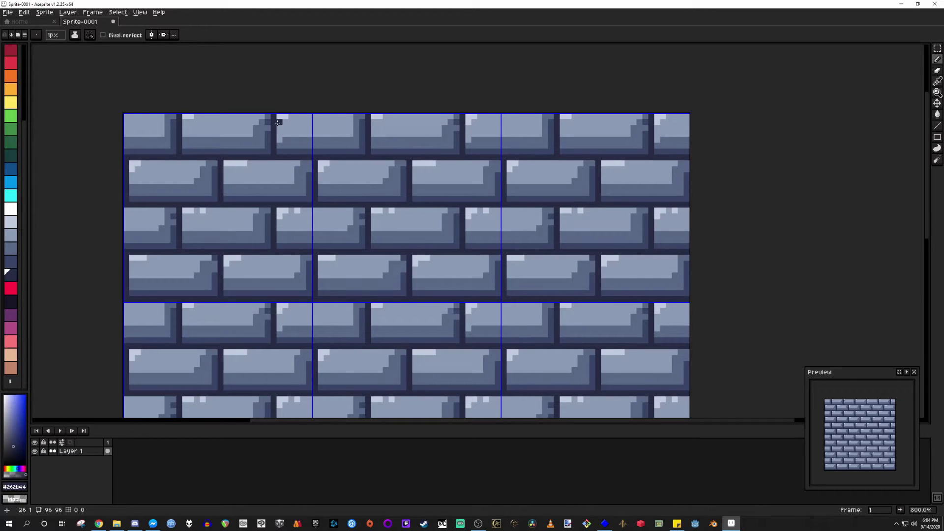
{"action": "left_click_drag", "start_coordinate": [127, 117], "coordinate": [686, 117]}
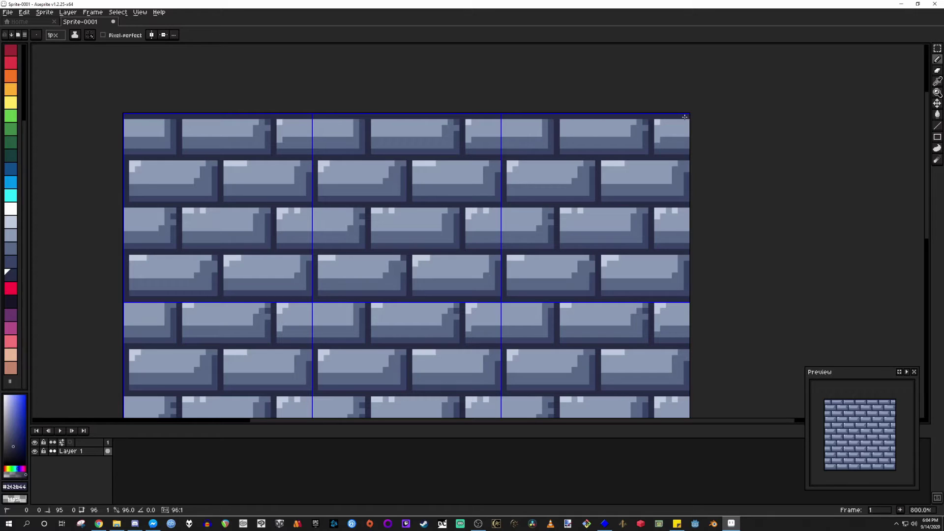
{"action": "scroll", "coordinate": [684, 117], "scroll_direction": "down", "scroll_amount": 2}
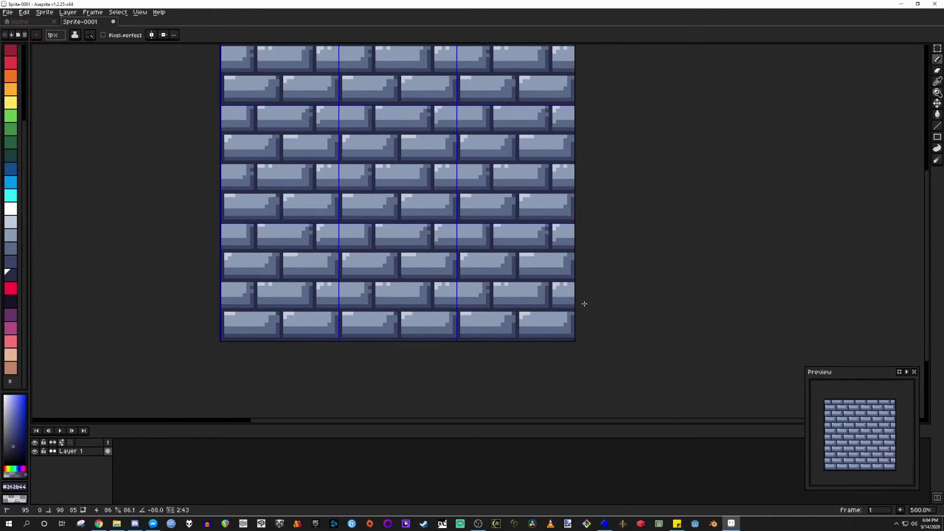
- Draw one-pixel #262b44 mortar lines down the full right and left edges of the brick wall
{"action": "left_click_drag", "start_coordinate": [583, 305], "coordinate": [571, 334]}
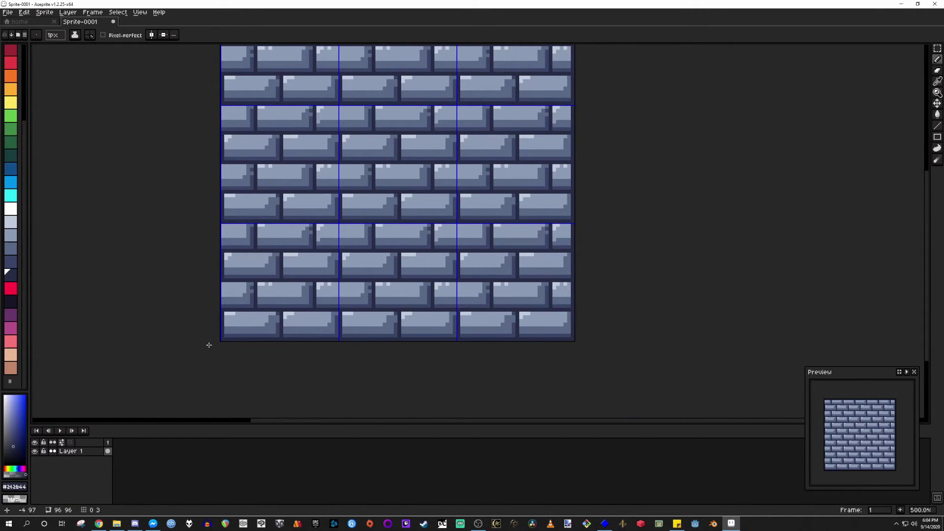
{"action": "scroll", "coordinate": [224, 310], "scroll_direction": "up", "scroll_amount": 1}
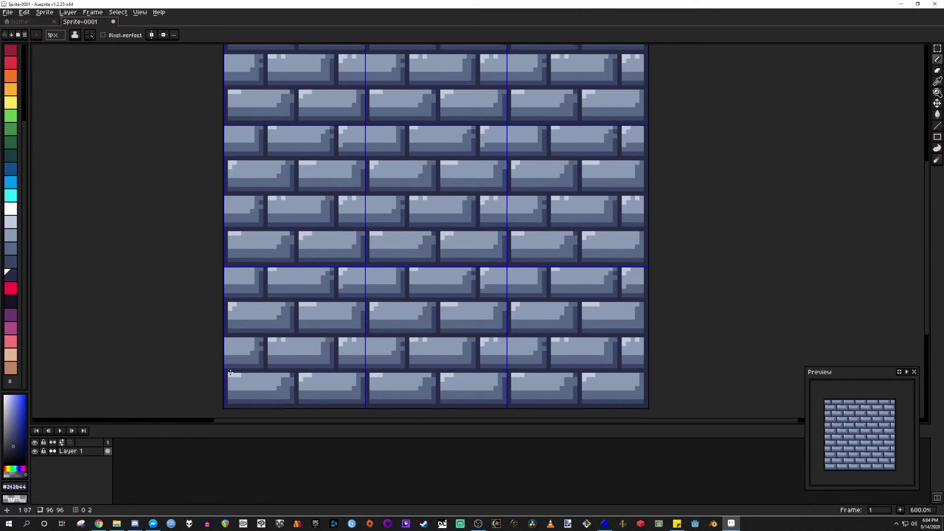
{"action": "left_click_drag", "start_coordinate": [226, 372], "coordinate": [227, 61]}
{"action": "scroll", "coordinate": [225, 98], "scroll_direction": "up", "scroll_amount": 4}
{"action": "scroll", "coordinate": [223, 132], "scroll_direction": "down", "scroll_amount": 5}
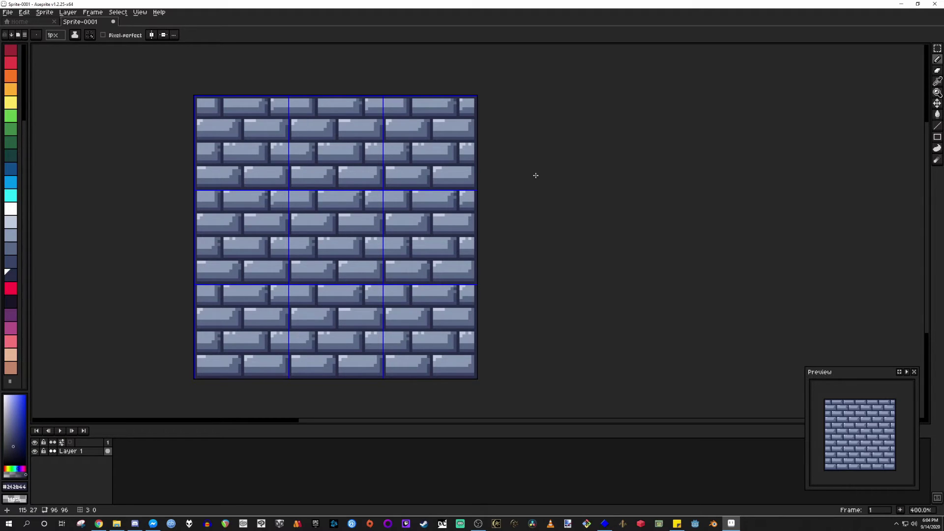
- Rework the shadow on the right side of the top-left half brick with sampled #5a6988 pixels
{"action": "scroll", "coordinate": [158, 88], "scroll_direction": "up", "scroll_amount": 3}
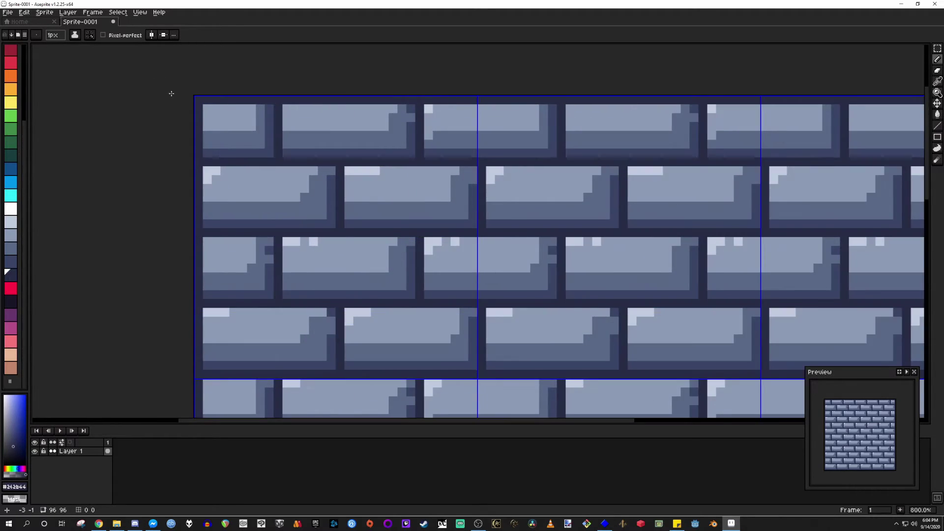
{"action": "scroll", "coordinate": [218, 107], "scroll_direction": "up", "scroll_amount": 5}
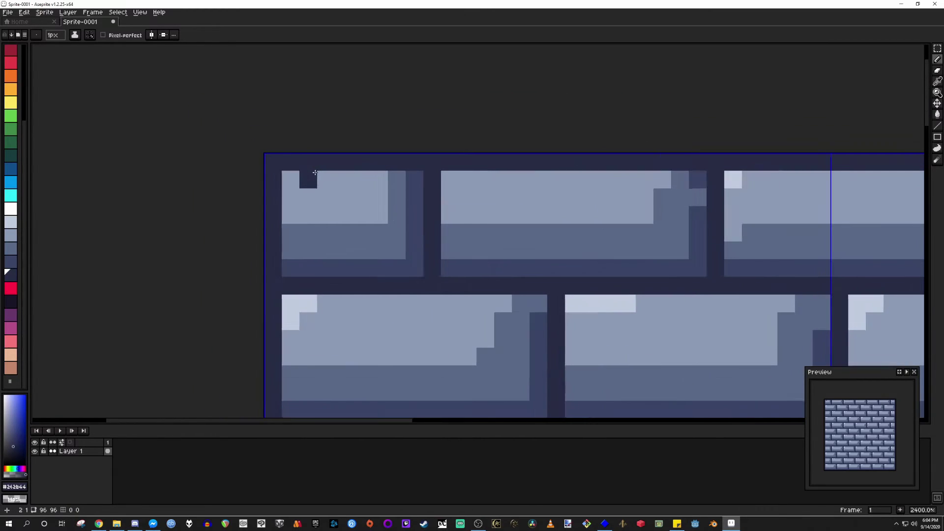
{"action": "left_click", "coordinate": [367, 192], "text": "alt"}
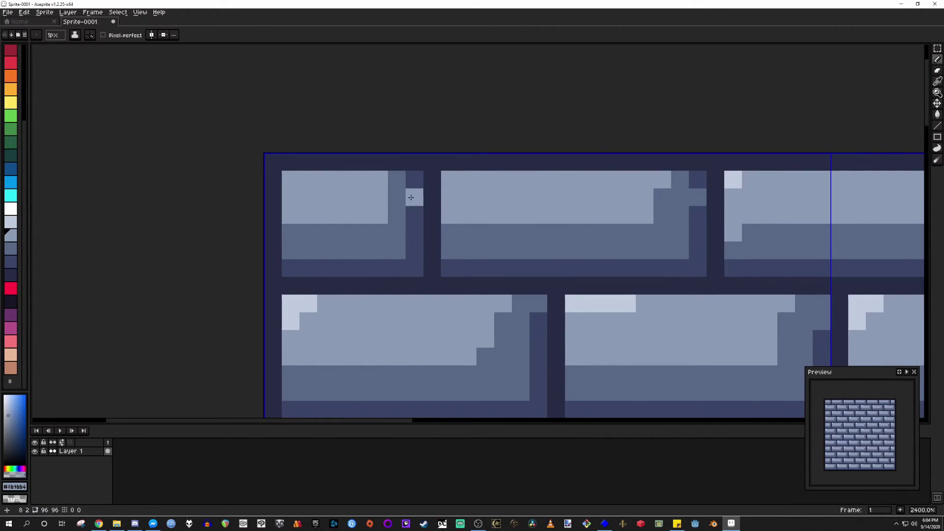
{"action": "left_click", "coordinate": [399, 192]}
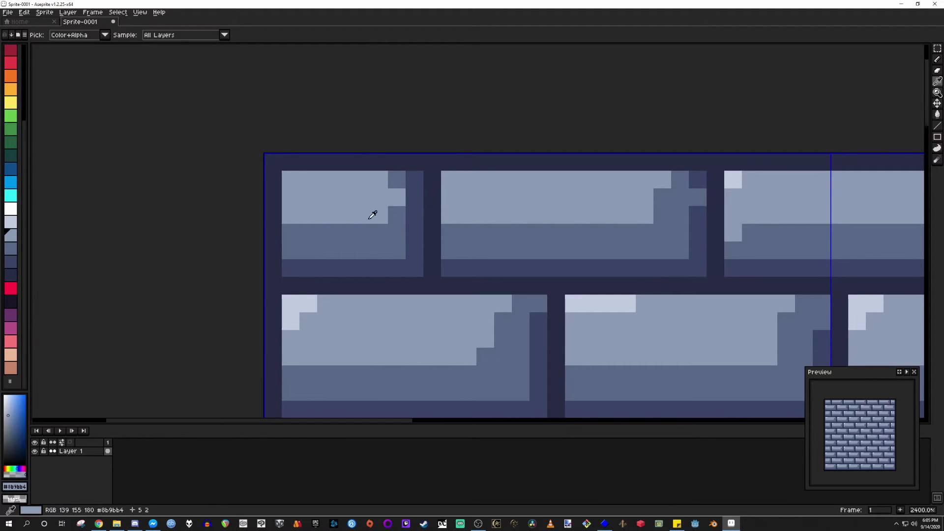
{"action": "left_click", "coordinate": [396, 213], "text": "alt"}
{"action": "left_click", "coordinate": [412, 197]}
{"action": "left_click", "coordinate": [413, 179]}
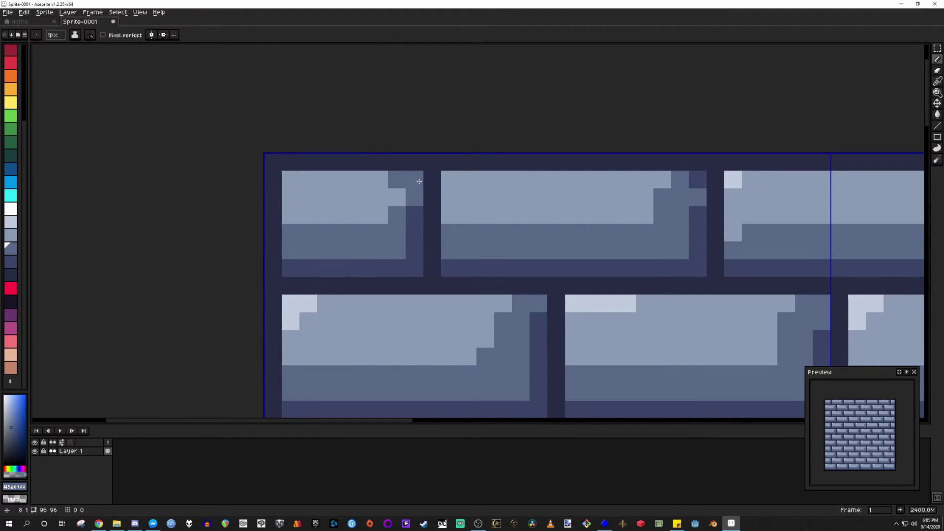
{"action": "left_click", "coordinate": [379, 215]}
{"action": "scroll", "coordinate": [463, 248], "scroll_direction": "down", "scroll_amount": 2}
{"action": "scroll", "coordinate": [464, 236], "scroll_direction": "down", "scroll_amount": 2}
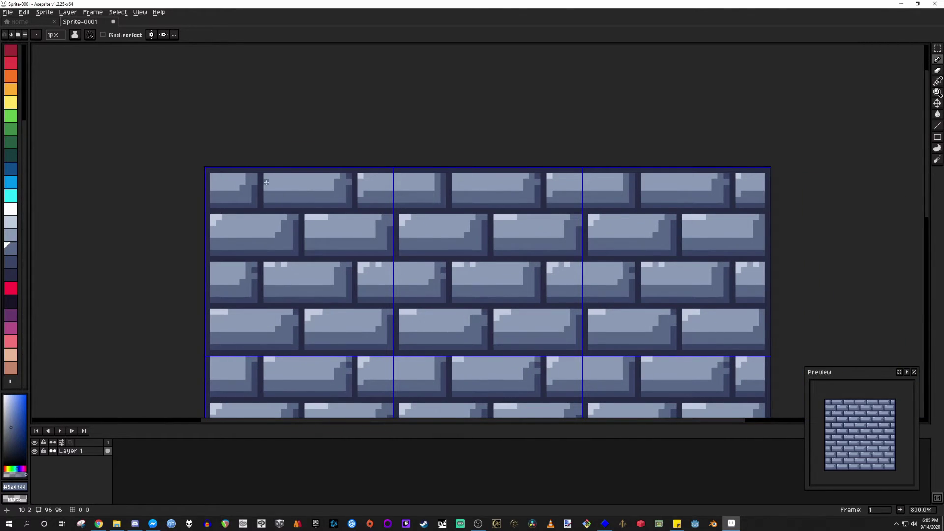
- Sample the highlight colour #c0cbdc and paint corner highlights on the bricks along the wall's top row
{"action": "scroll", "coordinate": [258, 185], "scroll_direction": "up", "scroll_amount": 2}
{"action": "left_click", "coordinate": [462, 167], "text": "alt"}
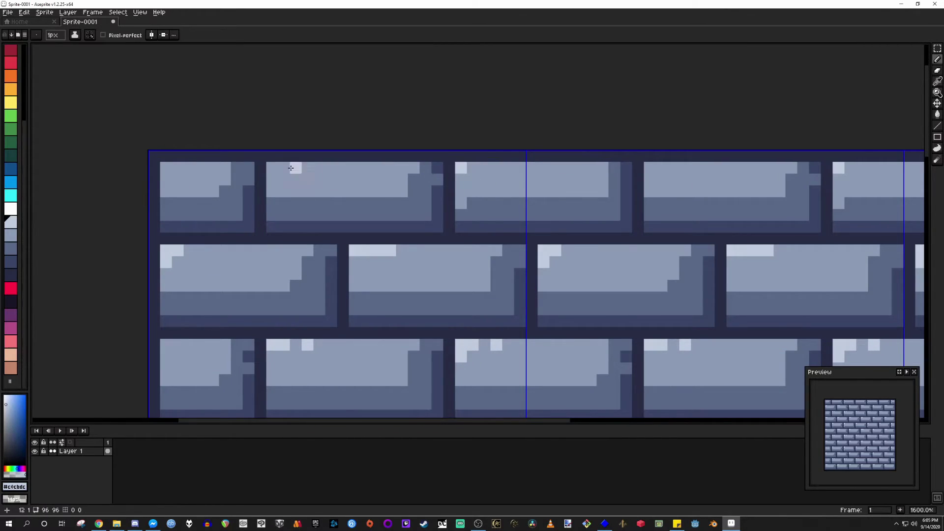
{"action": "left_click", "coordinate": [178, 167]}
{"action": "left_click", "coordinate": [165, 180]}
{"action": "left_click", "coordinate": [473, 167]}
{"action": "left_click", "coordinate": [461, 179]}
{"action": "scroll", "coordinate": [459, 185], "scroll_direction": "down", "scroll_amount": 4}
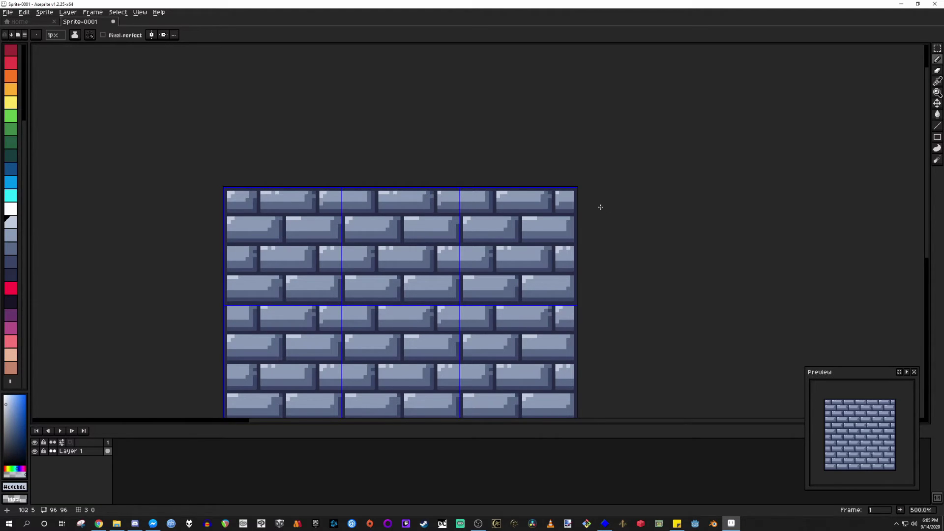
- Sample the brick shadow tones and paint vertical shading along the right side of the top-right half brick
{"action": "scroll", "coordinate": [578, 204], "scroll_direction": "up", "scroll_amount": 5}
{"action": "left_click", "coordinate": [548, 229], "text": "alt"}
{"action": "left_click_drag", "start_coordinate": [550, 230], "coordinate": [551, 146]}
{"action": "left_click_drag", "start_coordinate": [533, 199], "coordinate": [533, 146]}
{"action": "left_click", "coordinate": [498, 144]}
{"action": "scroll", "coordinate": [499, 143], "scroll_direction": "down", "scroll_amount": 4}
{"action": "left_click_drag", "start_coordinate": [575, 240], "coordinate": [574, 169]}
{"action": "left_click_drag", "start_coordinate": [621, 287], "coordinate": [613, 184]}
{"action": "left_click", "coordinate": [590, 207], "text": "alt"}
- Touch up the left-edge half brick at the top of the middle tile row with the sampled #c0cbdc highlight colour
{"action": "scroll", "coordinate": [551, 240], "scroll_direction": "down", "scroll_amount": 4}
{"action": "scroll", "coordinate": [488, 229], "scroll_direction": "up", "scroll_amount": 4}
{"action": "scroll", "coordinate": [489, 229], "scroll_direction": "down", "scroll_amount": 3}
{"action": "scroll", "coordinate": [369, 236], "scroll_direction": "up", "scroll_amount": 4}
{"action": "left_click", "coordinate": [324, 231], "text": "alt"}
{"action": "scroll", "coordinate": [369, 236], "scroll_direction": "down", "scroll_amount": 4}
{"action": "scroll", "coordinate": [374, 309], "scroll_direction": "up", "scroll_amount": 4}
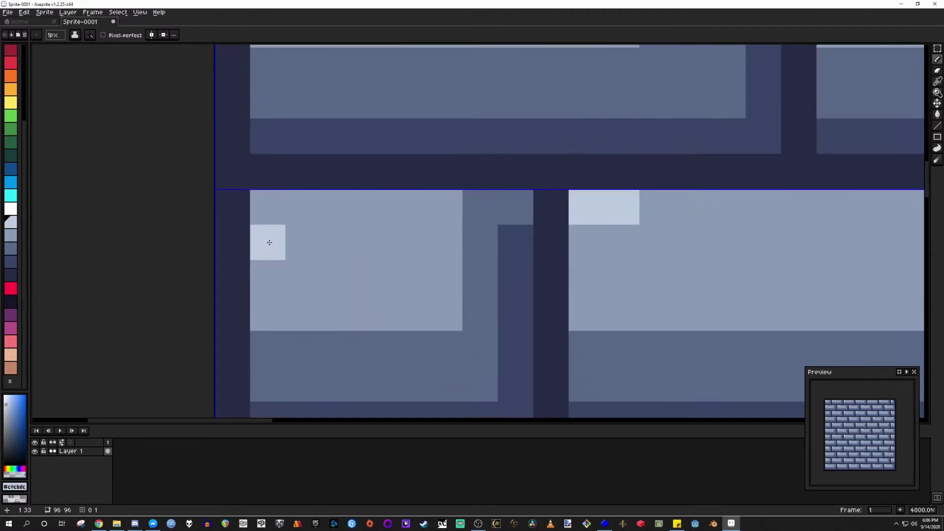
{"action": "scroll", "coordinate": [265, 218], "scroll_direction": "down", "scroll_amount": 6}
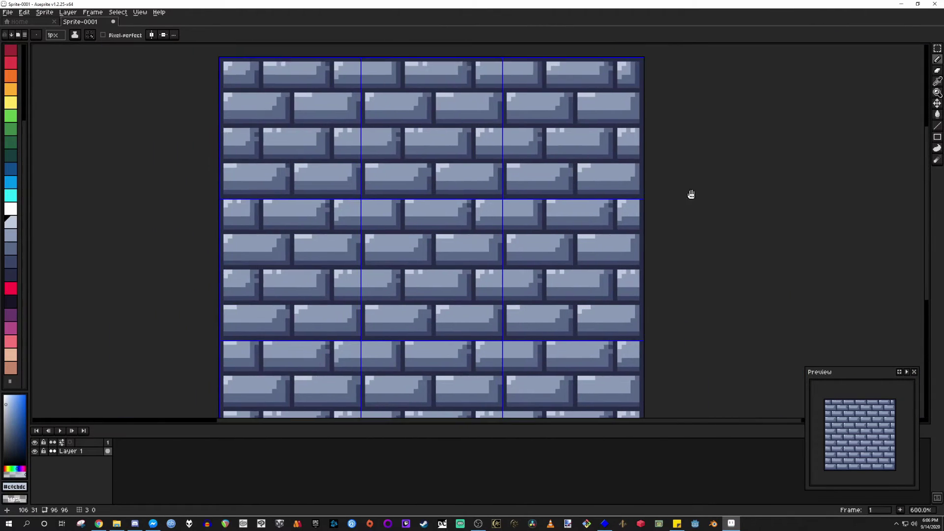
{"action": "scroll", "coordinate": [641, 230], "scroll_direction": "down", "scroll_amount": 1}
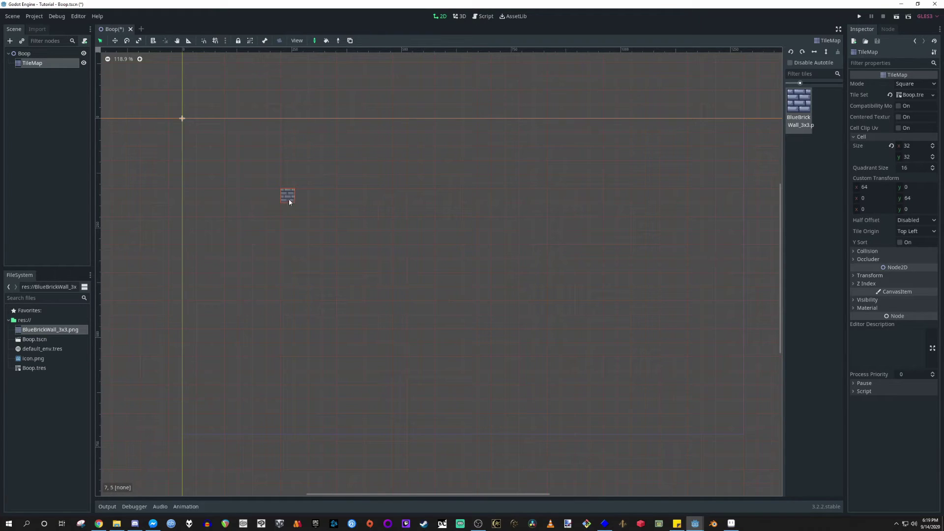
- In Godot, save the Boop scene and look around the 3D workspace before returning to the 2D workspace
{"action": "key", "text": "ctrl+s"}
{"action": "left_click", "coordinate": [461, 19]}
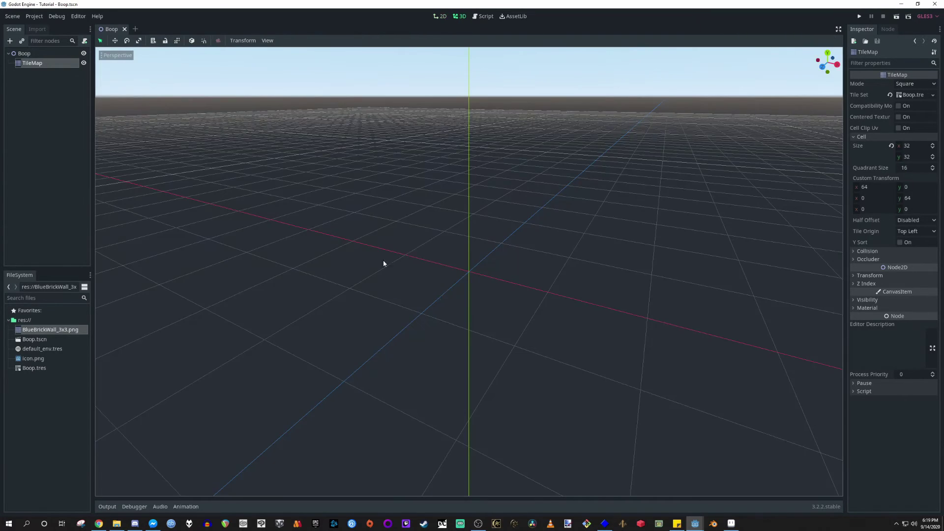
{"action": "left_click_drag", "start_coordinate": [440, 238], "coordinate": [343, 57]}
{"action": "right_click", "coordinate": [530, 251]}
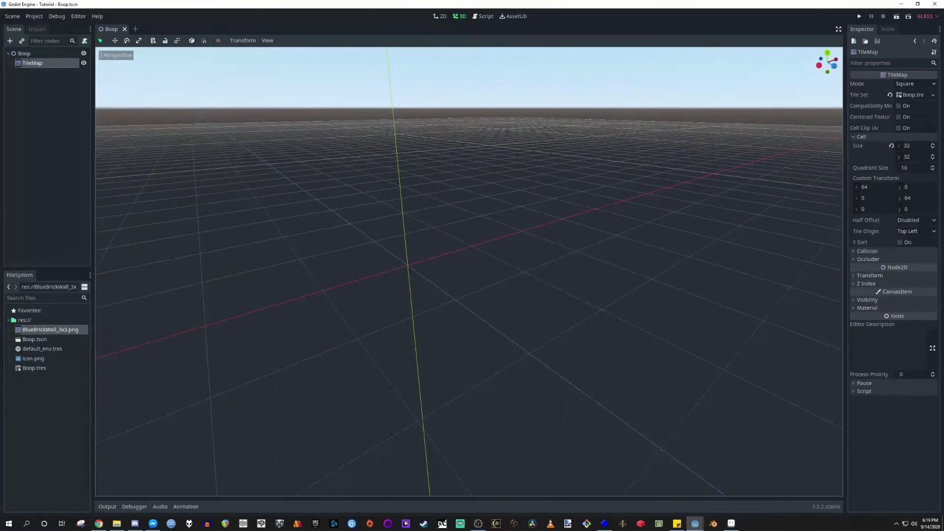
{"action": "left_click", "coordinate": [439, 19]}
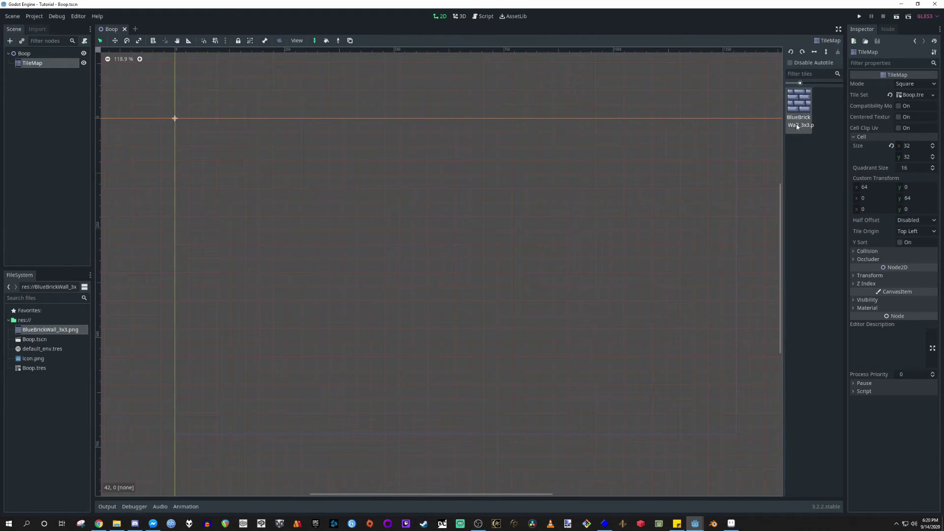
- Fill a TileMap block 16 tiles wide and 8 tall with the BlueBrickWall_3x3 autotile, starting at the origin
{"action": "scroll", "coordinate": [207, 157], "scroll_direction": "up", "scroll_amount": 10}
{"action": "left_click_drag", "start_coordinate": [183, 139], "coordinate": [210, 162]}
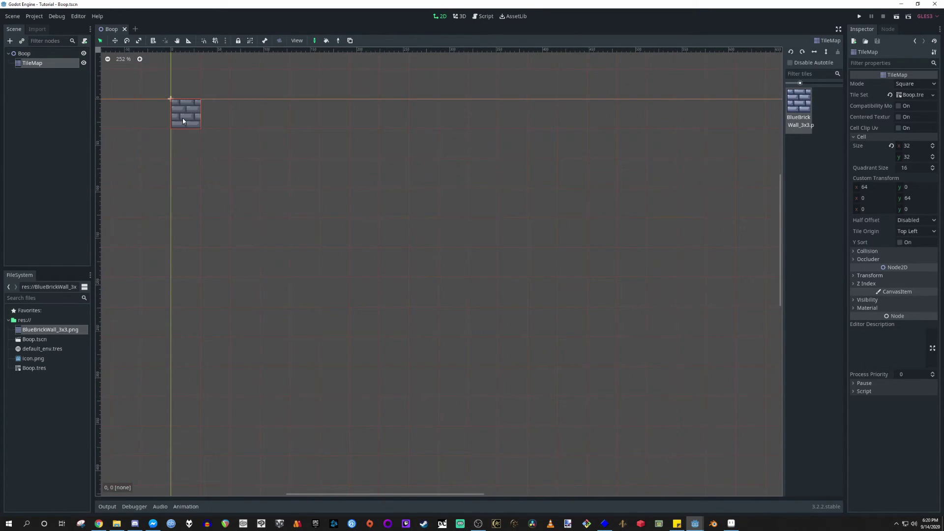
{"action": "left_click_drag", "start_coordinate": [183, 120], "coordinate": [639, 331]}
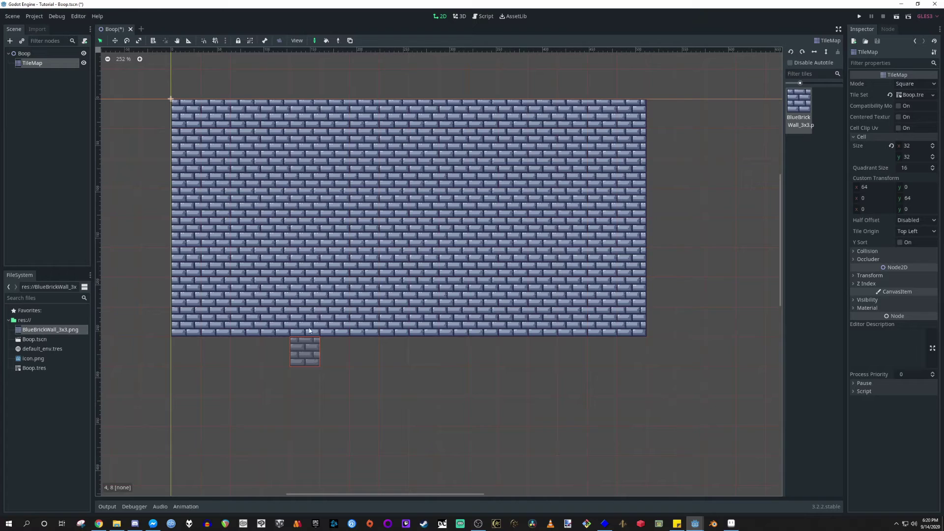
- Examine the painted brick wall up close, checking its edges and the joints between tiles
{"action": "left_click_drag", "start_coordinate": [262, 146], "coordinate": [263, 155]}
{"action": "key", "text": "g"}
{"action": "left_click_drag", "start_coordinate": [241, 192], "coordinate": [321, 246]}
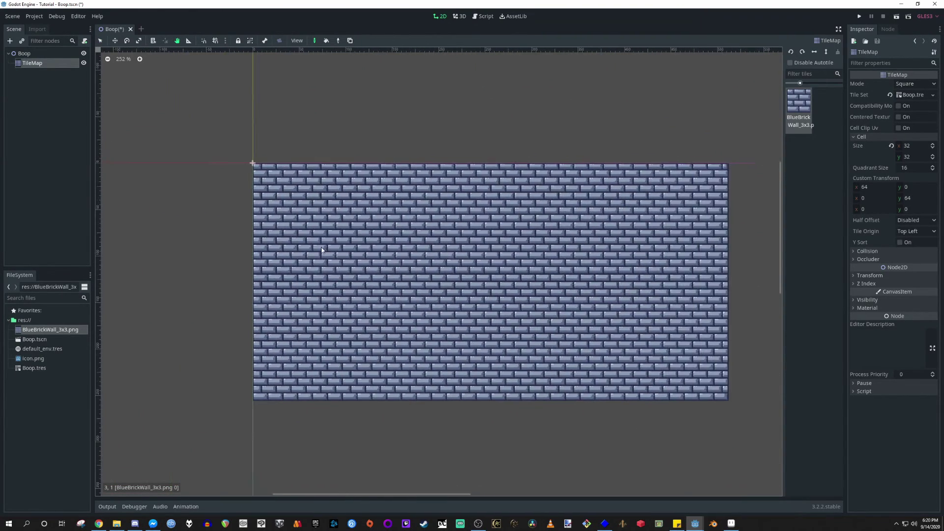
{"action": "scroll", "coordinate": [349, 265], "scroll_direction": "up", "scroll_amount": 3}
{"action": "left_click_drag", "start_coordinate": [371, 285], "coordinate": [284, 252]}
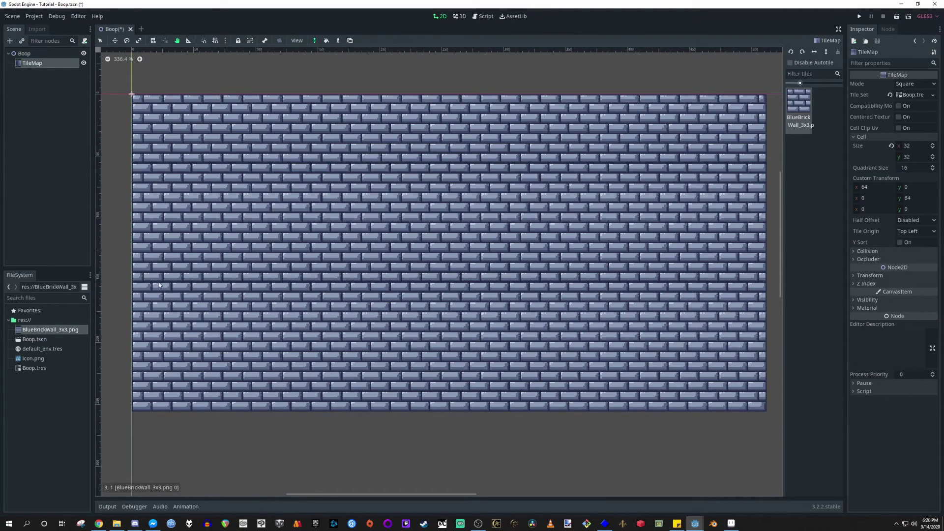
{"action": "scroll", "coordinate": [290, 224], "scroll_direction": "down", "scroll_amount": 3}
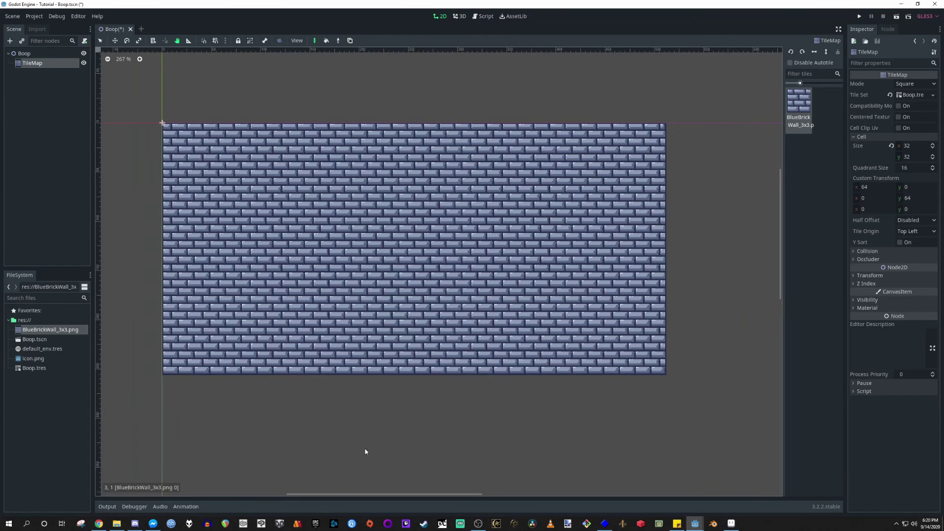
{"action": "left_click_drag", "start_coordinate": [344, 351], "coordinate": [353, 375]}
{"action": "key", "text": "g"}
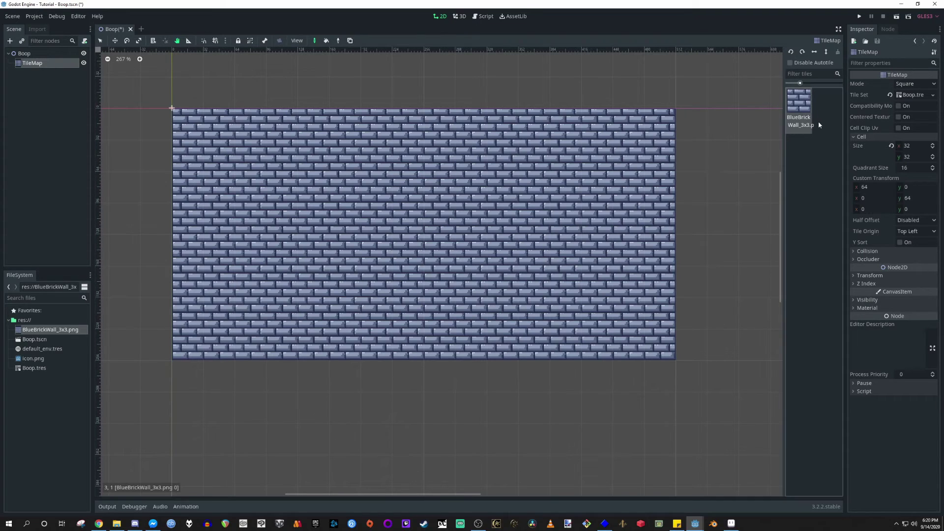
- Reselect the TileMap node and place a single brick tile at cell 4, 9 below the large wall
{"action": "left_click", "coordinate": [52, 52]}
{"action": "left_click", "coordinate": [39, 62]}
{"action": "left_click_drag", "start_coordinate": [307, 402], "coordinate": [295, 343]}
{"action": "left_click", "coordinate": [293, 354]}
{"action": "scroll", "coordinate": [293, 355], "scroll_direction": "up", "scroll_amount": 6}
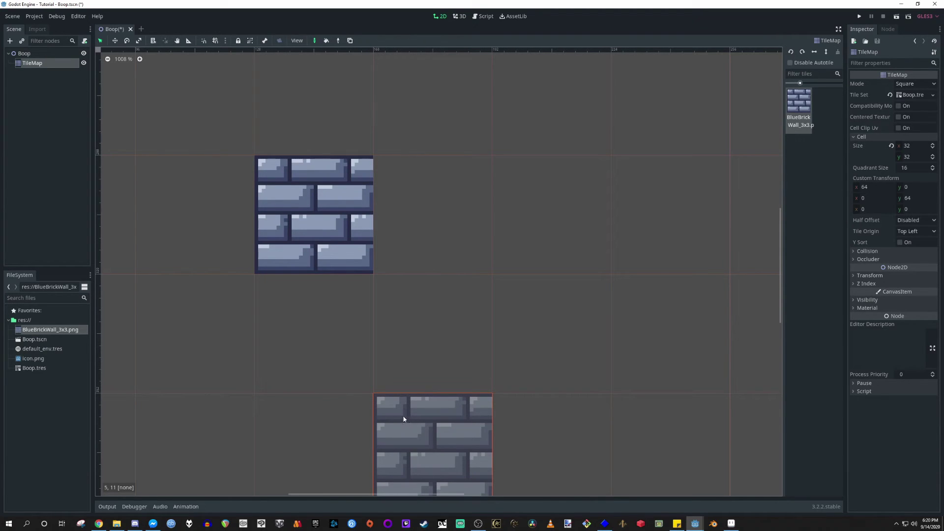
{"action": "scroll", "coordinate": [378, 390], "scroll_direction": "down", "scroll_amount": 2}
{"action": "scroll", "coordinate": [378, 390], "scroll_direction": "down", "scroll_amount": 2}
{"action": "scroll", "coordinate": [376, 390], "scroll_direction": "up", "scroll_amount": 1}
- Add five neighbouring tiles to the single tile to form a block three tiles wide and two high
{"action": "left_click", "coordinate": [418, 304]}
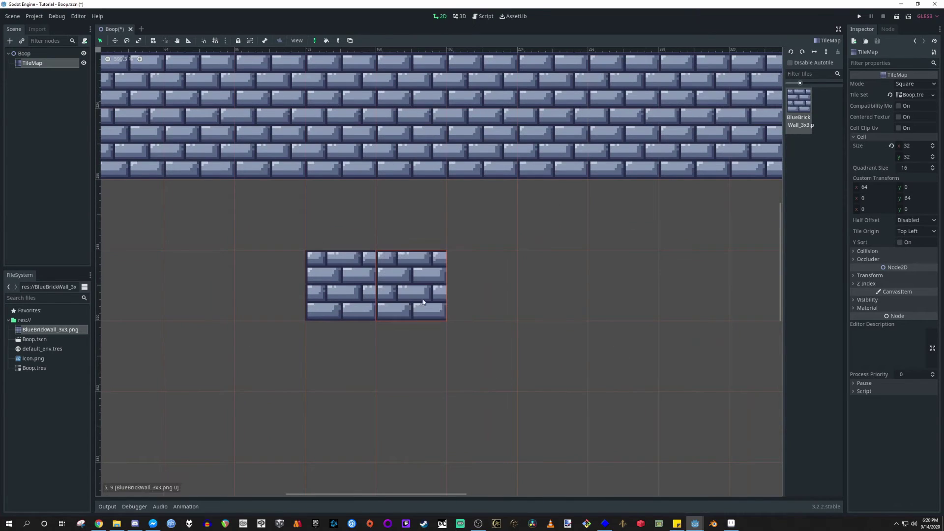
{"action": "left_click", "coordinate": [479, 285]}
{"action": "left_click", "coordinate": [473, 361]}
{"action": "left_click", "coordinate": [413, 359]}
{"action": "left_click", "coordinate": [371, 355]}
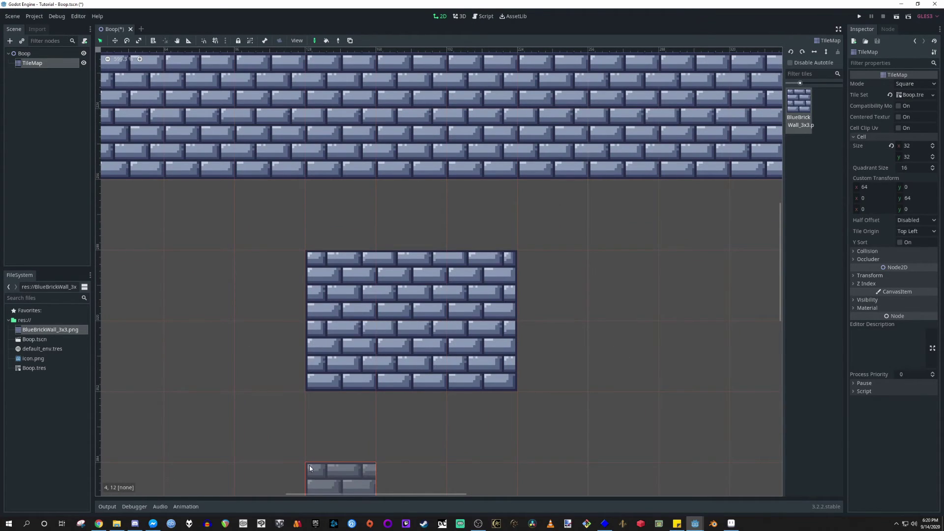
- Extend the small brick block to seven tiles wide and two tiles high
{"action": "mouse_move", "coordinate": [570, 309]}
{"action": "left_mouse_down"}
{"action": "mouse_move", "coordinate": [468, 269]}
{"action": "mouse_move", "coordinate": [578, 312]}
{"action": "mouse_move", "coordinate": [450, 317]}
{"action": "left_mouse_up"}
{"action": "left_click_drag", "start_coordinate": [522, 253], "coordinate": [656, 319], "text": "ctrl+shift"}
{"action": "left_click_drag", "start_coordinate": [546, 409], "coordinate": [508, 357]}
{"action": "scroll", "coordinate": [491, 349], "scroll_direction": "down", "scroll_amount": 7}
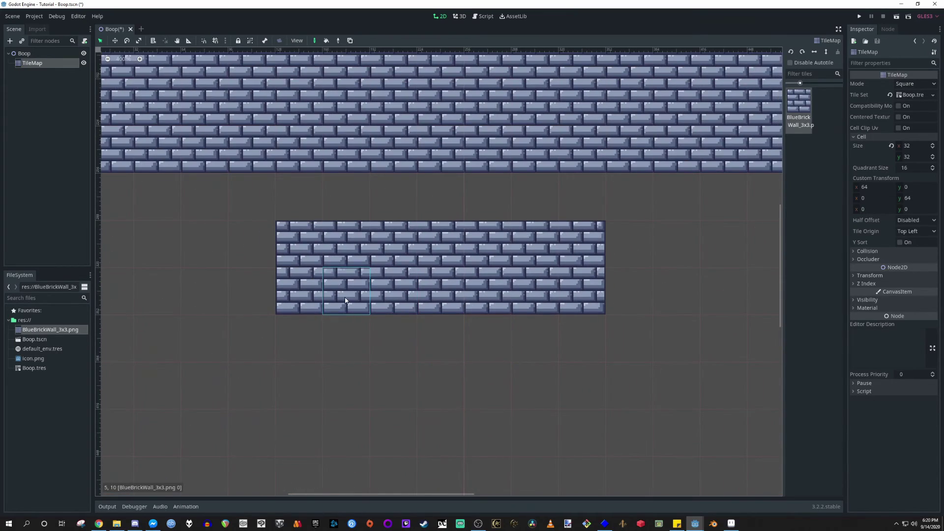
- Save the scene and run the project with Boop.tscn as its main scene
{"action": "scroll", "coordinate": [348, 280], "scroll_direction": "down", "scroll_amount": 4}
{"action": "scroll", "coordinate": [347, 275], "scroll_direction": "up", "scroll_amount": 5}
{"action": "scroll", "coordinate": [351, 320], "scroll_direction": "up", "scroll_amount": 4}
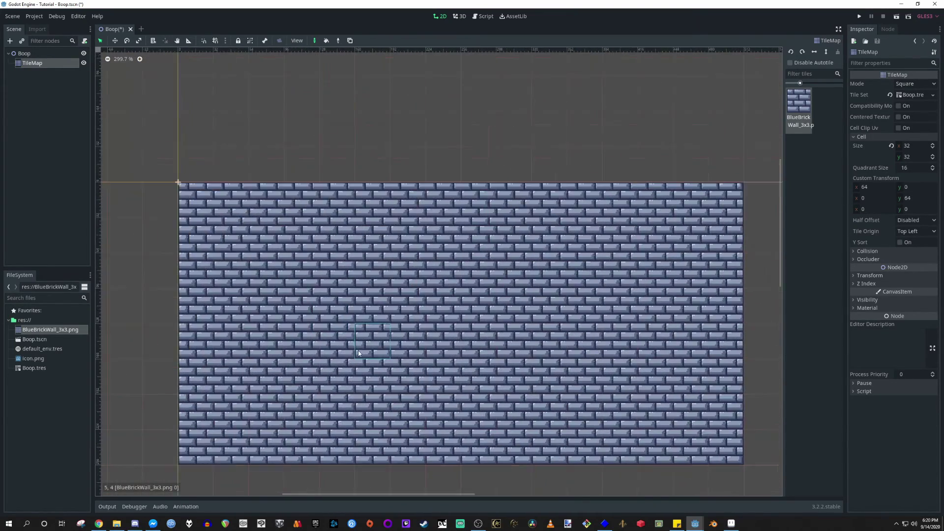
{"action": "key", "text": "ctrl+s"}
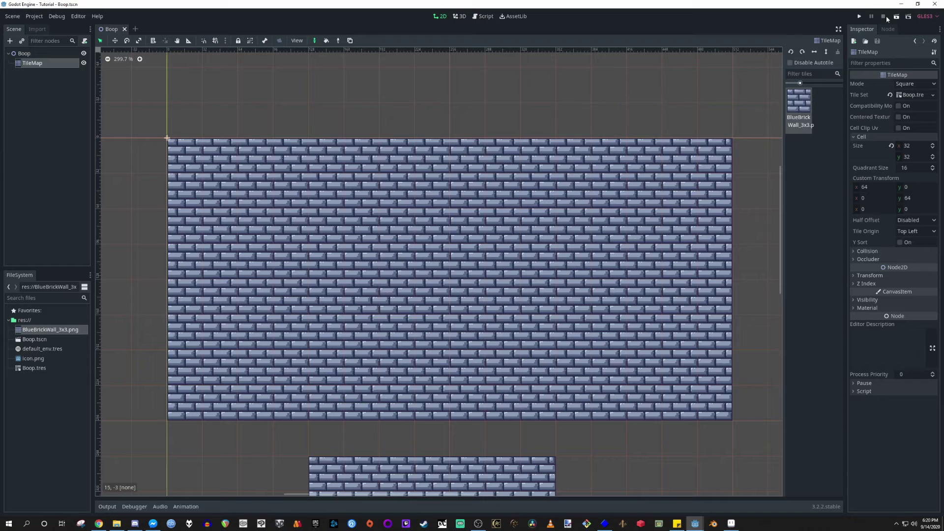
{"action": "left_click", "coordinate": [858, 17]}
{"action": "left_click", "coordinate": [440, 274]}
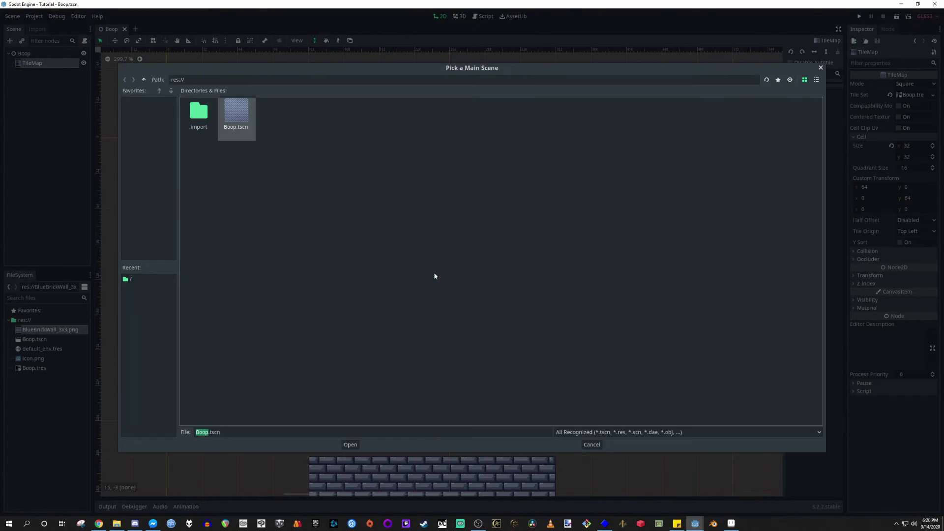
{"action": "left_click", "coordinate": [350, 444]}
- Cancel the firewall alert, check both brick walls in the running game and close the game window
{"action": "left_click", "coordinate": [488, 328]}
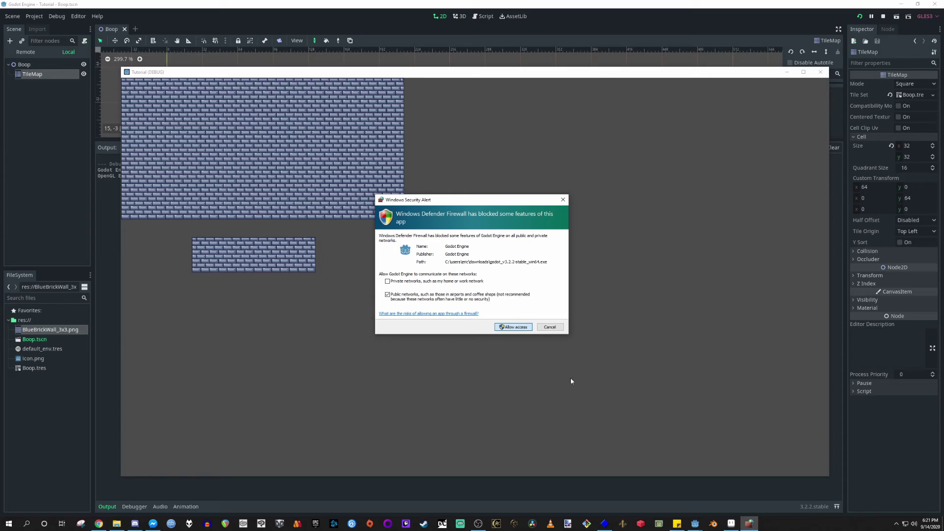
{"action": "left_click", "coordinate": [548, 327]}
{"action": "left_click_drag", "start_coordinate": [579, 75], "coordinate": [575, 76]}
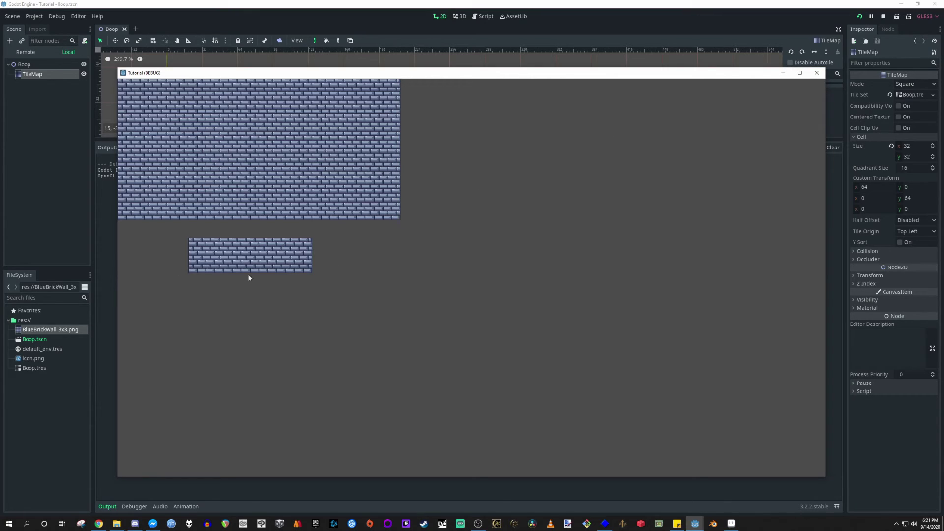
{"action": "left_click", "coordinate": [817, 73]}
- Switch to File Explorer and go from the Tutorial folder up to the Pixel Art folder
{"action": "scroll", "coordinate": [369, 376], "scroll_direction": "down", "scroll_amount": 6}
{"action": "scroll", "coordinate": [369, 376], "scroll_direction": "down", "scroll_amount": 3}
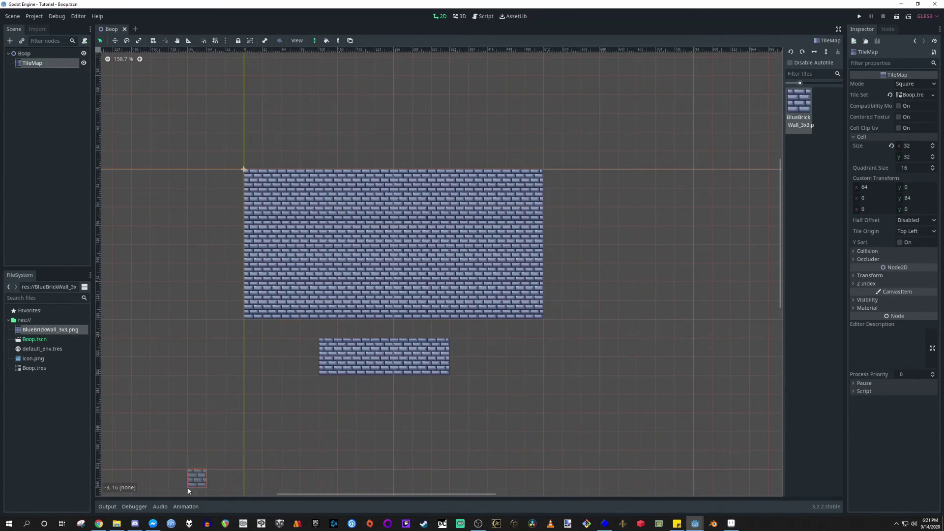
{"action": "left_click", "coordinate": [122, 494]}
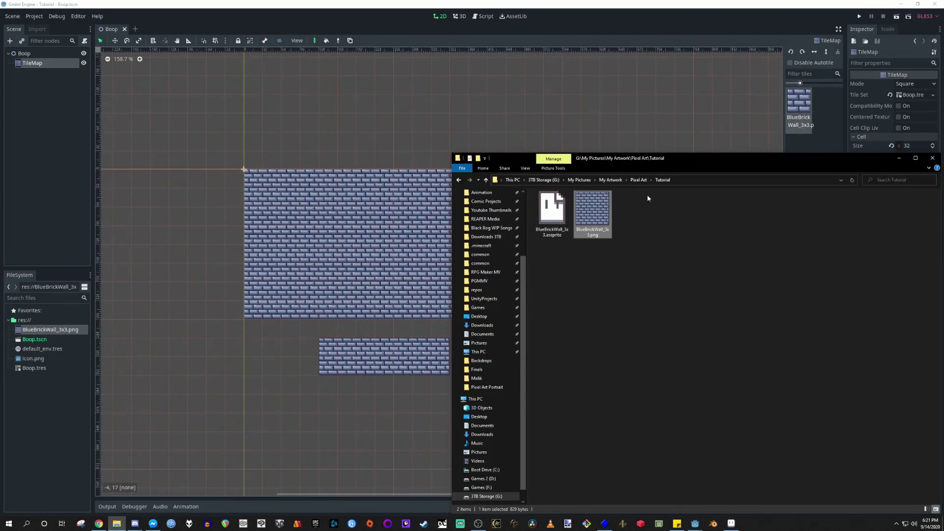
{"action": "left_click", "coordinate": [638, 180]}
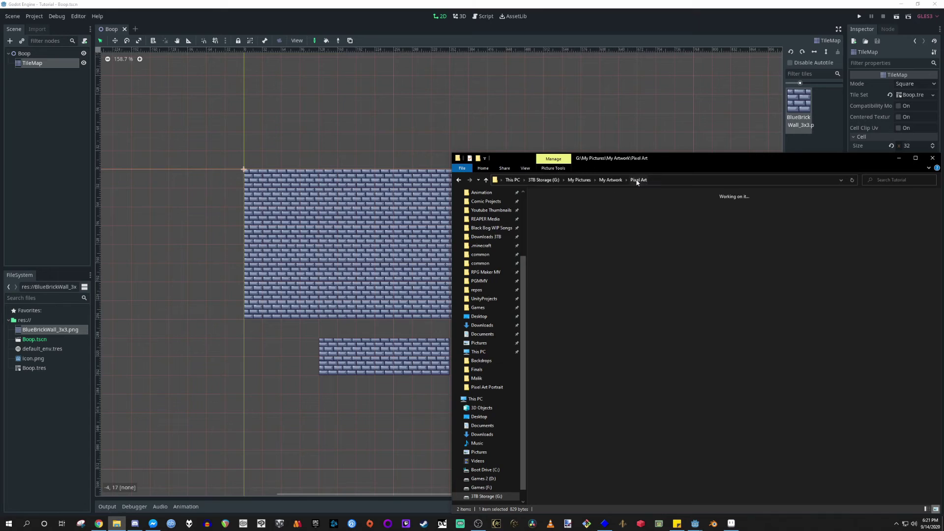
- Open Dirt_Ground_Tile.png from the Godot Wild Jam Art folder in Aseprite and view the whole tileset
{"action": "left_click", "coordinate": [756, 378]}
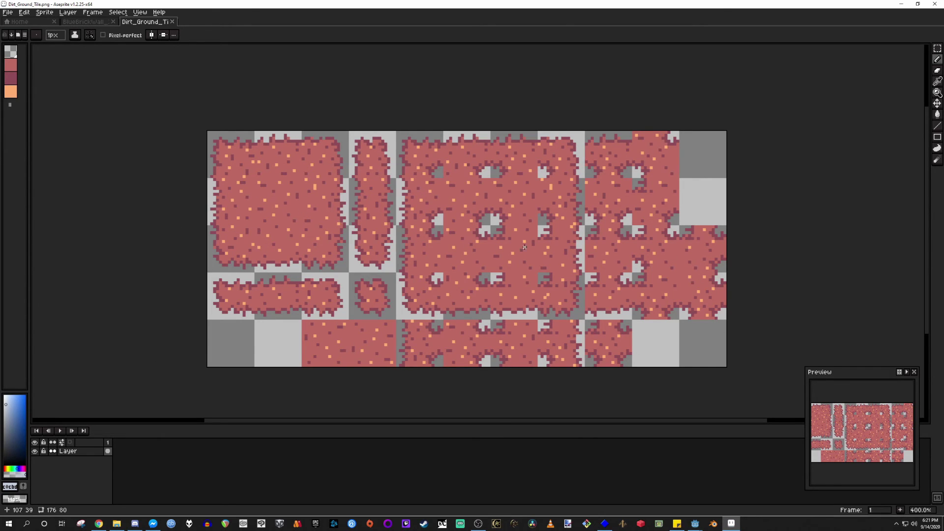
{"action": "left_click_drag", "start_coordinate": [741, 262], "coordinate": [729, 262]}
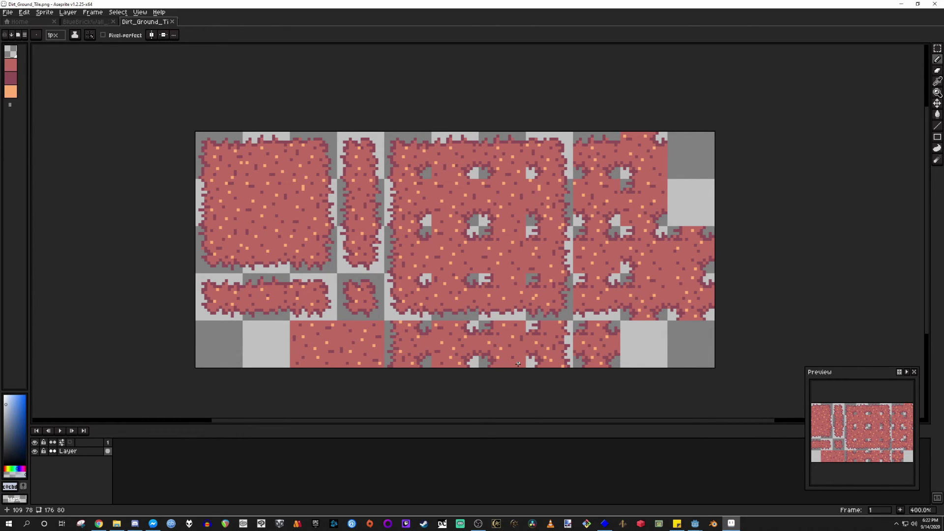
- Switch to Godot and compare the painted brick walls in the TileMap with the dirt ground tileset in Aseprite
{"action": "left_click", "coordinate": [695, 523]}
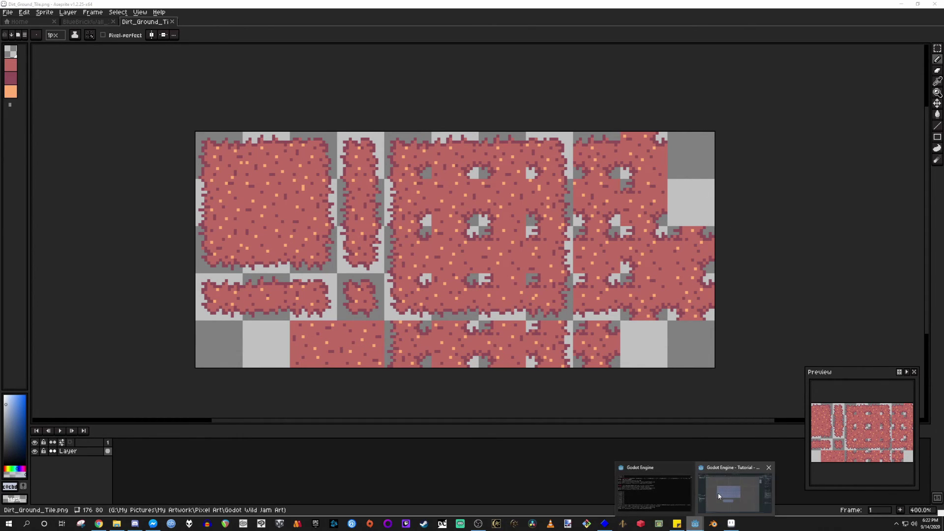
{"action": "left_click", "coordinate": [717, 492]}
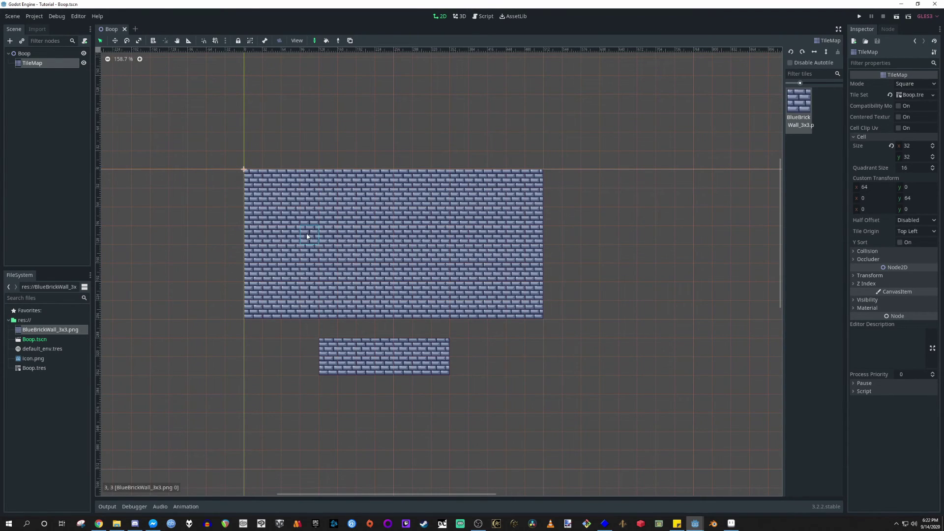
{"action": "scroll", "coordinate": [307, 236], "scroll_direction": "down", "scroll_amount": 8}
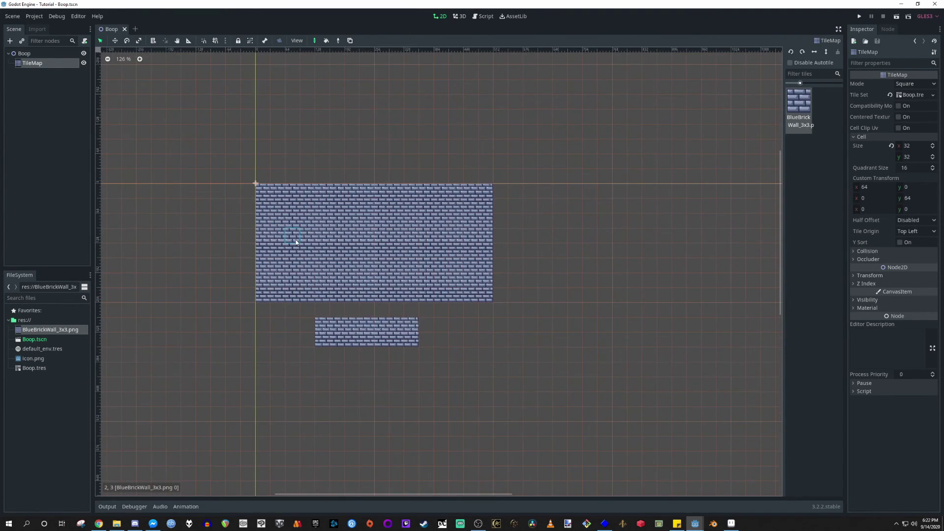
{"action": "scroll", "coordinate": [334, 254], "scroll_direction": "up", "scroll_amount": 4}
{"action": "key", "text": "alt+Tab"}
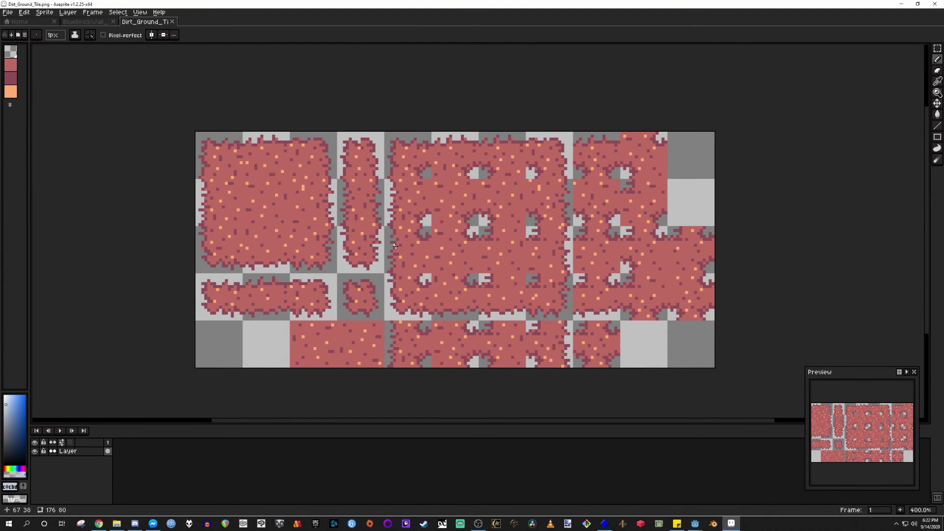
{"action": "key", "text": "alt+Tab"}
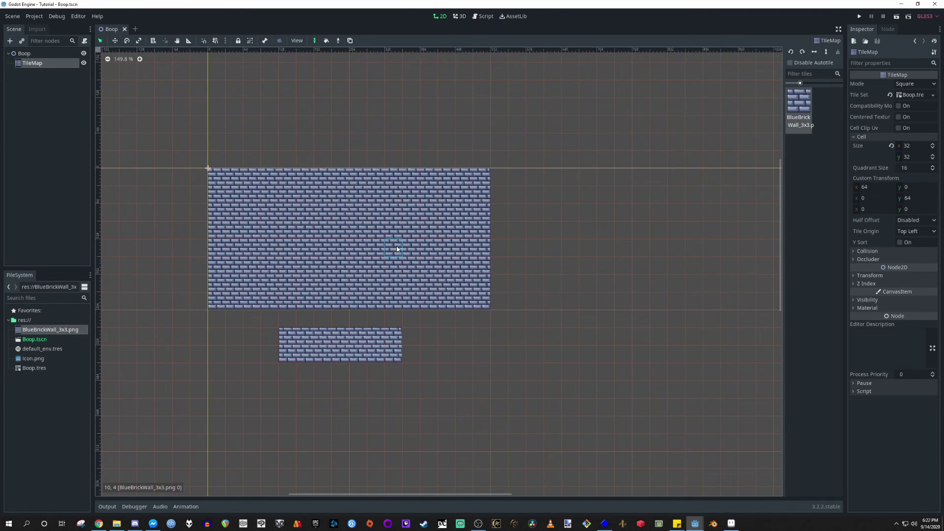
{"action": "scroll", "coordinate": [393, 252], "scroll_direction": "up", "scroll_amount": 3}
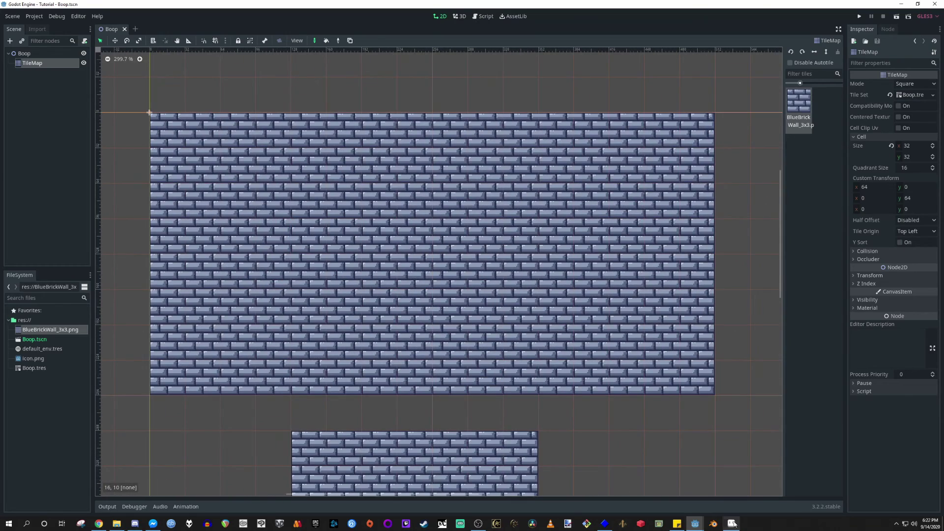
{"action": "scroll", "coordinate": [265, 159], "scroll_direction": "up", "scroll_amount": 2}
{"action": "scroll", "coordinate": [214, 154], "scroll_direction": "down", "scroll_amount": 2}
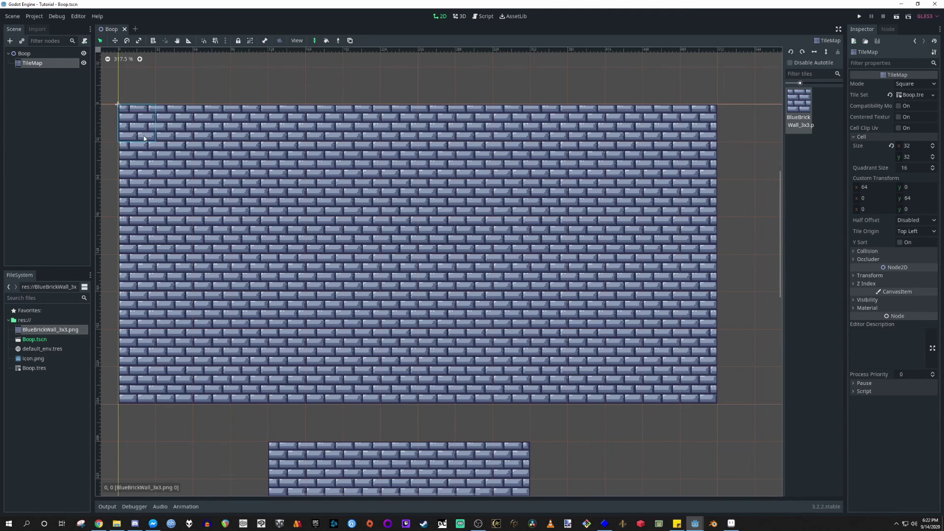
- Switch to Aseprite and compare the BlueBrickWall_3x3.png tileset with Dirt_Ground_Tile.png, ending on the dirt tileset
{"action": "left_click", "coordinate": [730, 523]}
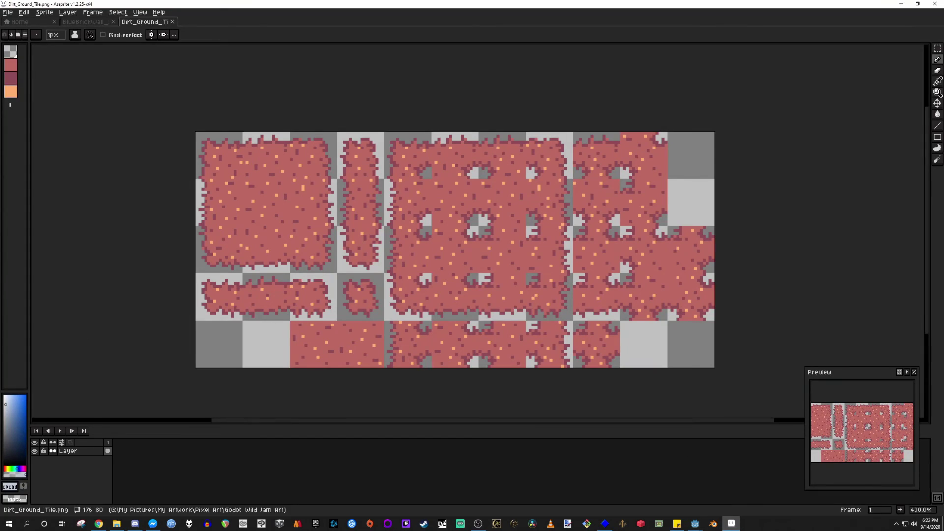
{"action": "left_click", "coordinate": [78, 22]}
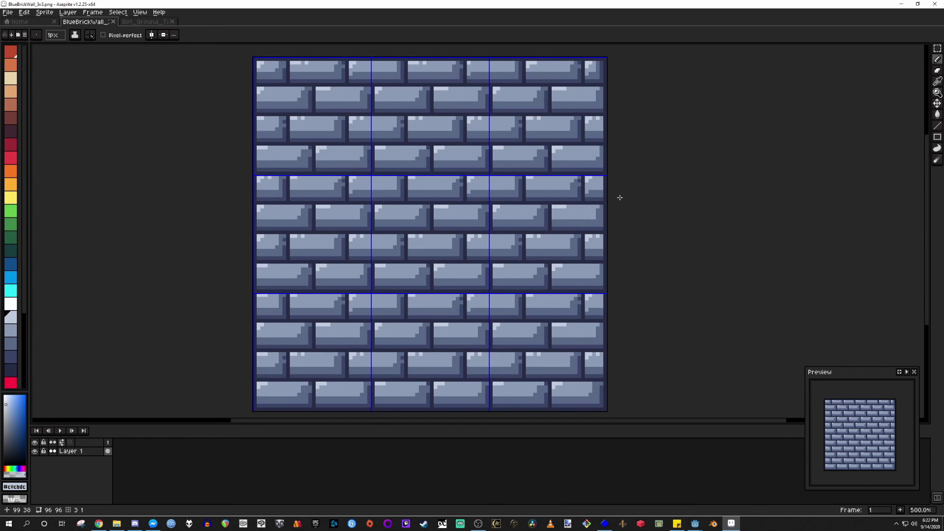
{"action": "key", "text": "alt+Tab"}
{"action": "left_click", "coordinate": [162, 23]}
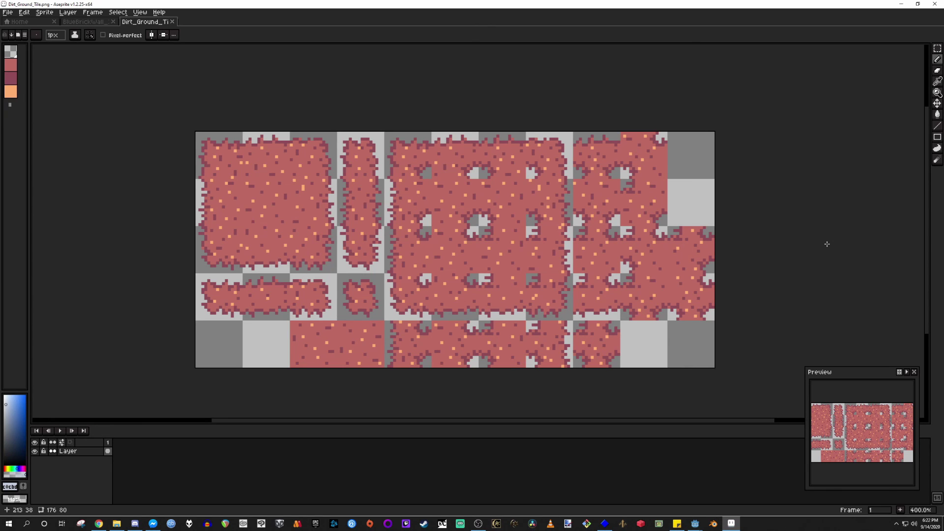
{"action": "left_click", "coordinate": [896, 523]}
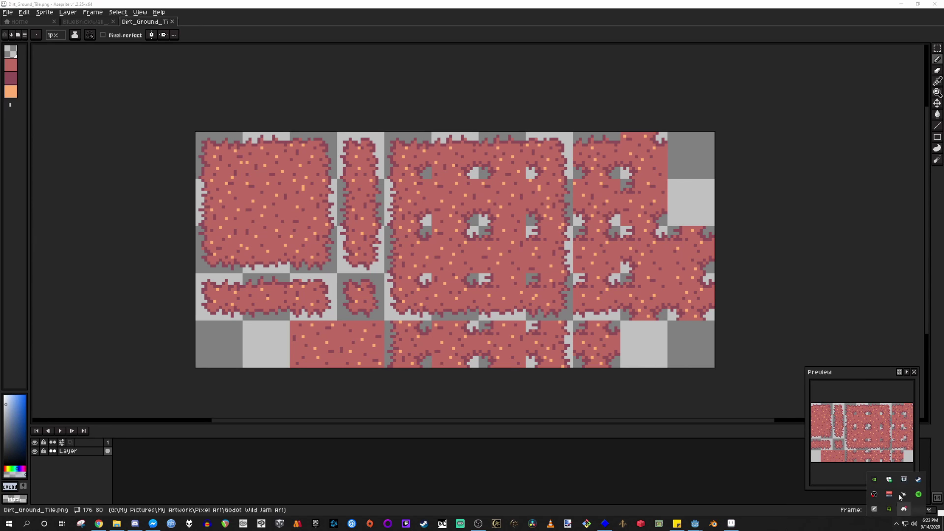
{"action": "left_click", "coordinate": [604, 24]}
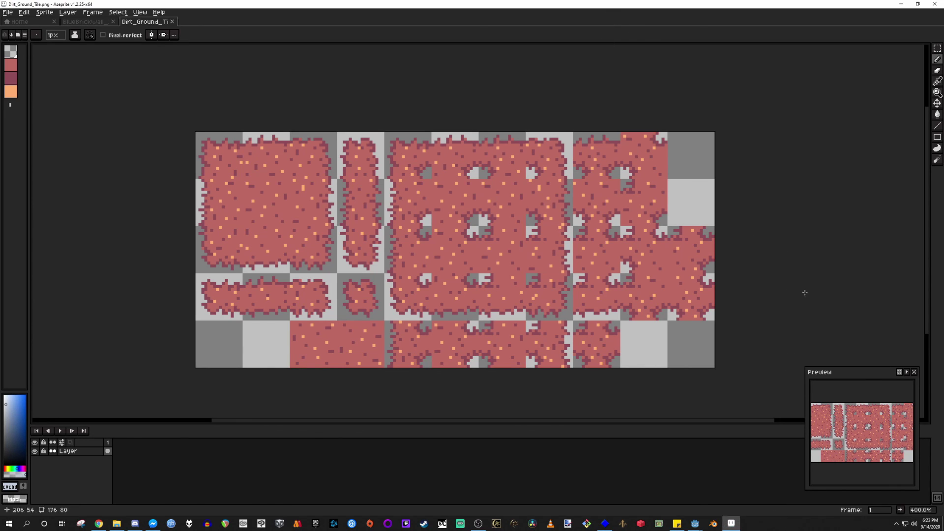
- Look over the dirt ground tileset and return to the BlueBrickWall_3x3.png document
{"action": "left_click_drag", "start_coordinate": [552, 219], "coordinate": [544, 223]}
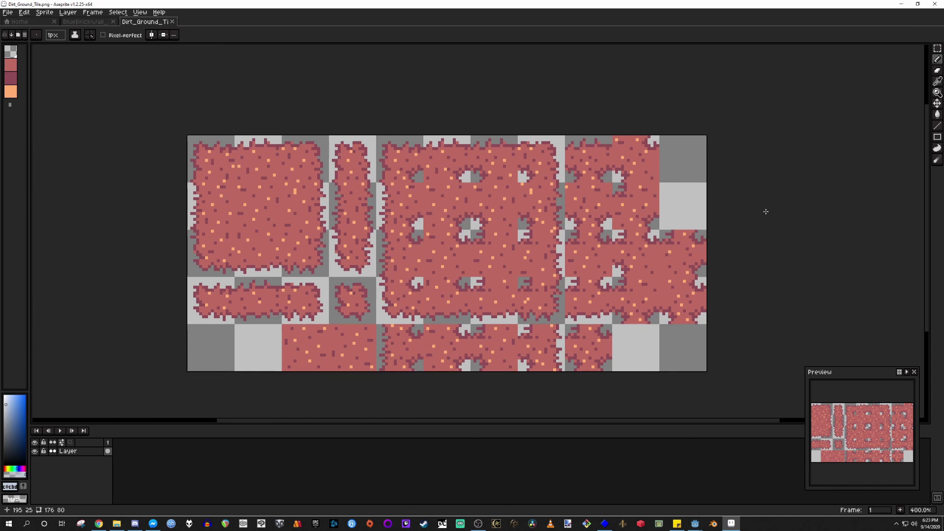
{"action": "left_click", "coordinate": [86, 21]}
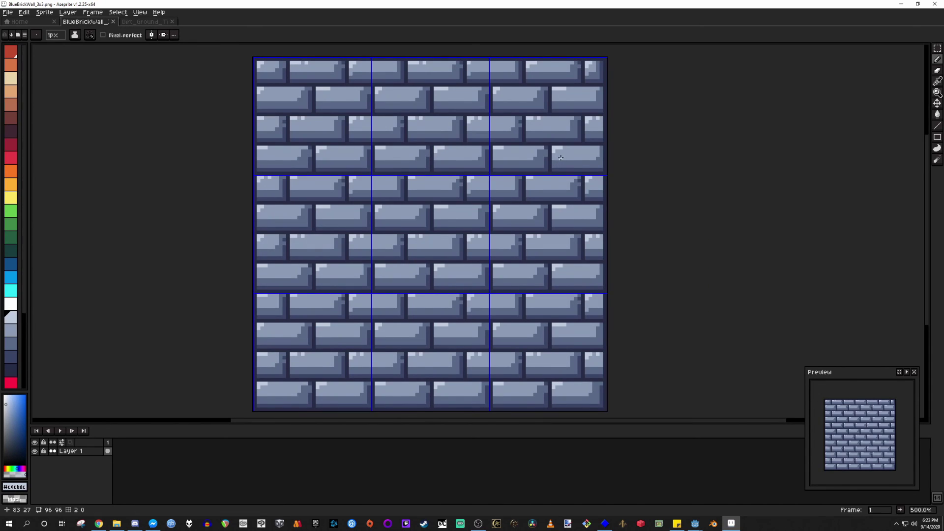